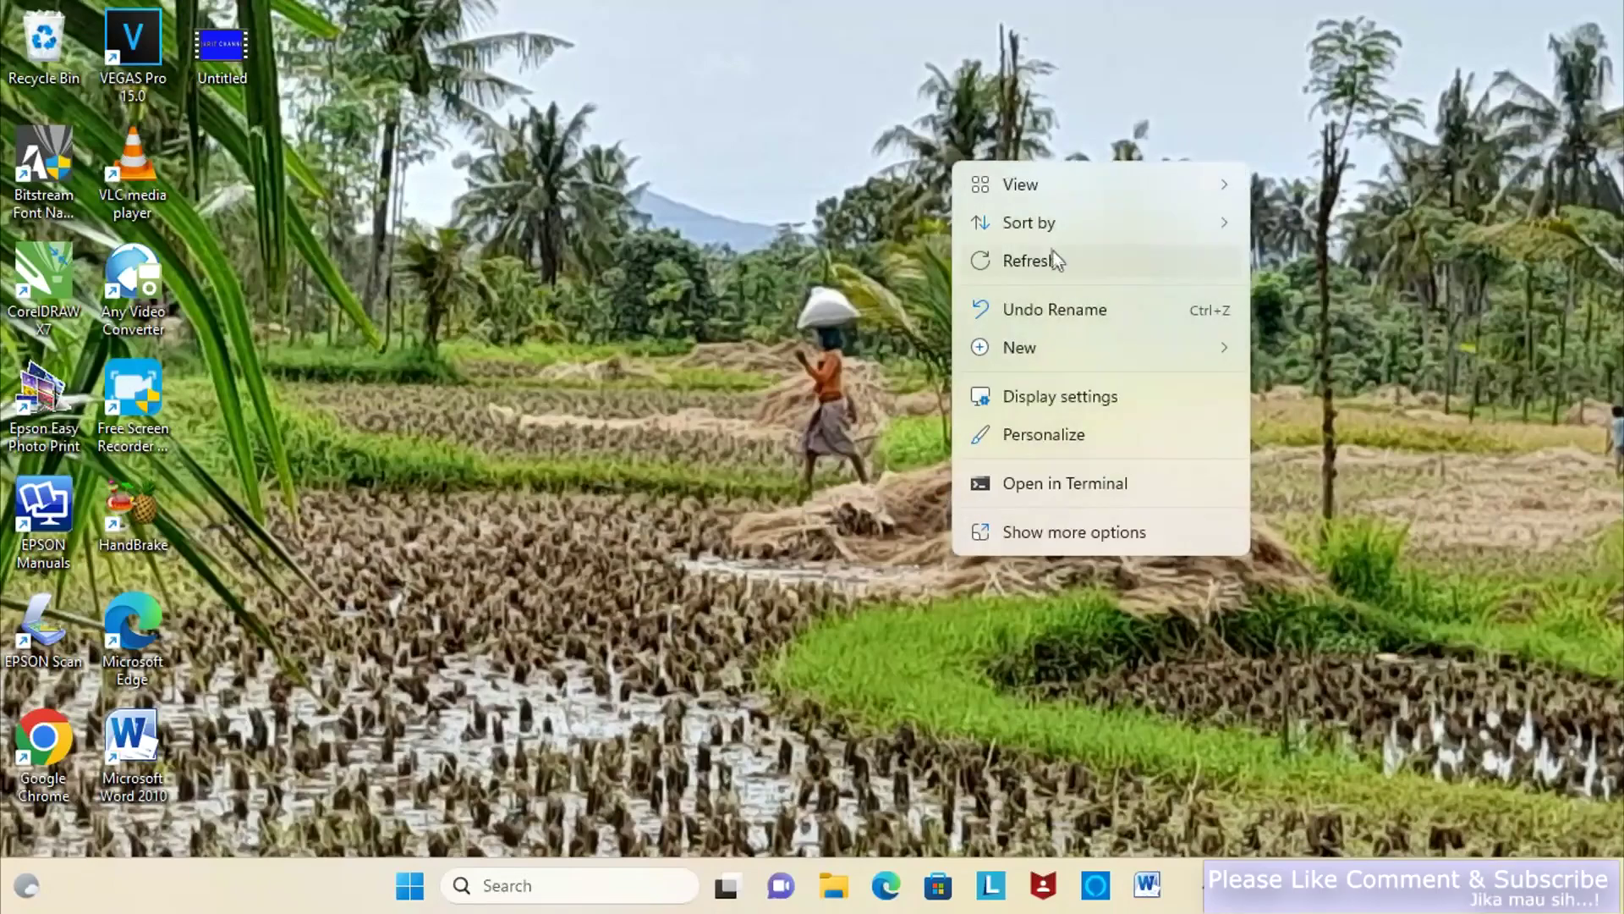
- Refresh the Windows desktop ten times from its right-click menu
{"action": "right_click", "coordinate": [676, 273]}
{"action": "left_click", "coordinate": [516, 236]}
{"action": "right_click", "coordinate": [516, 236]}
{"action": "left_click", "coordinate": [550, 336]}
{"action": "right_click", "coordinate": [449, 469]}
{"action": "left_click", "coordinate": [516, 236]}
{"action": "right_click", "coordinate": [906, 185]}
{"action": "left_click", "coordinate": [1014, 292]}
{"action": "right_click", "coordinate": [1013, 296]}
{"action": "left_click", "coordinate": [1082, 408]}
{"action": "right_click", "coordinate": [584, 358]}
{"action": "left_click", "coordinate": [648, 457]}
{"action": "right_click", "coordinate": [805, 293]}
{"action": "left_click", "coordinate": [871, 408]}
{"action": "right_click", "coordinate": [1007, 356]}
{"action": "left_click", "coordinate": [1058, 457]}
{"action": "right_click", "coordinate": [1301, 345]}
{"action": "left_click", "coordinate": [1354, 446]}
{"action": "right_click", "coordinate": [887, 505]}
{"action": "left_click", "coordinate": [954, 220]}
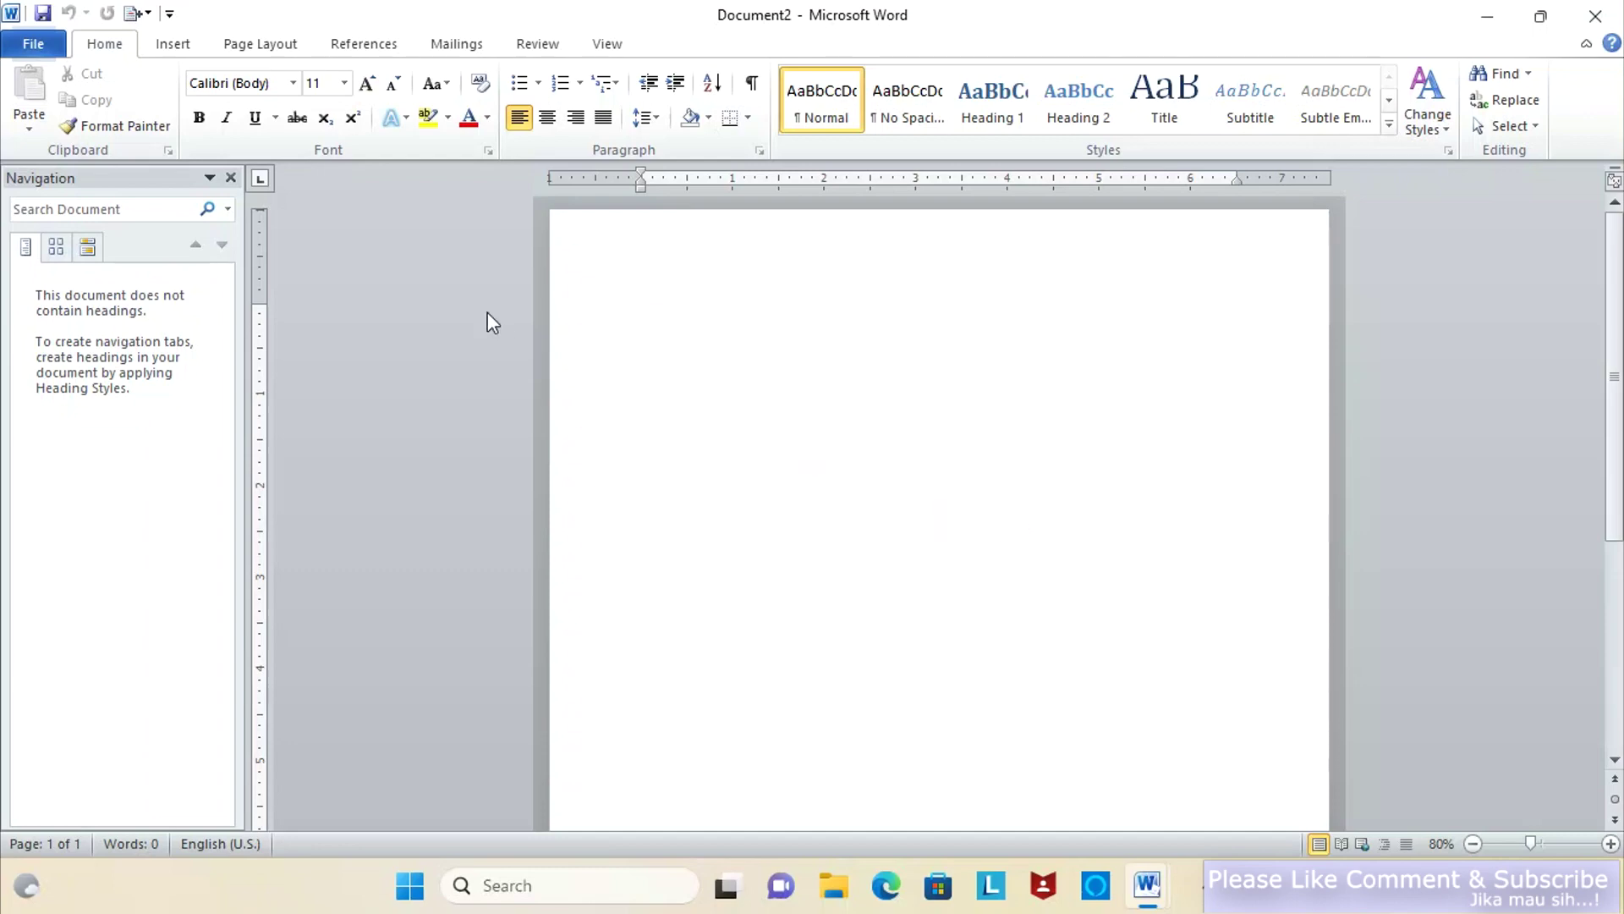
- Open the Insert Picture dialog and browse to New Volume > SIZE GAMBAR UBAH
{"action": "left_click", "coordinate": [177, 48]}
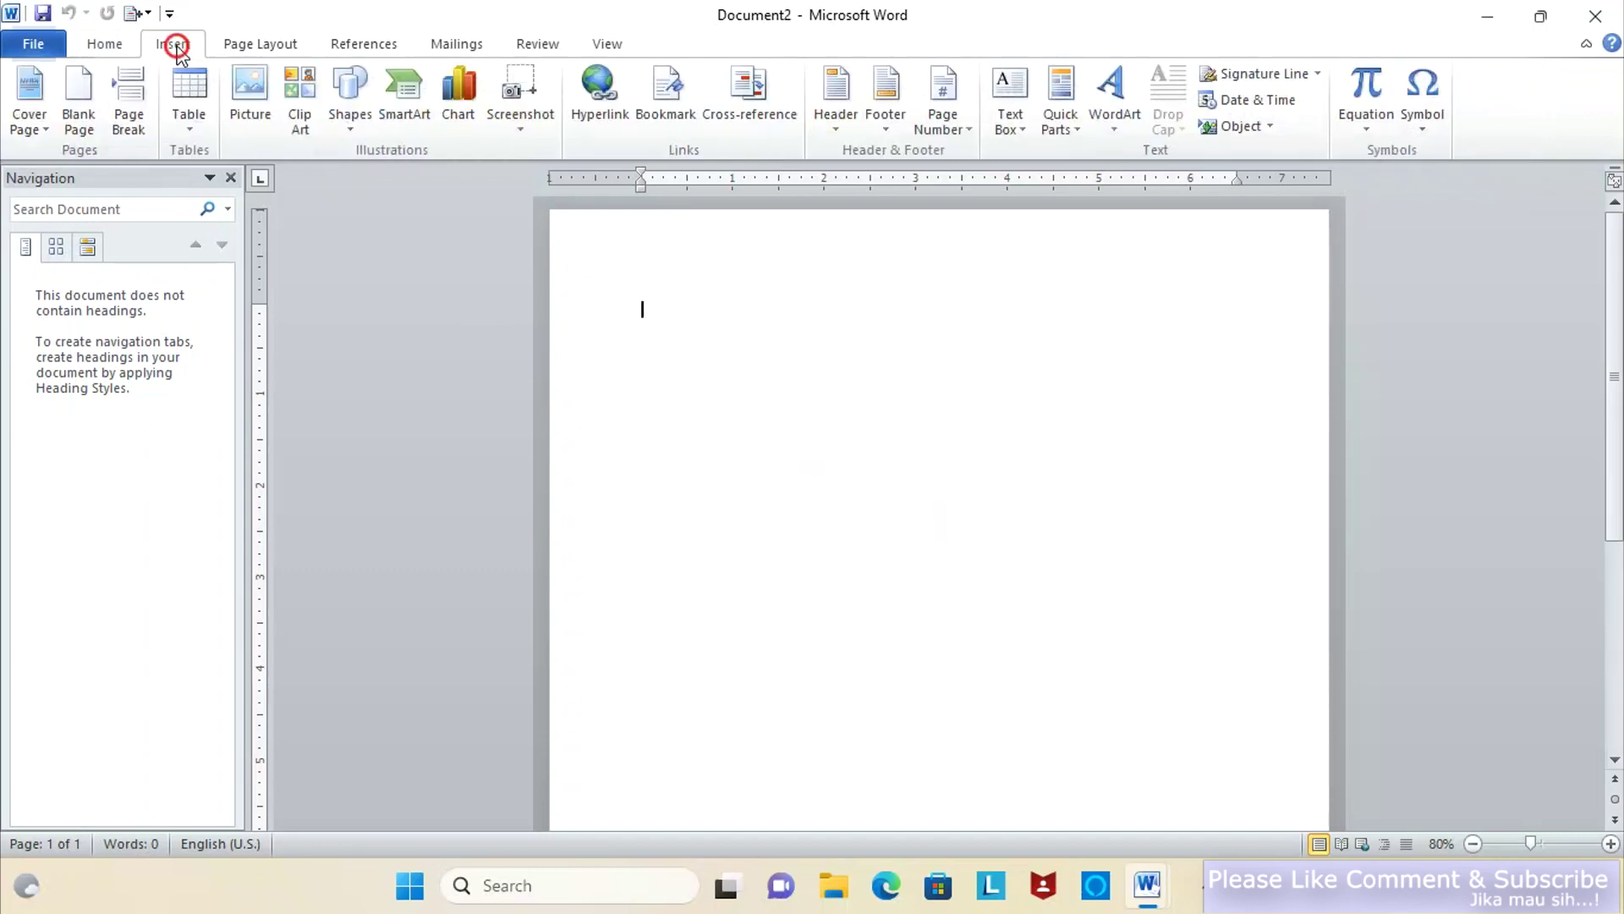
{"action": "left_click", "coordinate": [259, 119]}
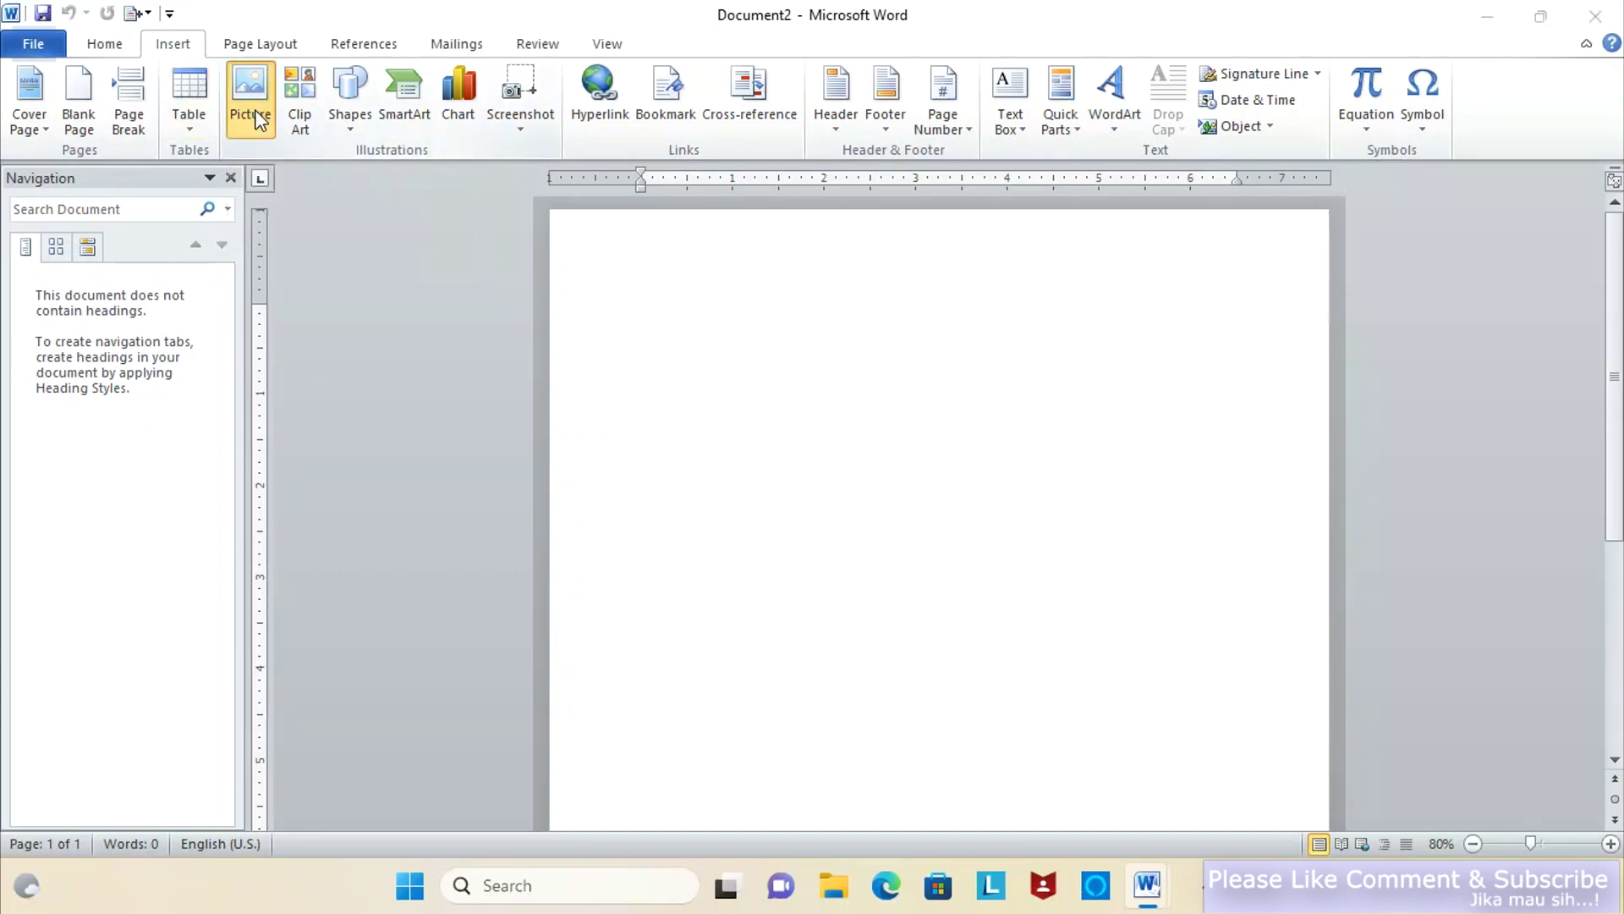
{"action": "scroll", "coordinate": [102, 321], "scroll_direction": "down", "scroll_amount": 5}
{"action": "left_click", "coordinate": [124, 348]}
{"action": "scroll", "coordinate": [507, 339], "scroll_direction": "down", "scroll_amount": 3}
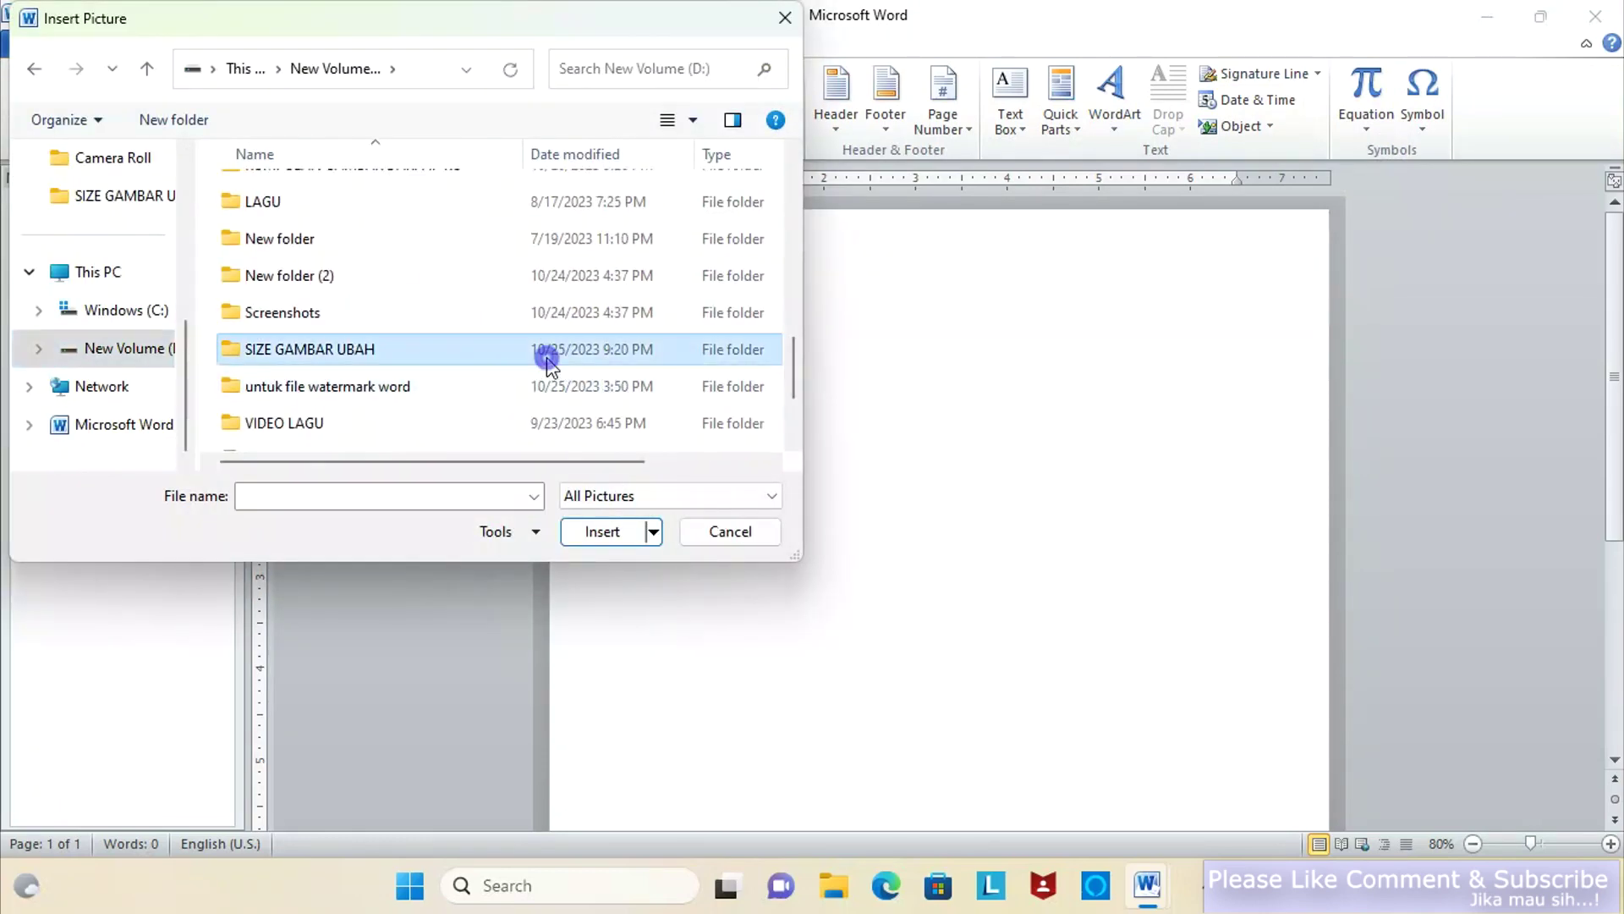
{"action": "double_click", "coordinate": [544, 351]}
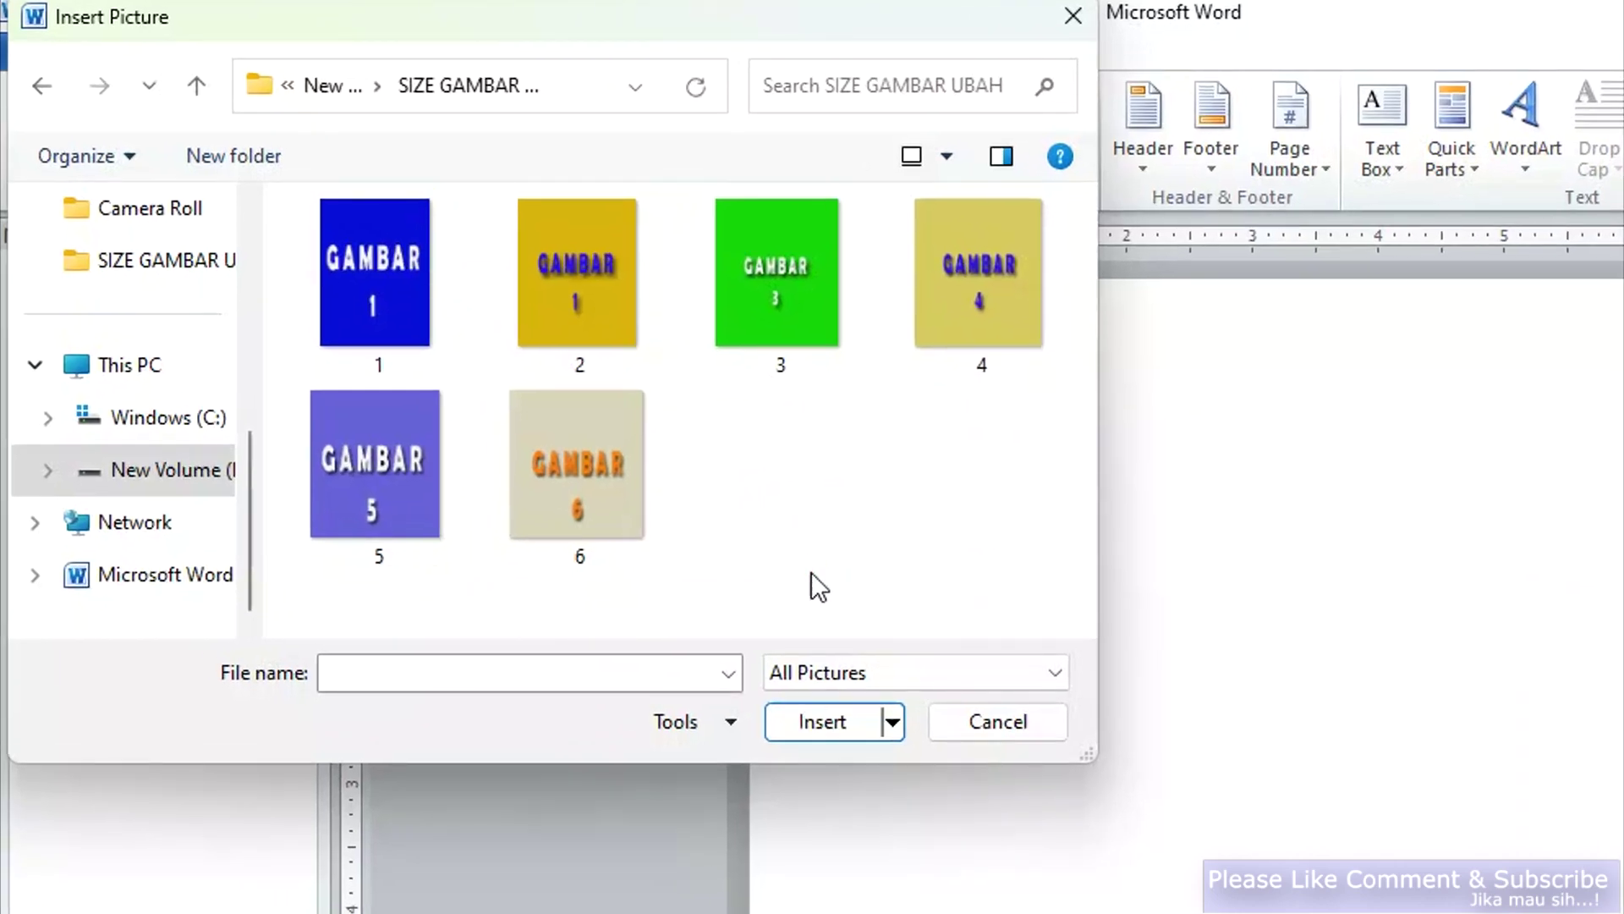
- Select pictures 1 through 6 and insert them into the document
{"action": "key", "text": "ctrl+a"}
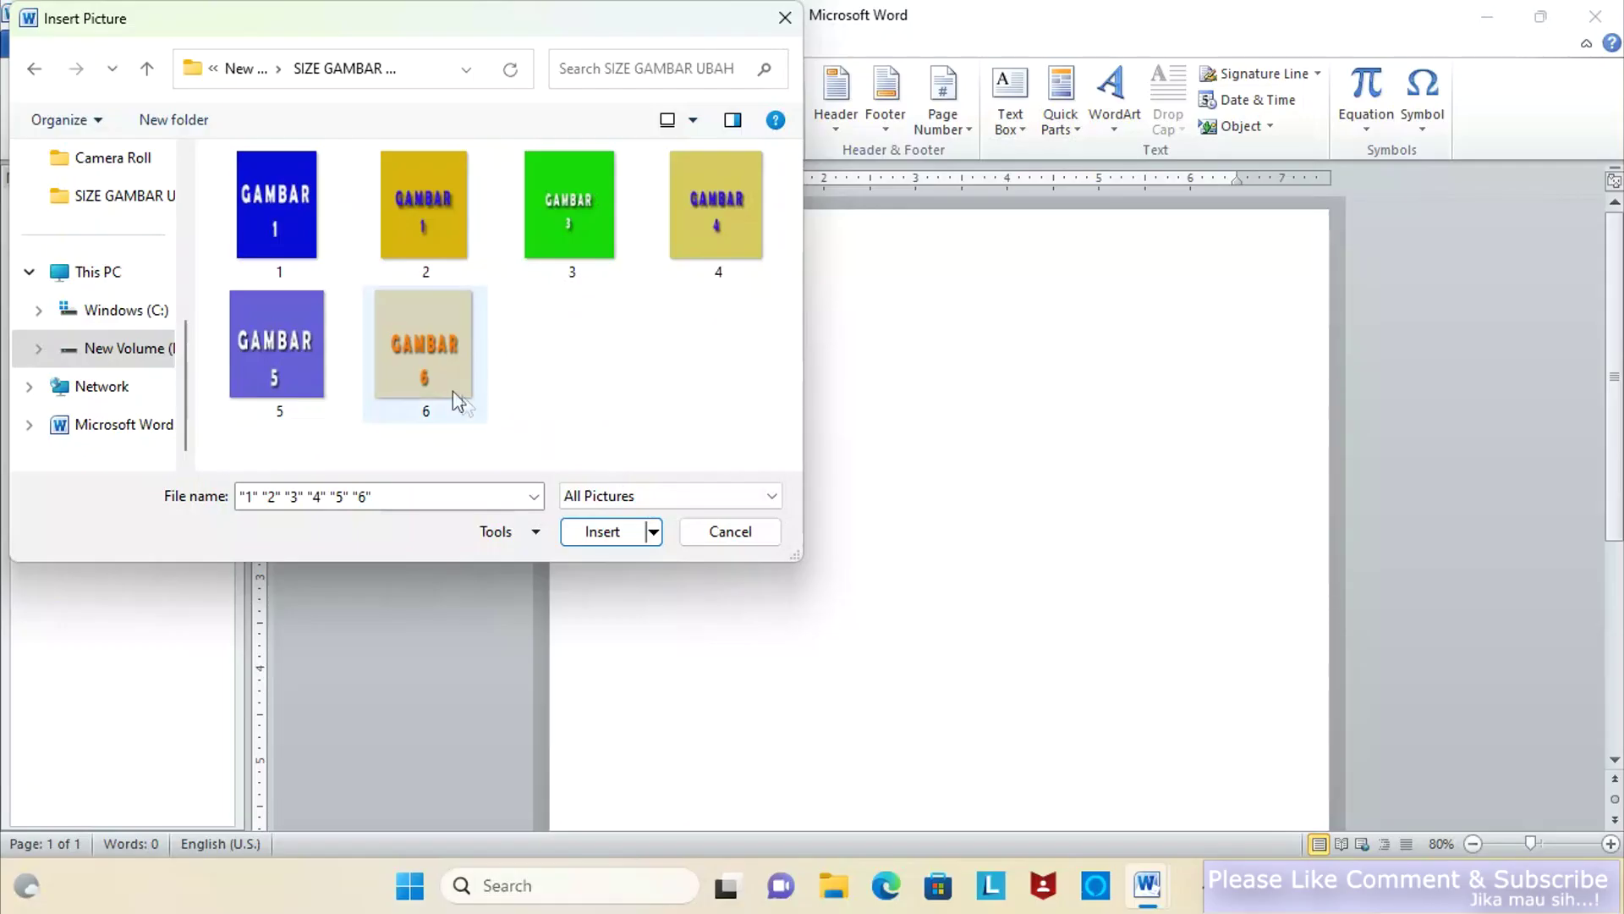
{"action": "left_click", "coordinate": [430, 372]}
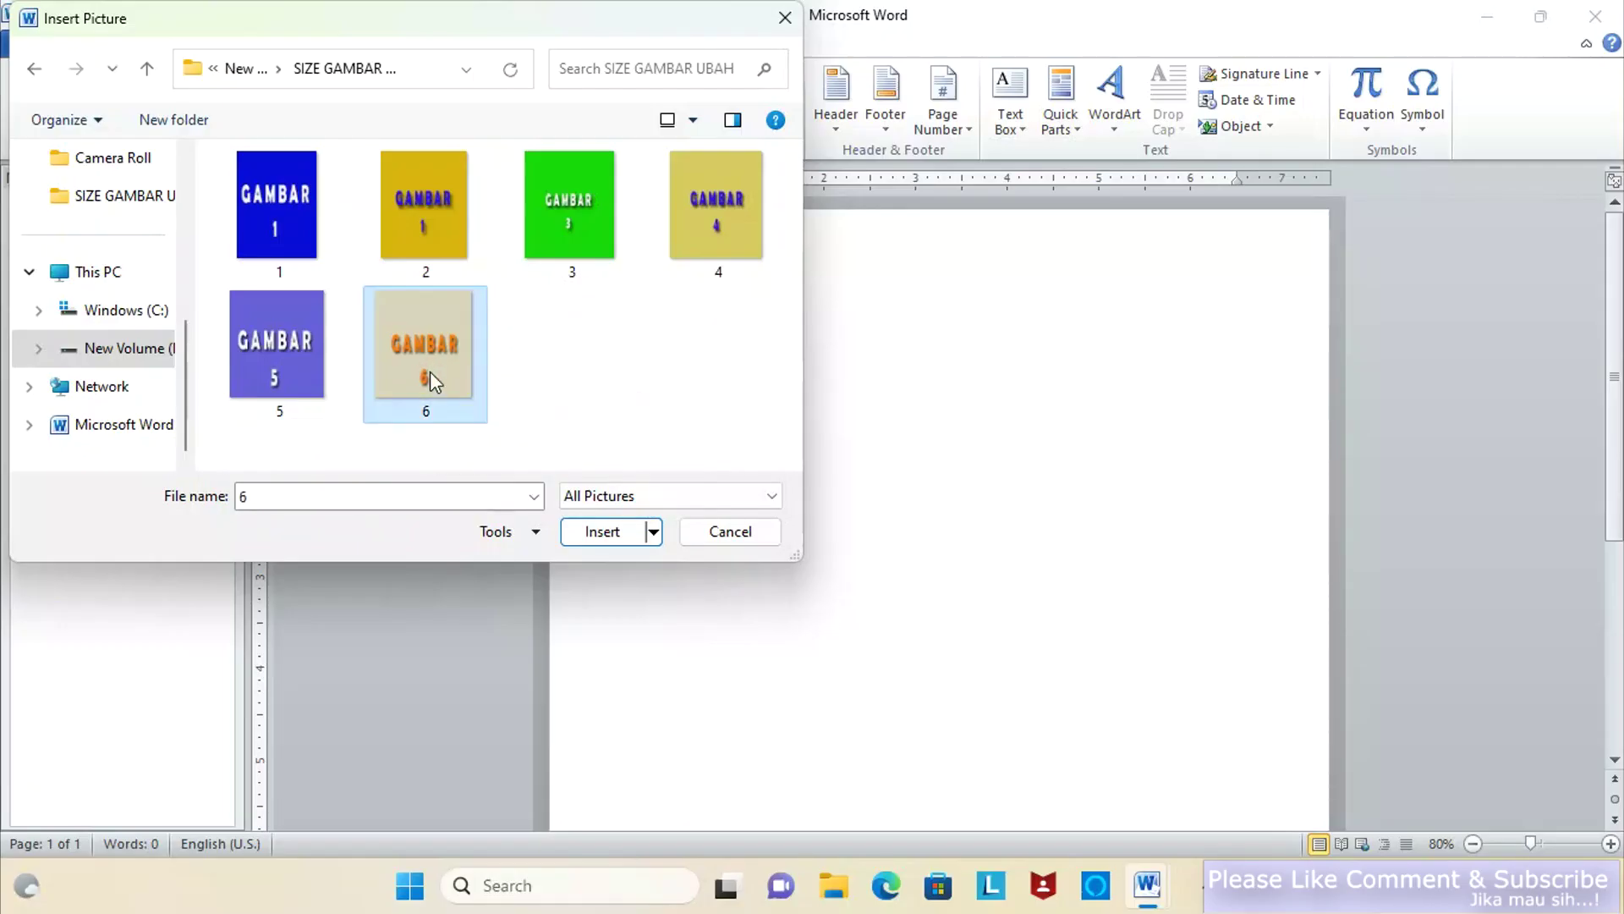
{"action": "left_click", "coordinate": [279, 360], "text": "ctrl"}
{"action": "left_click", "coordinate": [277, 207], "text": "ctrl"}
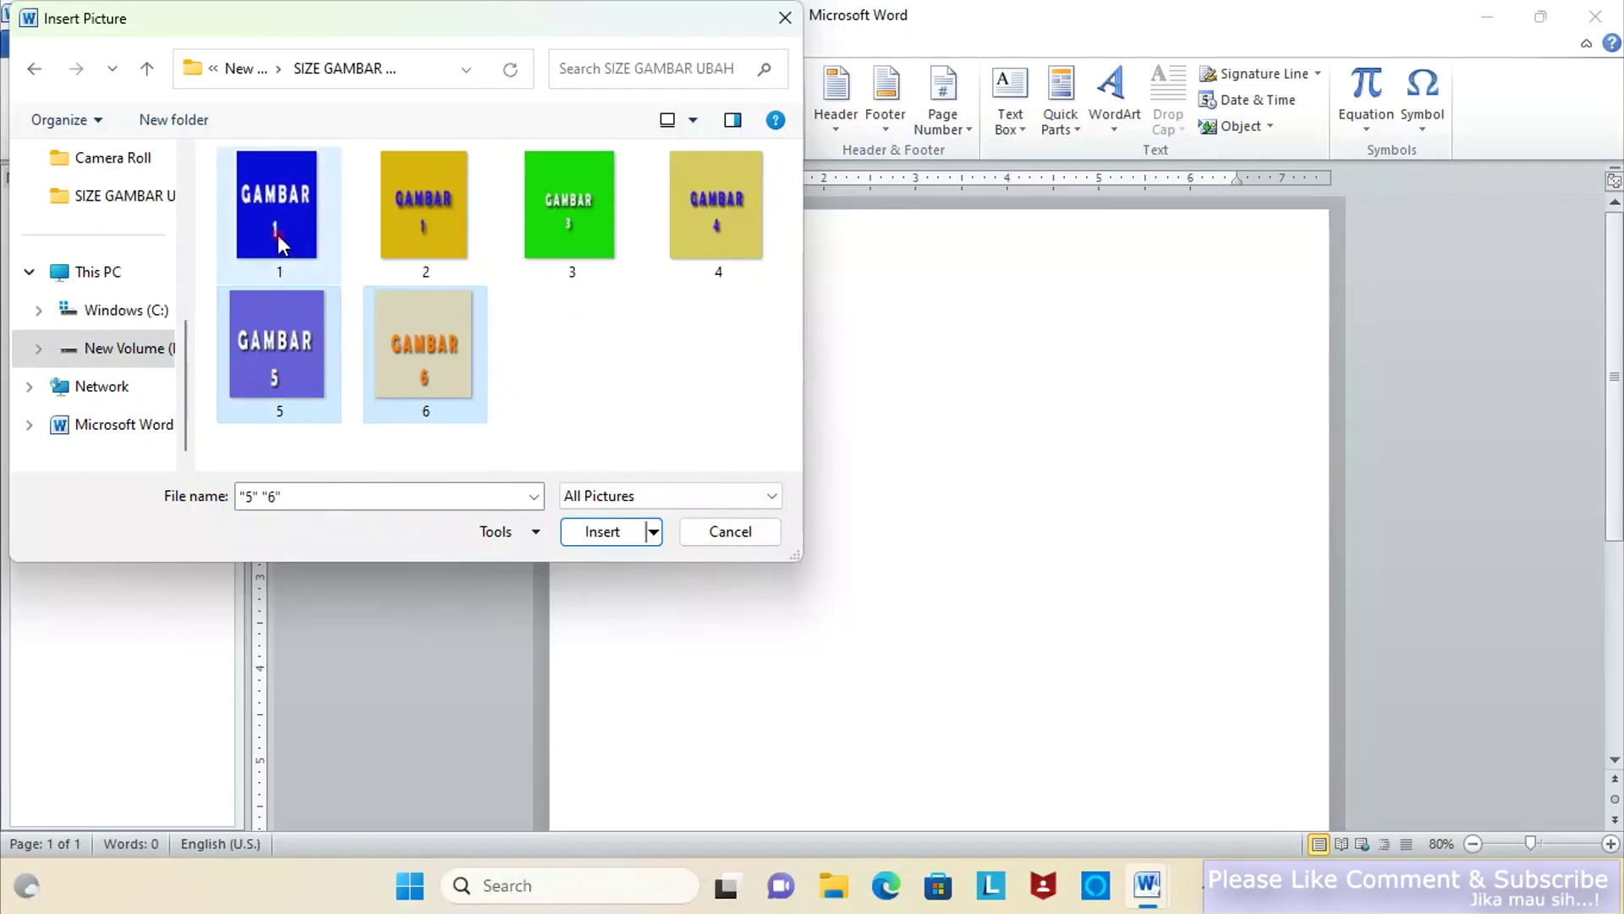
{"action": "left_click", "coordinate": [442, 239], "text": "ctrl"}
{"action": "left_click", "coordinate": [569, 232], "text": "ctrl"}
{"action": "left_click", "coordinate": [702, 237], "text": "ctrl"}
{"action": "left_click", "coordinate": [602, 533]}
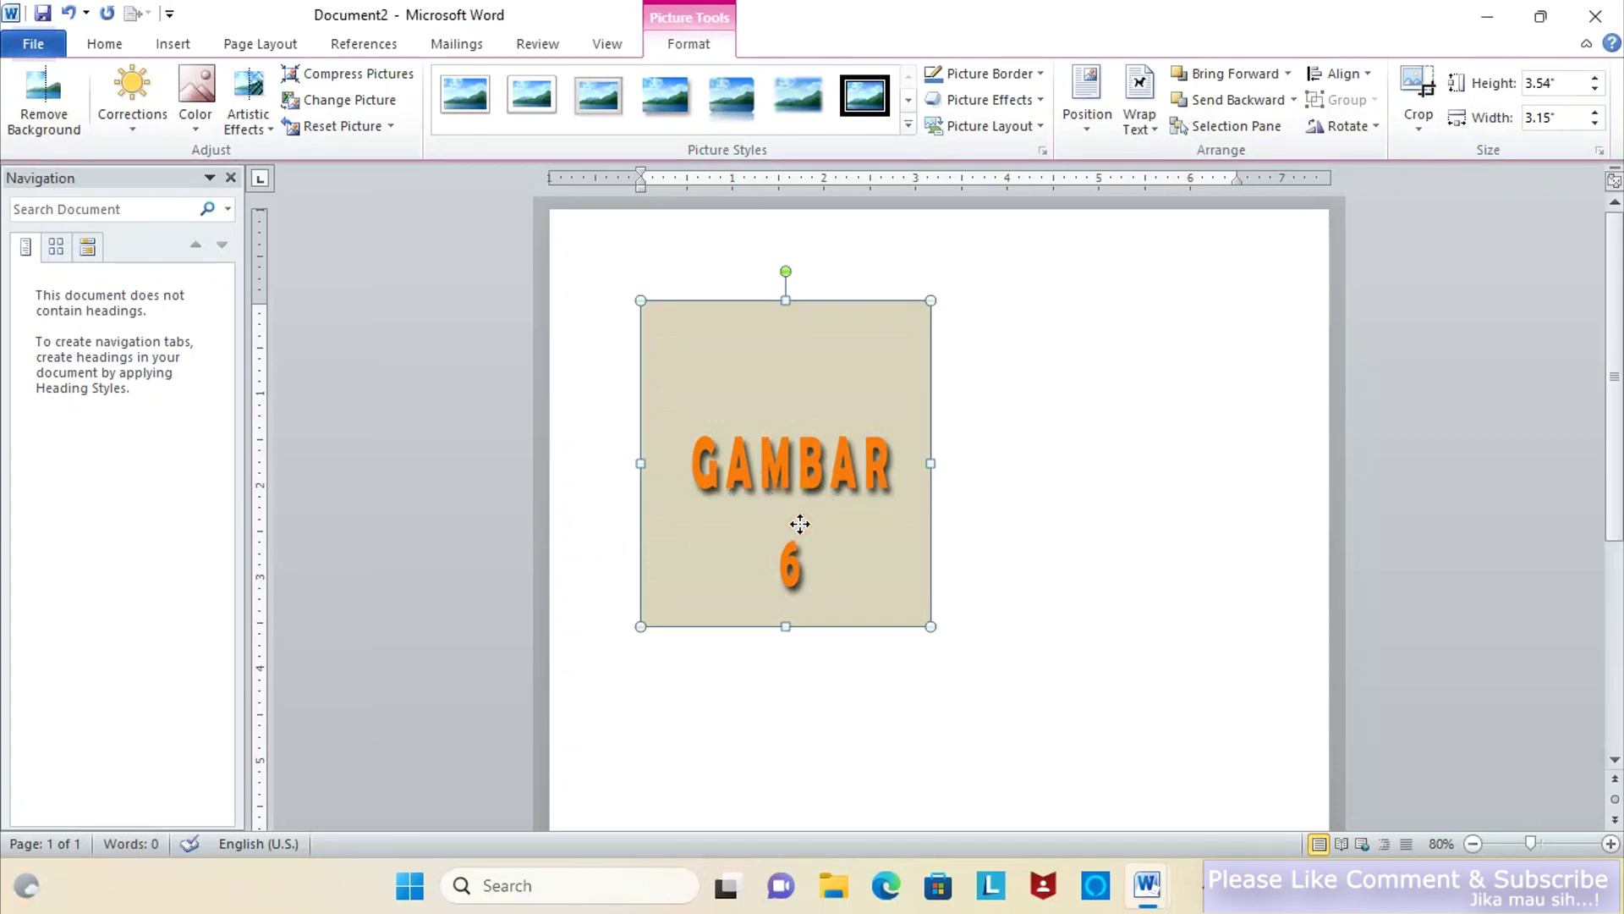
- Drag GAMBAR 6 and GAMBAR 5 aside to reveal the pictures beneath, then undo both moves
{"action": "left_click_drag", "start_coordinate": [800, 530], "coordinate": [1023, 568]}
{"action": "left_click_drag", "start_coordinate": [813, 505], "coordinate": [816, 668]}
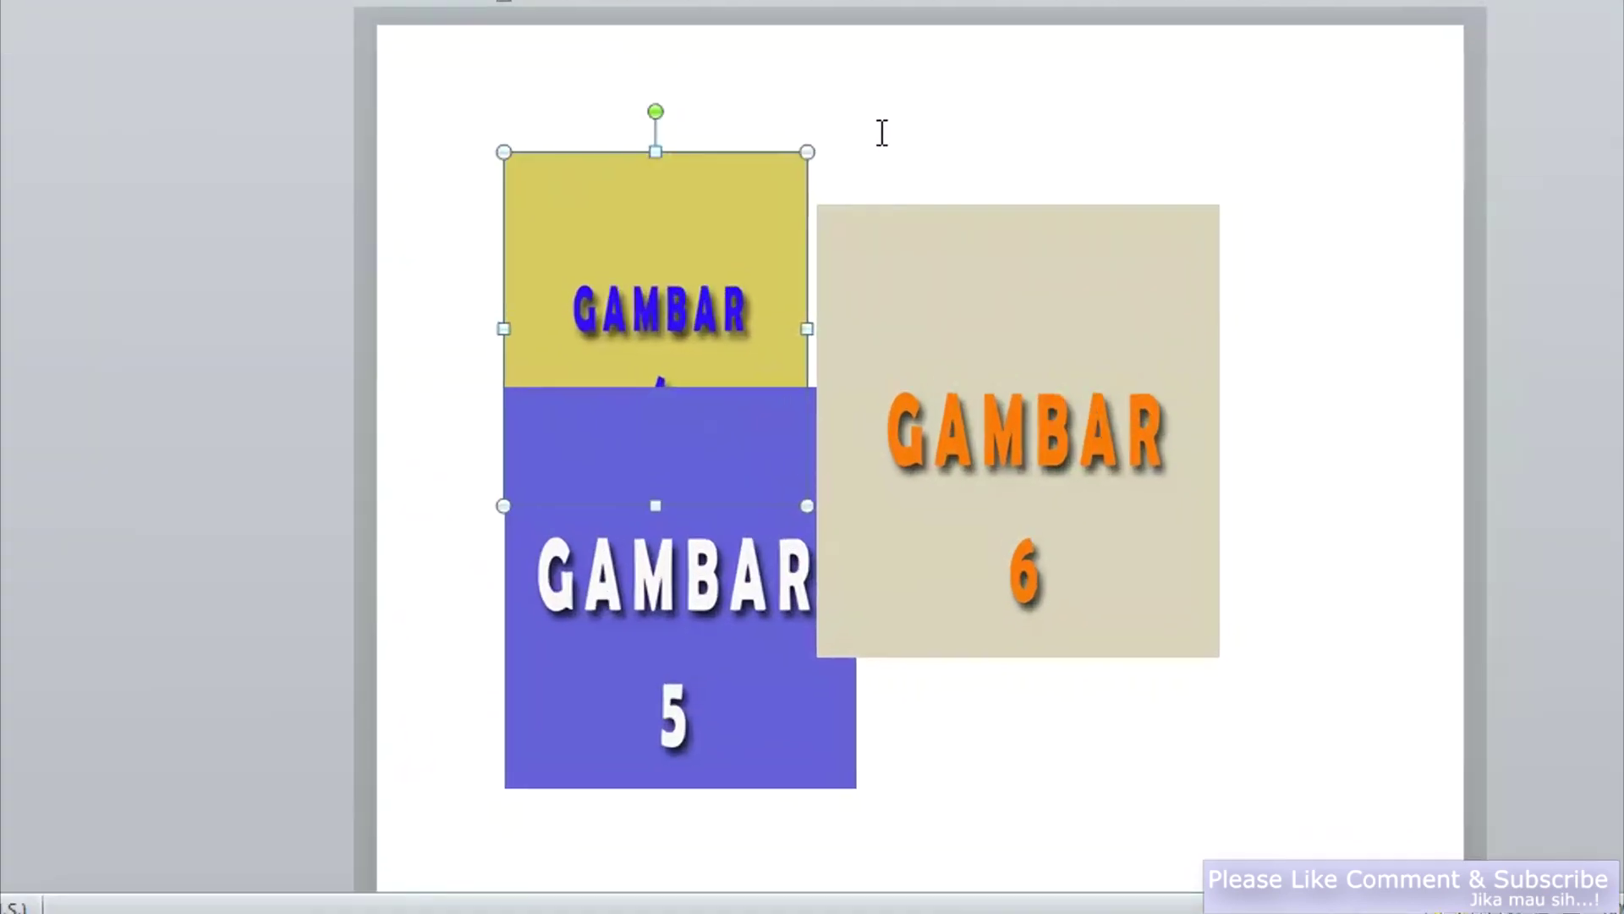
{"action": "key", "text": "ctrl+z"}
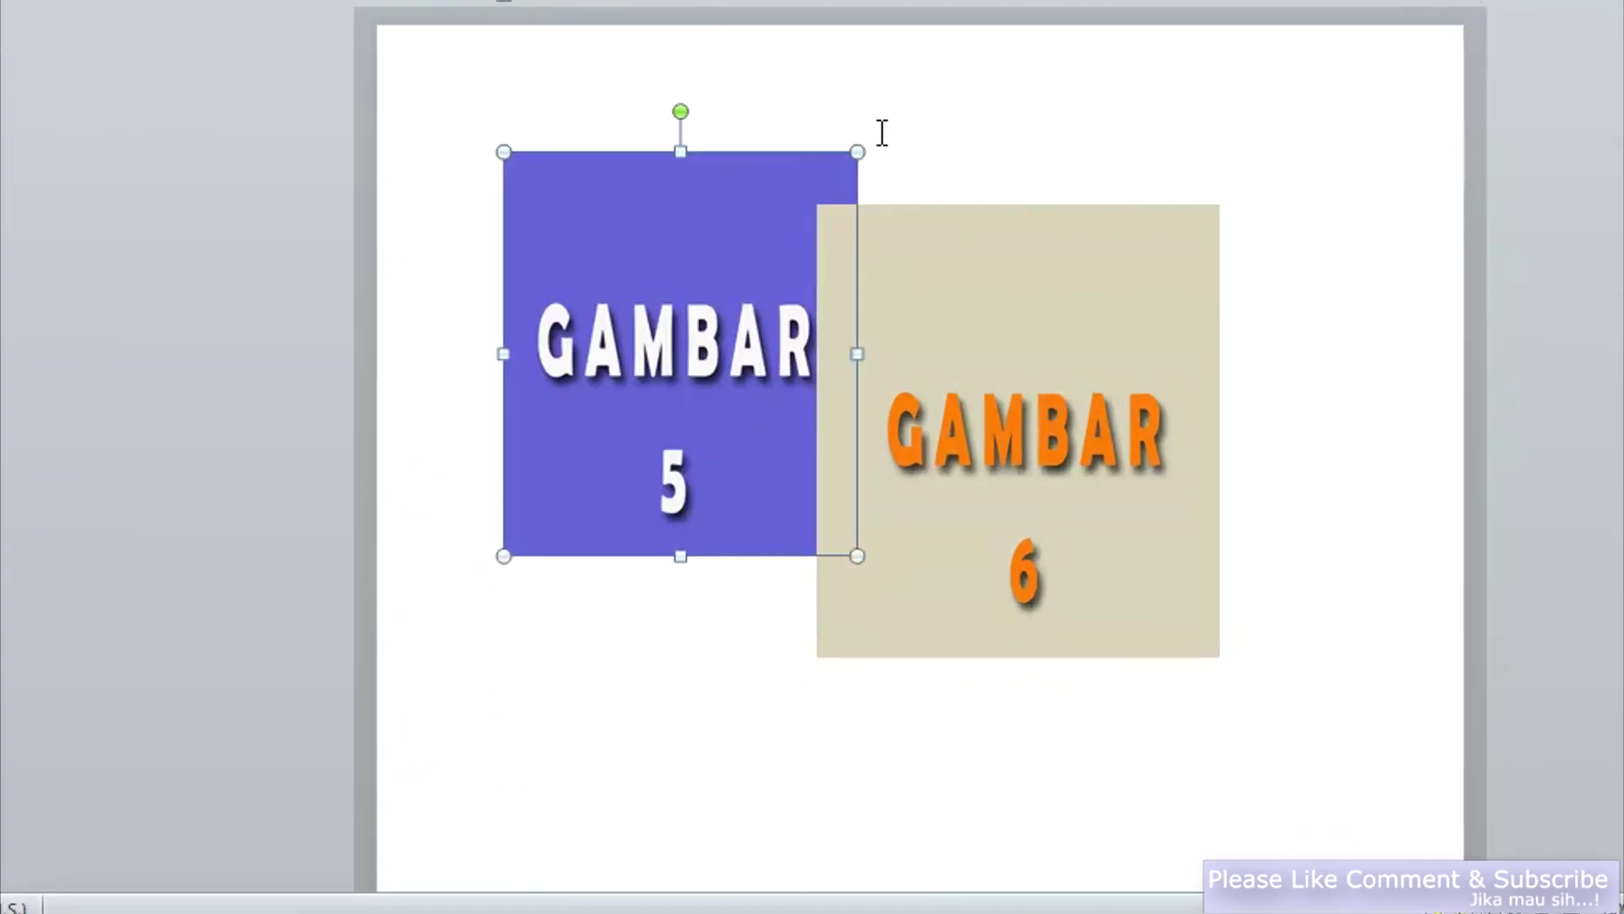
{"action": "key", "text": "ctrl+z"}
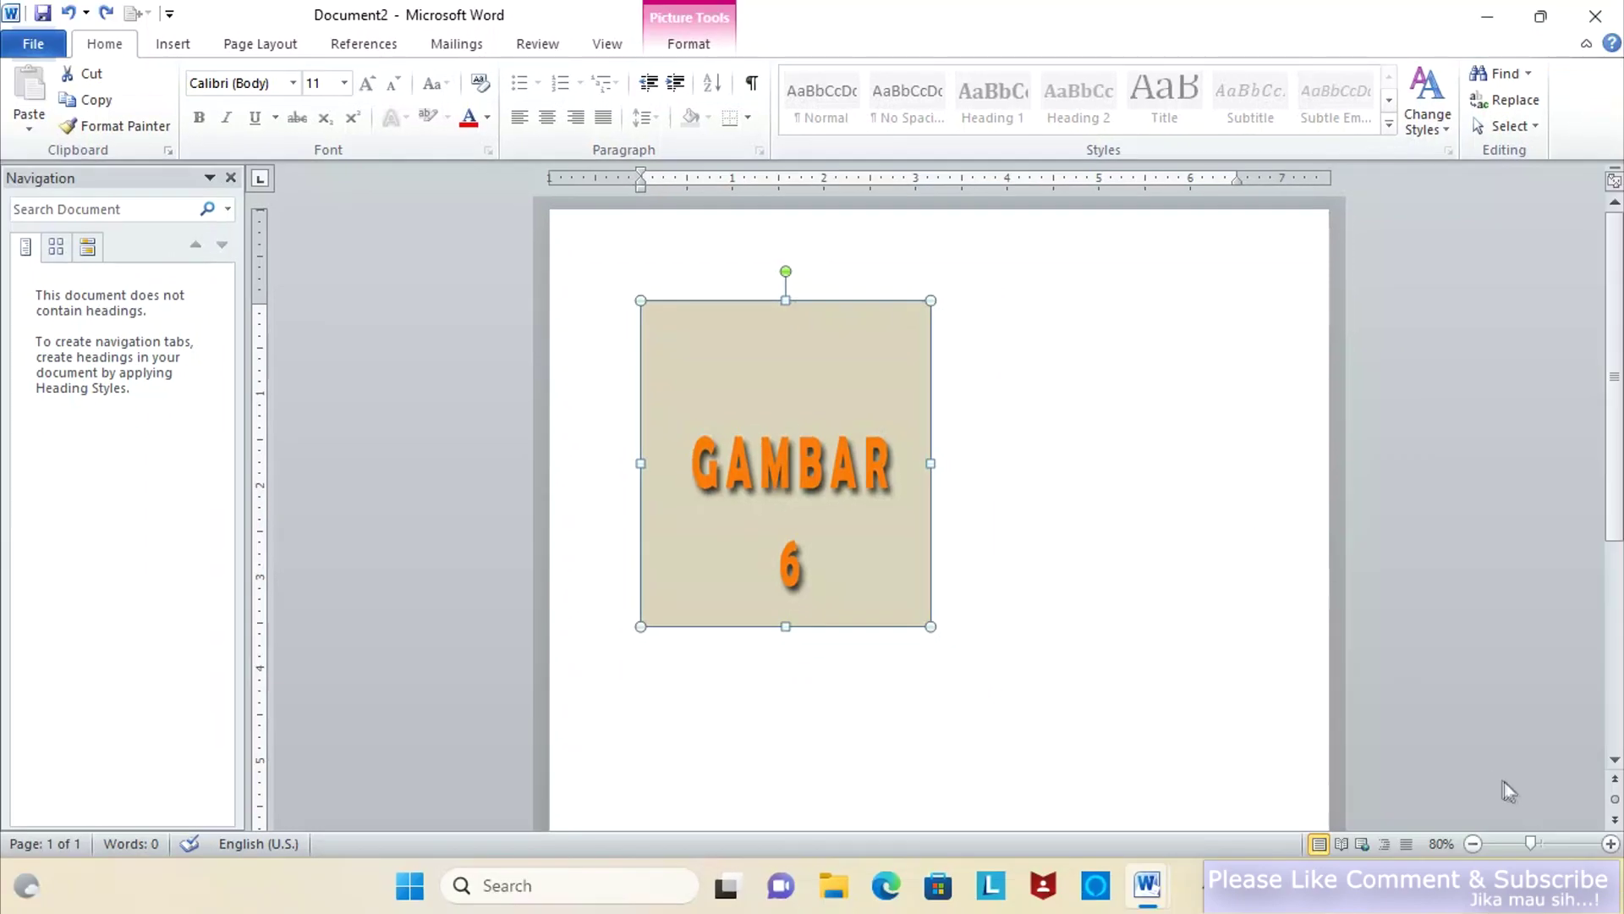
- Adjust the page zoom and bring up the File Info page for Document2
{"action": "left_click", "coordinate": [1543, 844]}
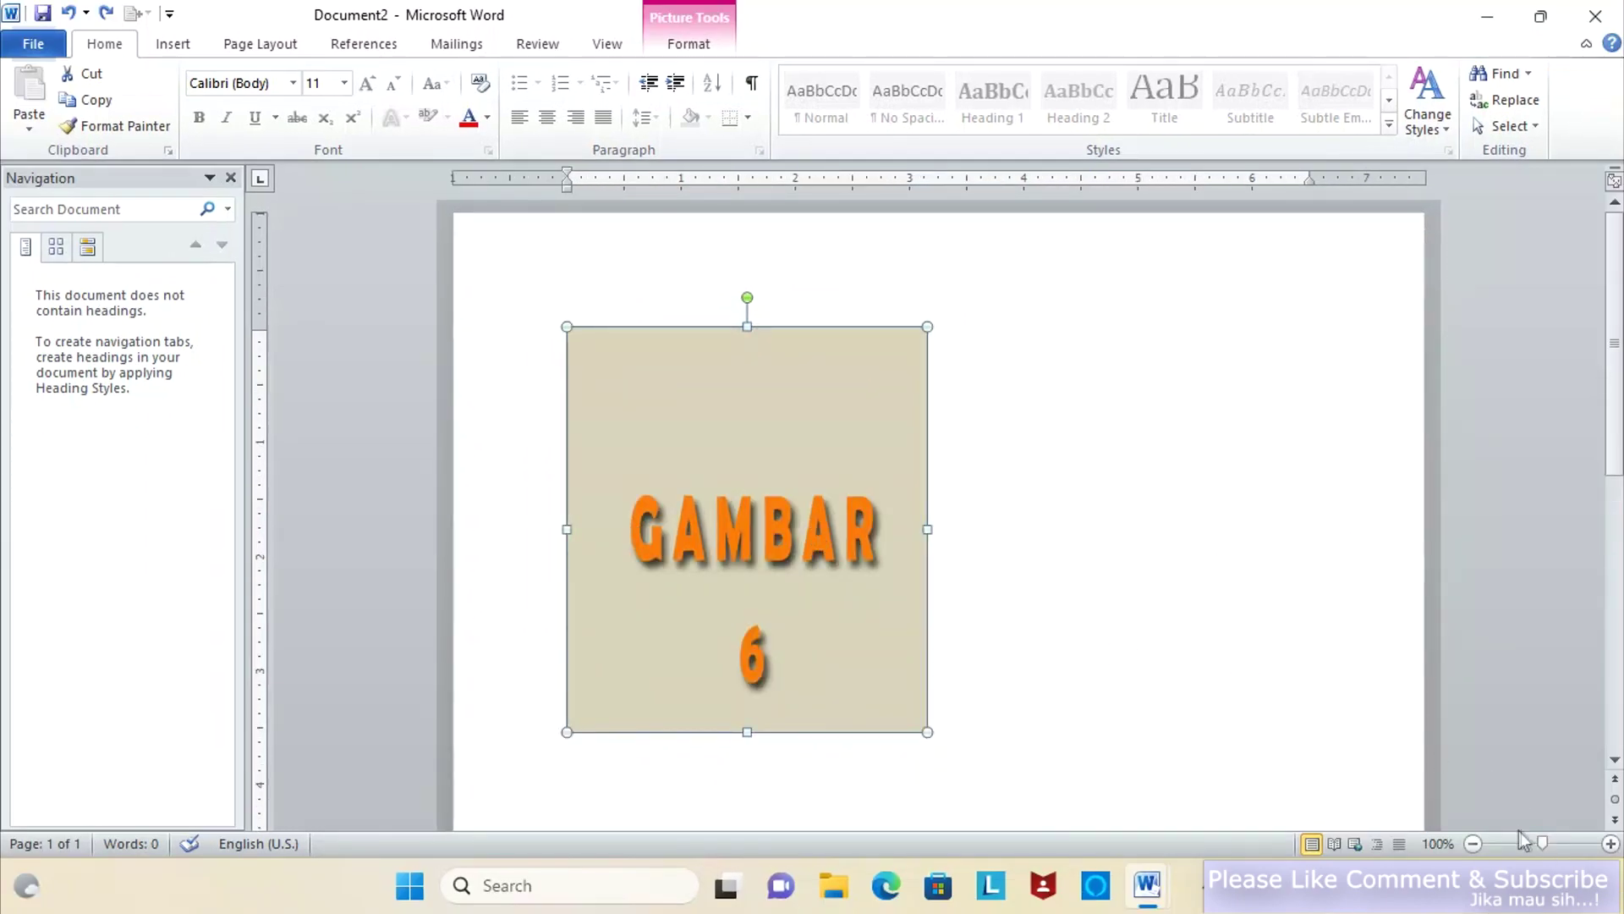
{"action": "left_click_drag", "start_coordinate": [1543, 844], "coordinate": [1545, 843]}
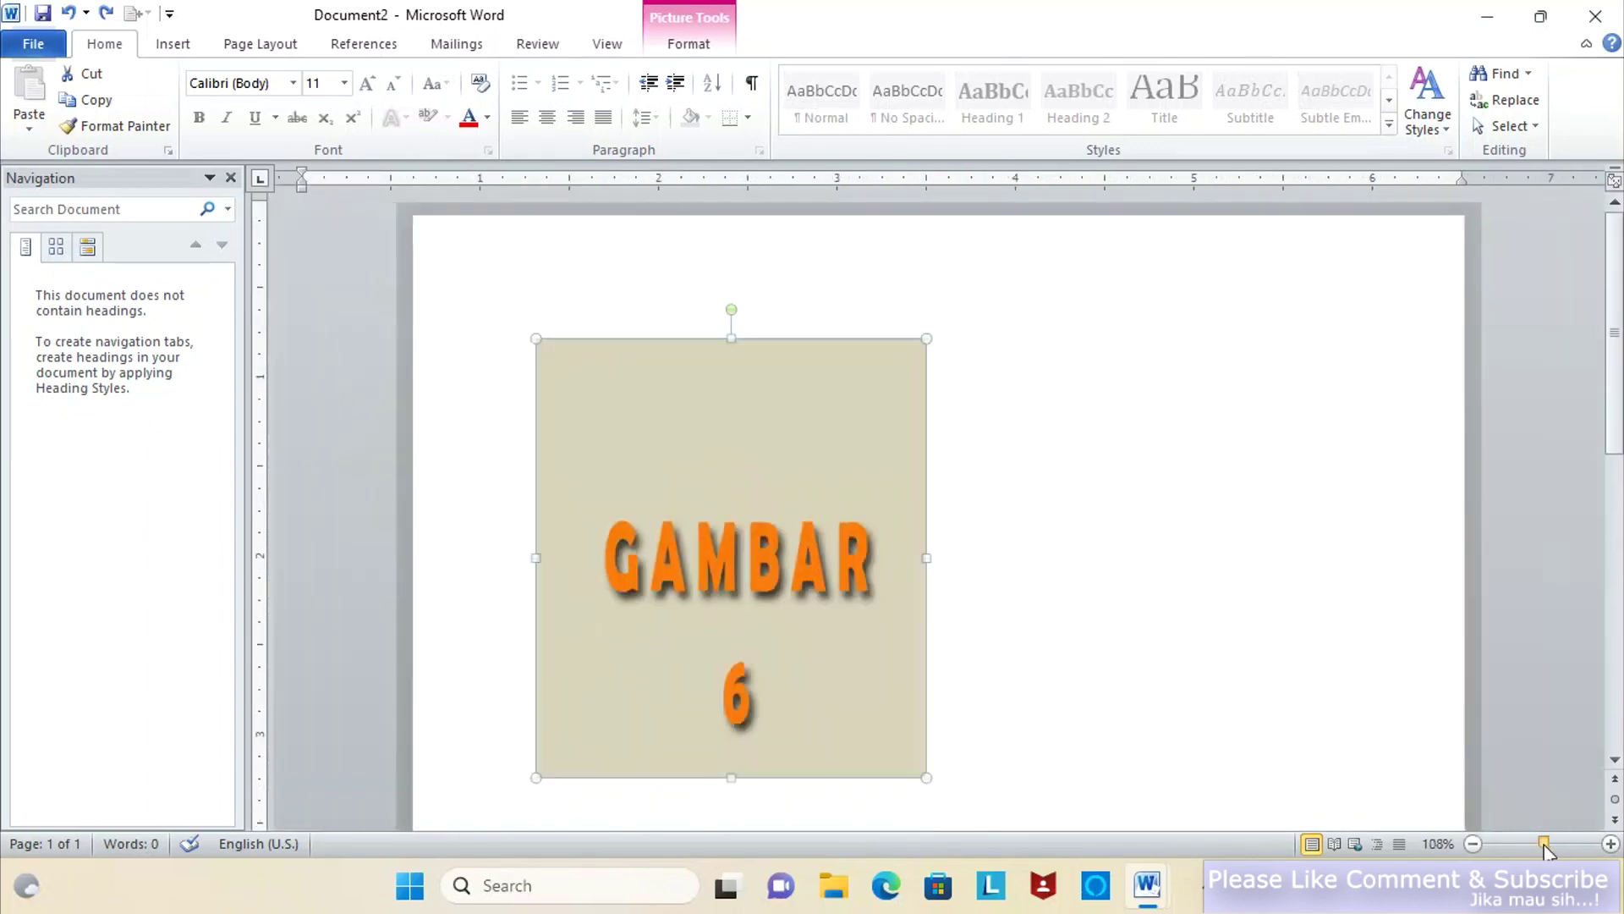
{"action": "left_click", "coordinate": [33, 44]}
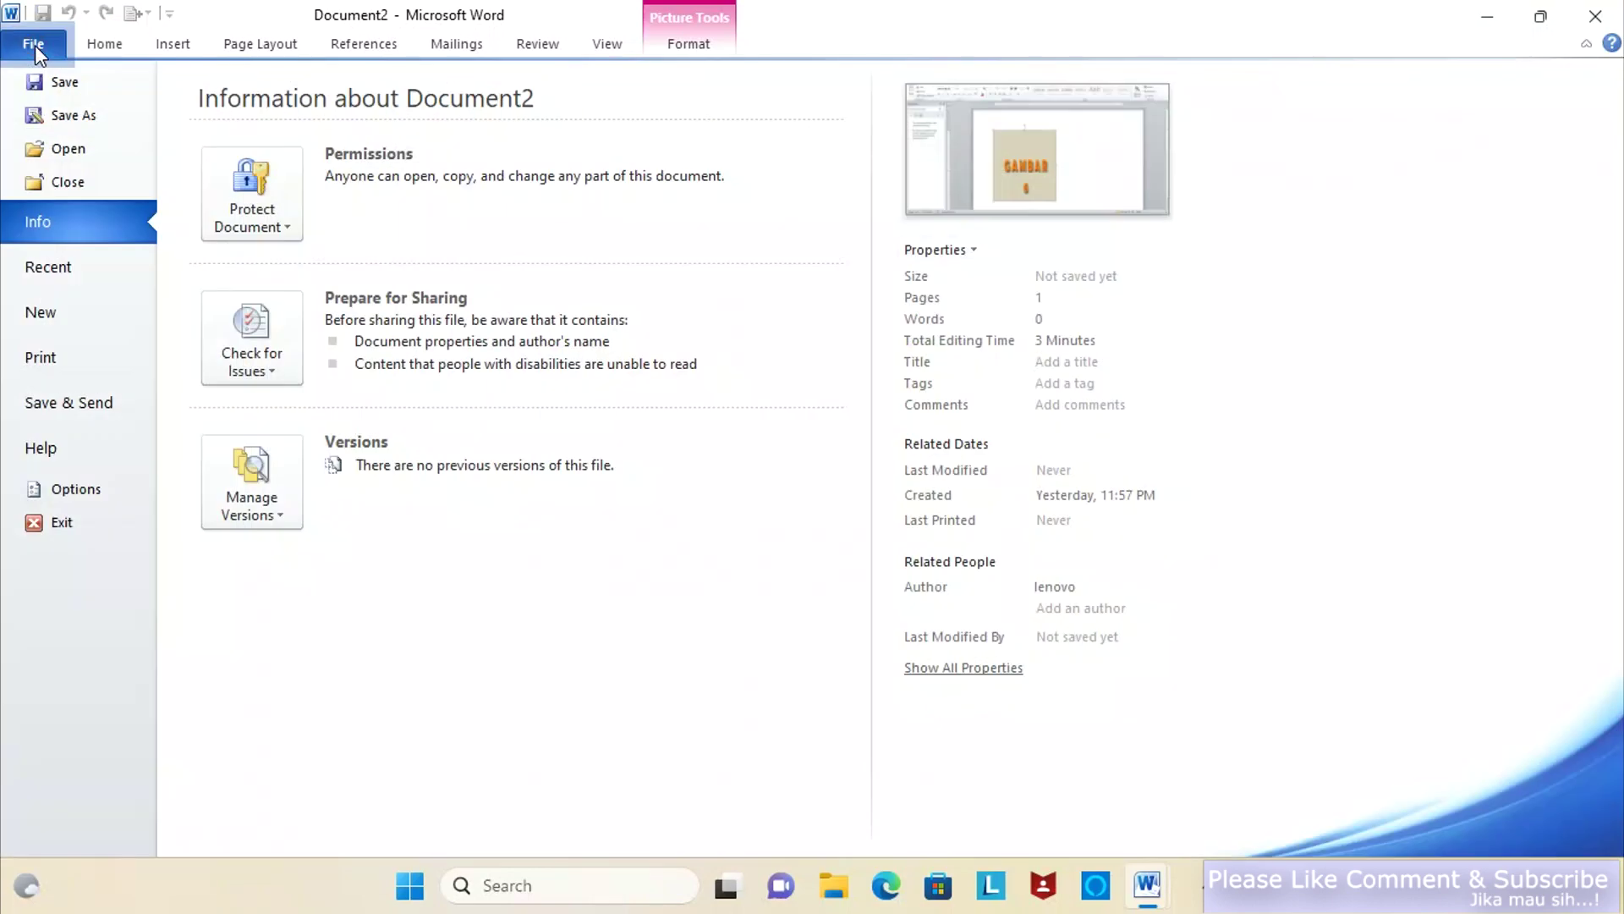
- In Word Options > Advanced, keep Insert/paste pictures as set to In front of text
{"action": "left_click", "coordinate": [85, 489]}
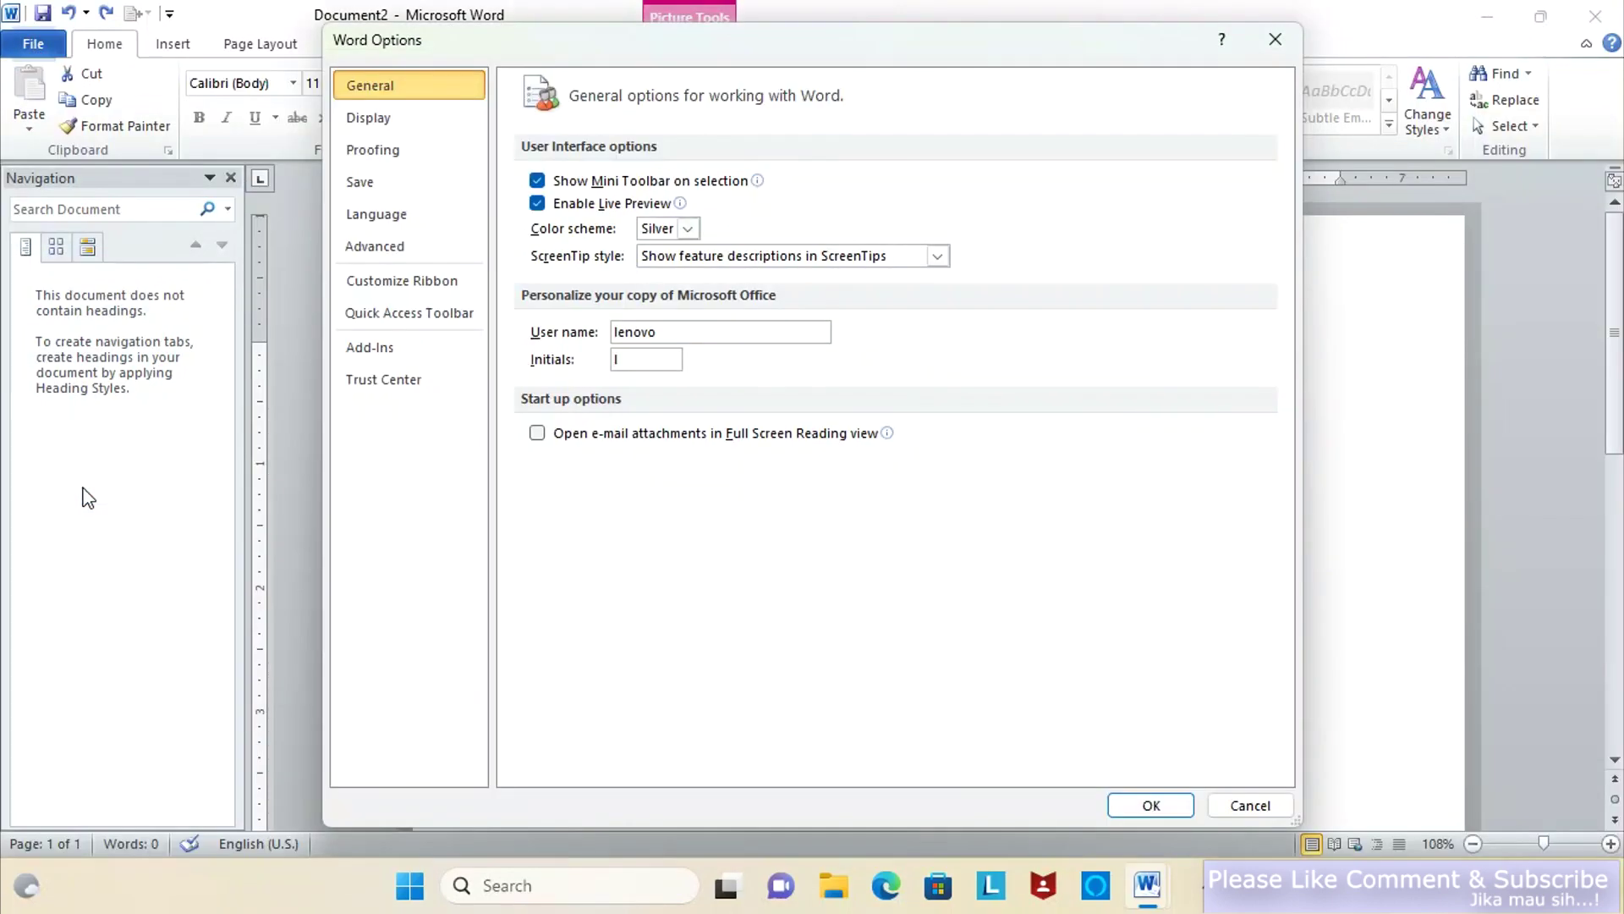
{"action": "left_click", "coordinate": [377, 247]}
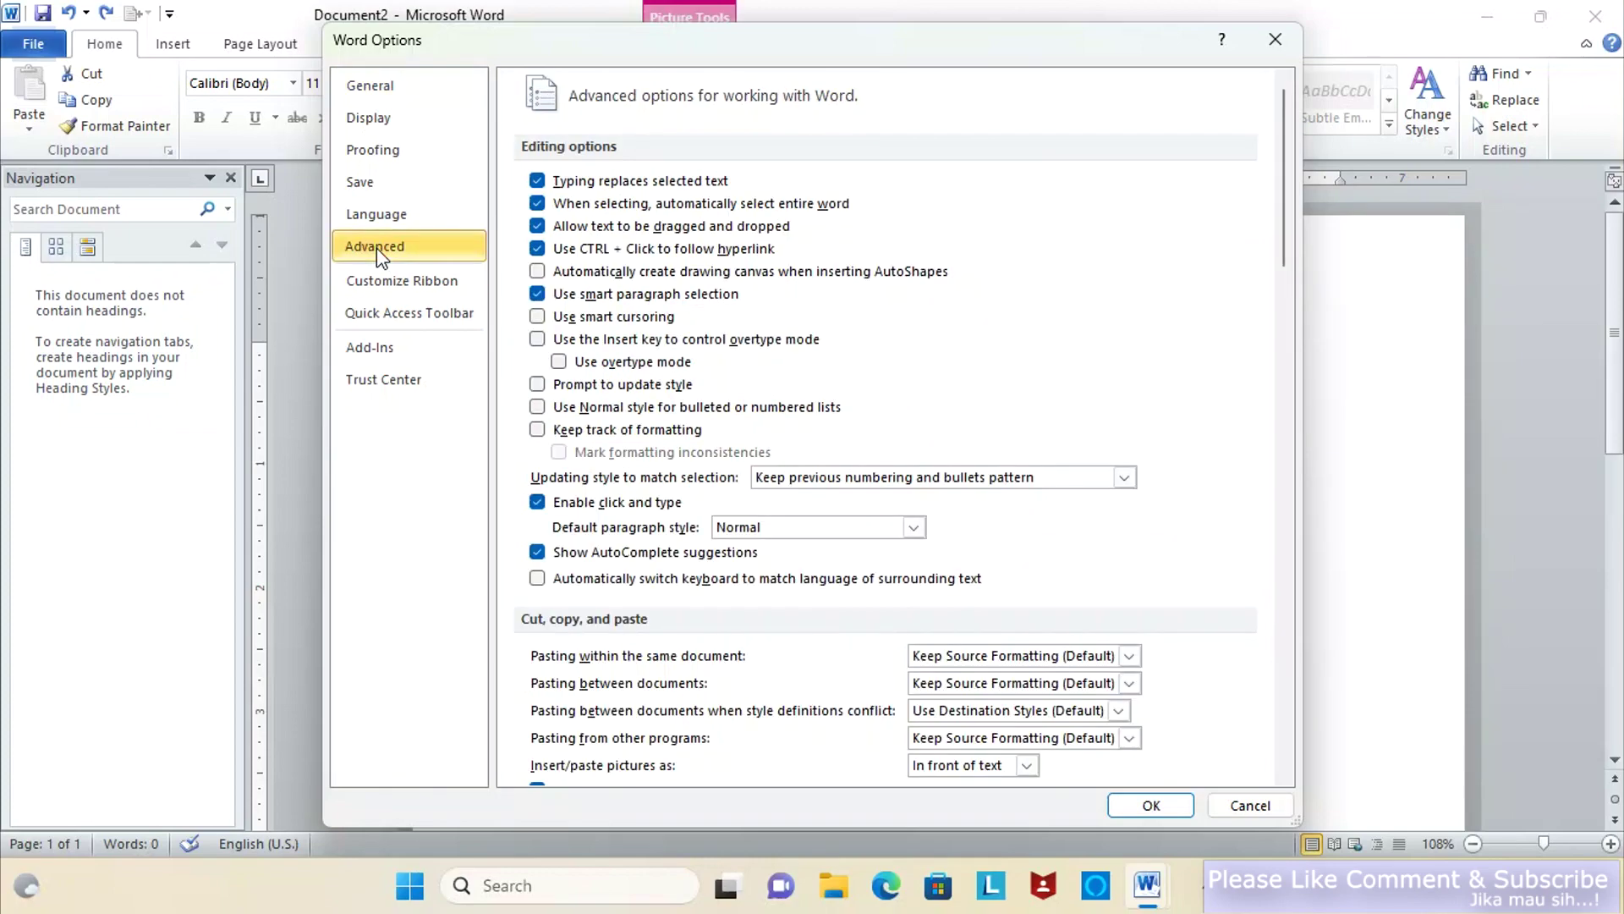
{"action": "left_click_drag", "start_coordinate": [1284, 199], "coordinate": [1287, 285]}
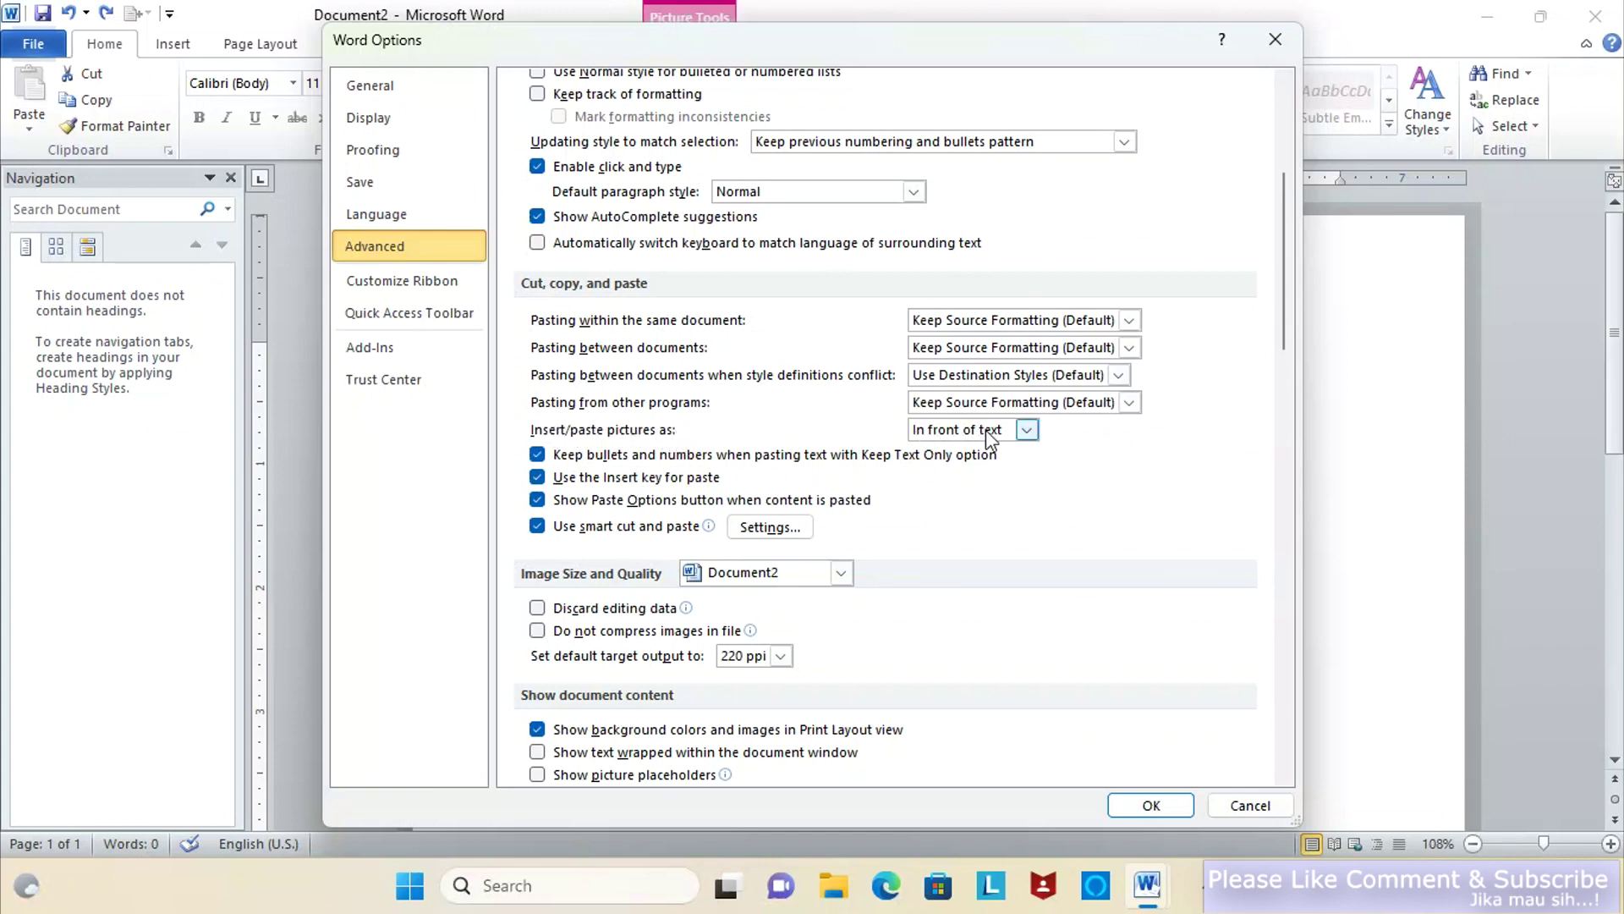
{"action": "left_click", "coordinate": [1027, 430]}
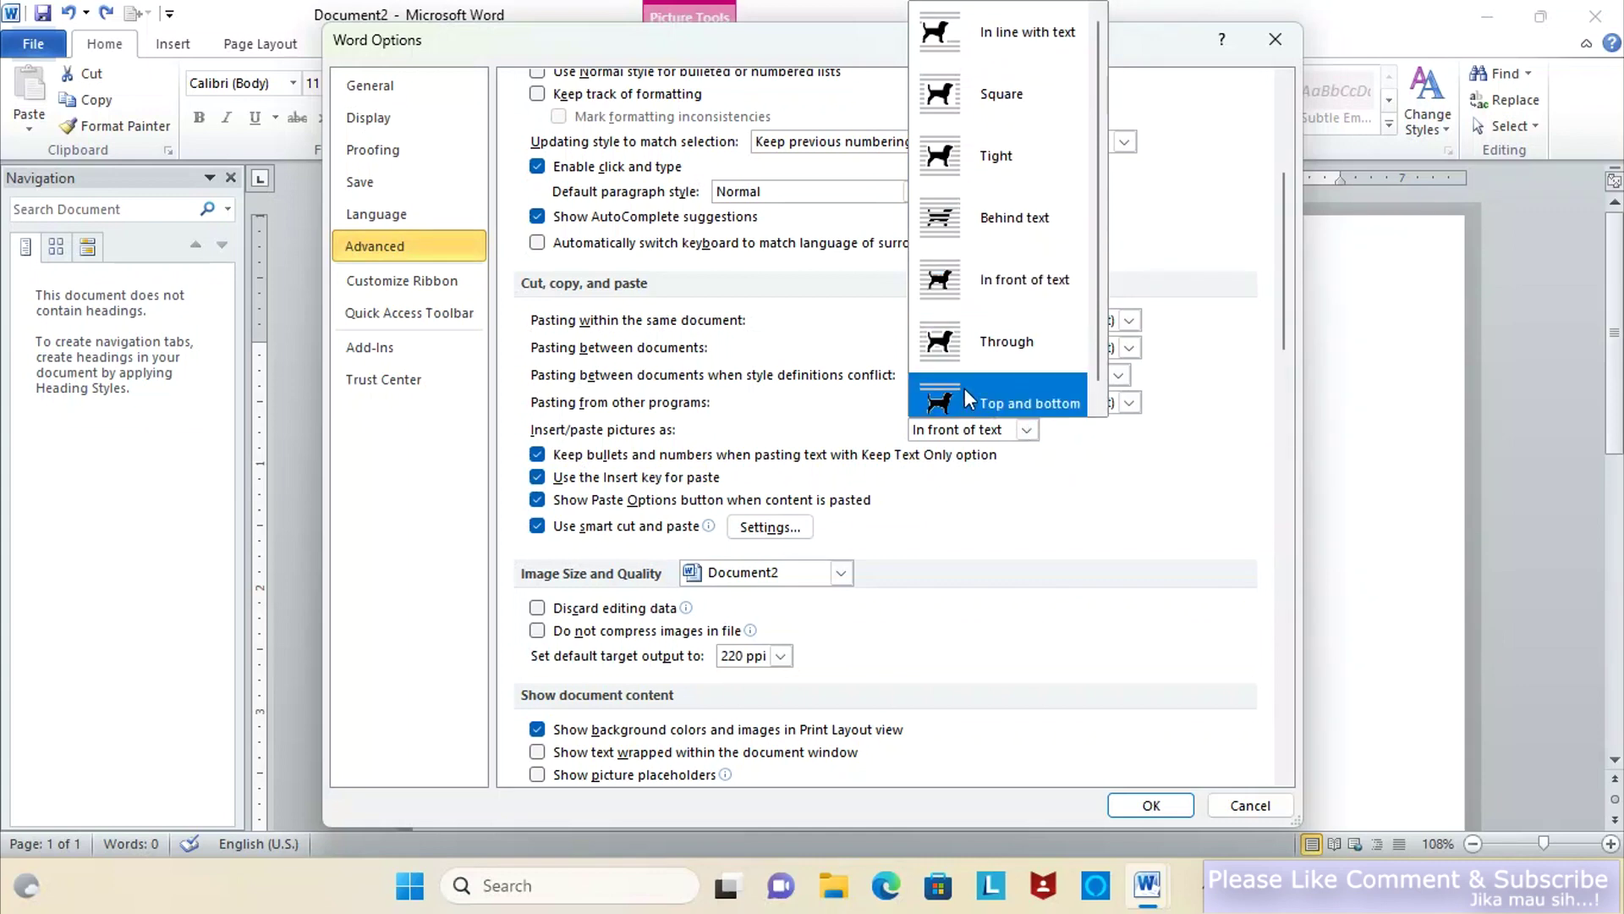
{"action": "left_click", "coordinate": [1003, 282]}
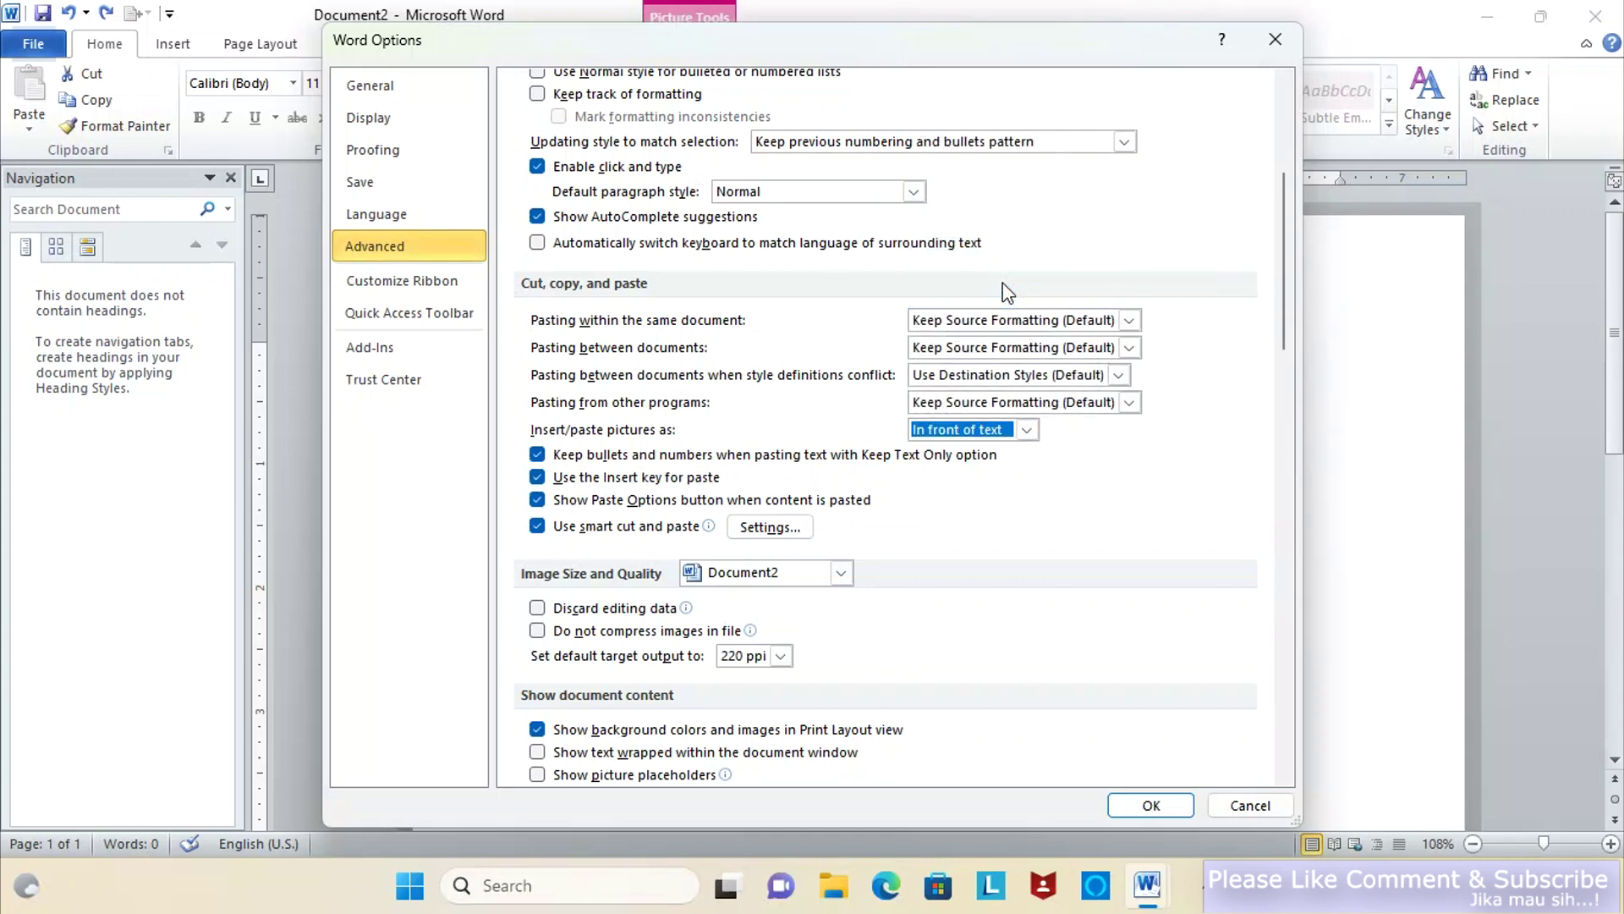
{"action": "left_click", "coordinate": [1130, 807]}
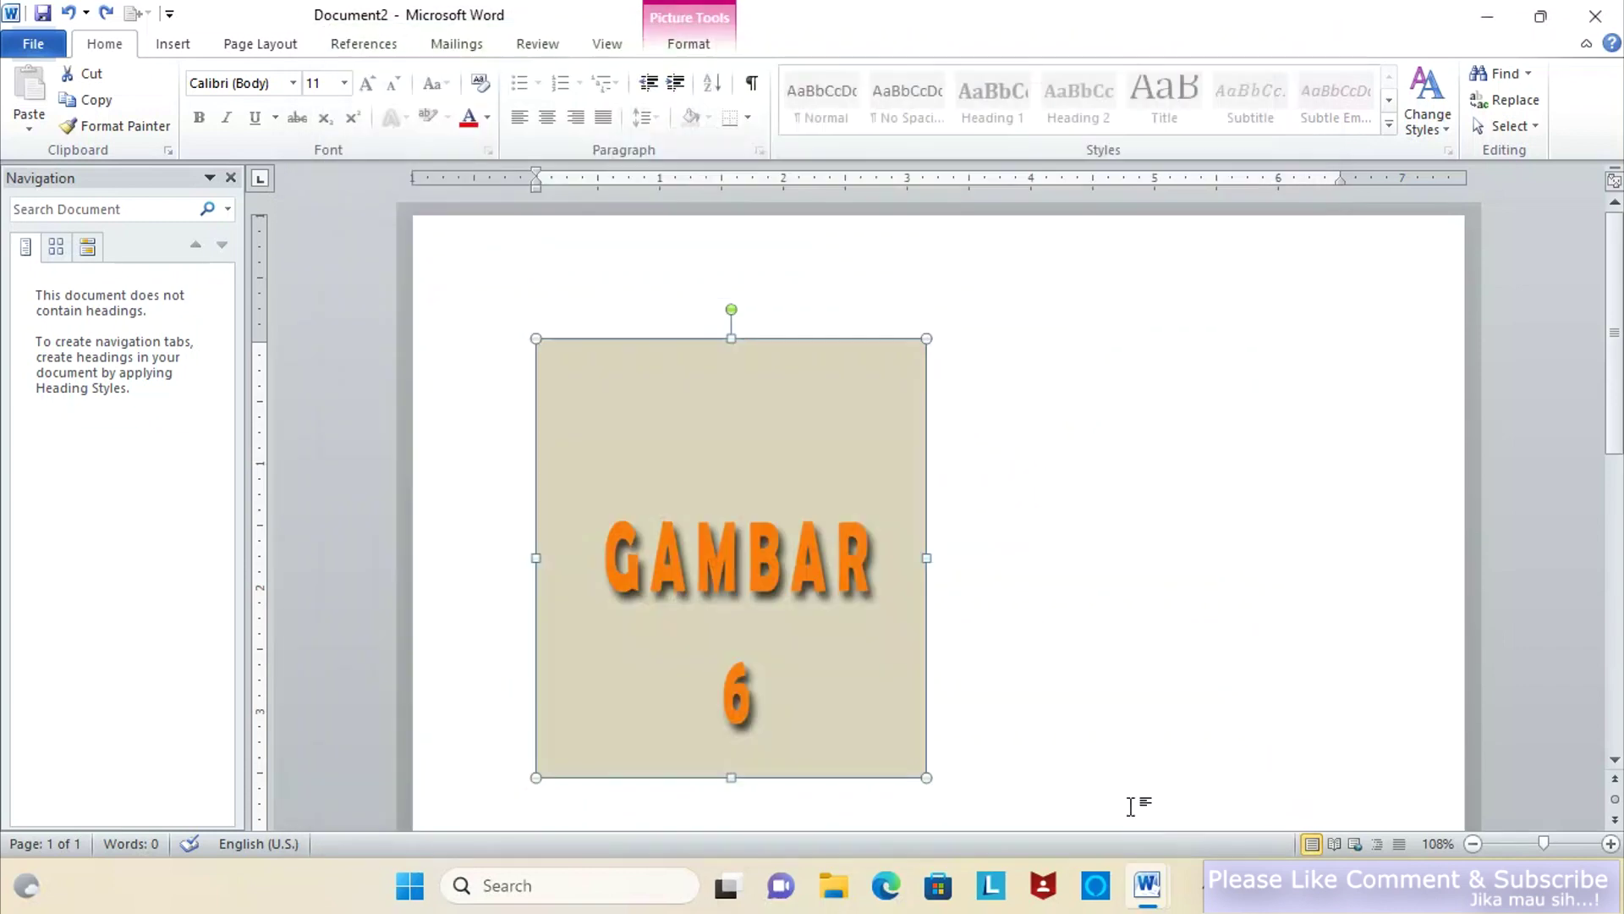
- Zoom to 93%, spread GAMBAR 6, 5, 4 and 3 across the page, then undo
{"action": "left_click_drag", "start_coordinate": [1544, 843], "coordinate": [1538, 845]}
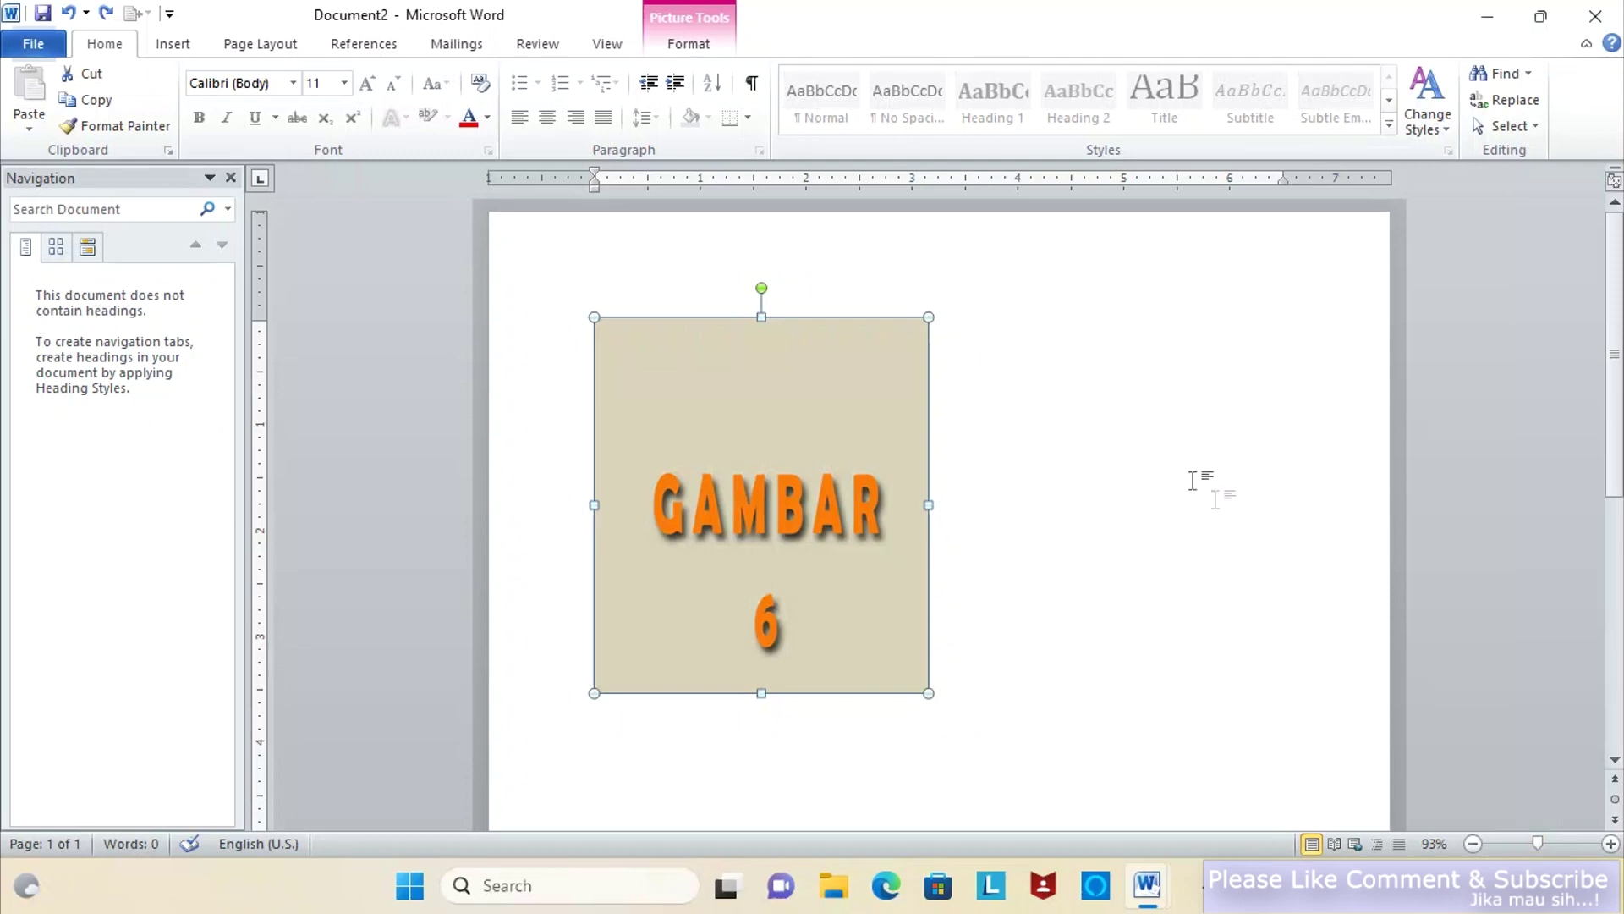
{"action": "left_click_drag", "start_coordinate": [623, 558], "coordinate": [1127, 549]}
{"action": "mouse_move", "coordinate": [660, 519]}
{"action": "left_mouse_down"}
{"action": "mouse_move", "coordinate": [536, 454]}
{"action": "mouse_move", "coordinate": [554, 455]}
{"action": "left_mouse_up"}
{"action": "left_click_drag", "start_coordinate": [817, 508], "coordinate": [895, 595]}
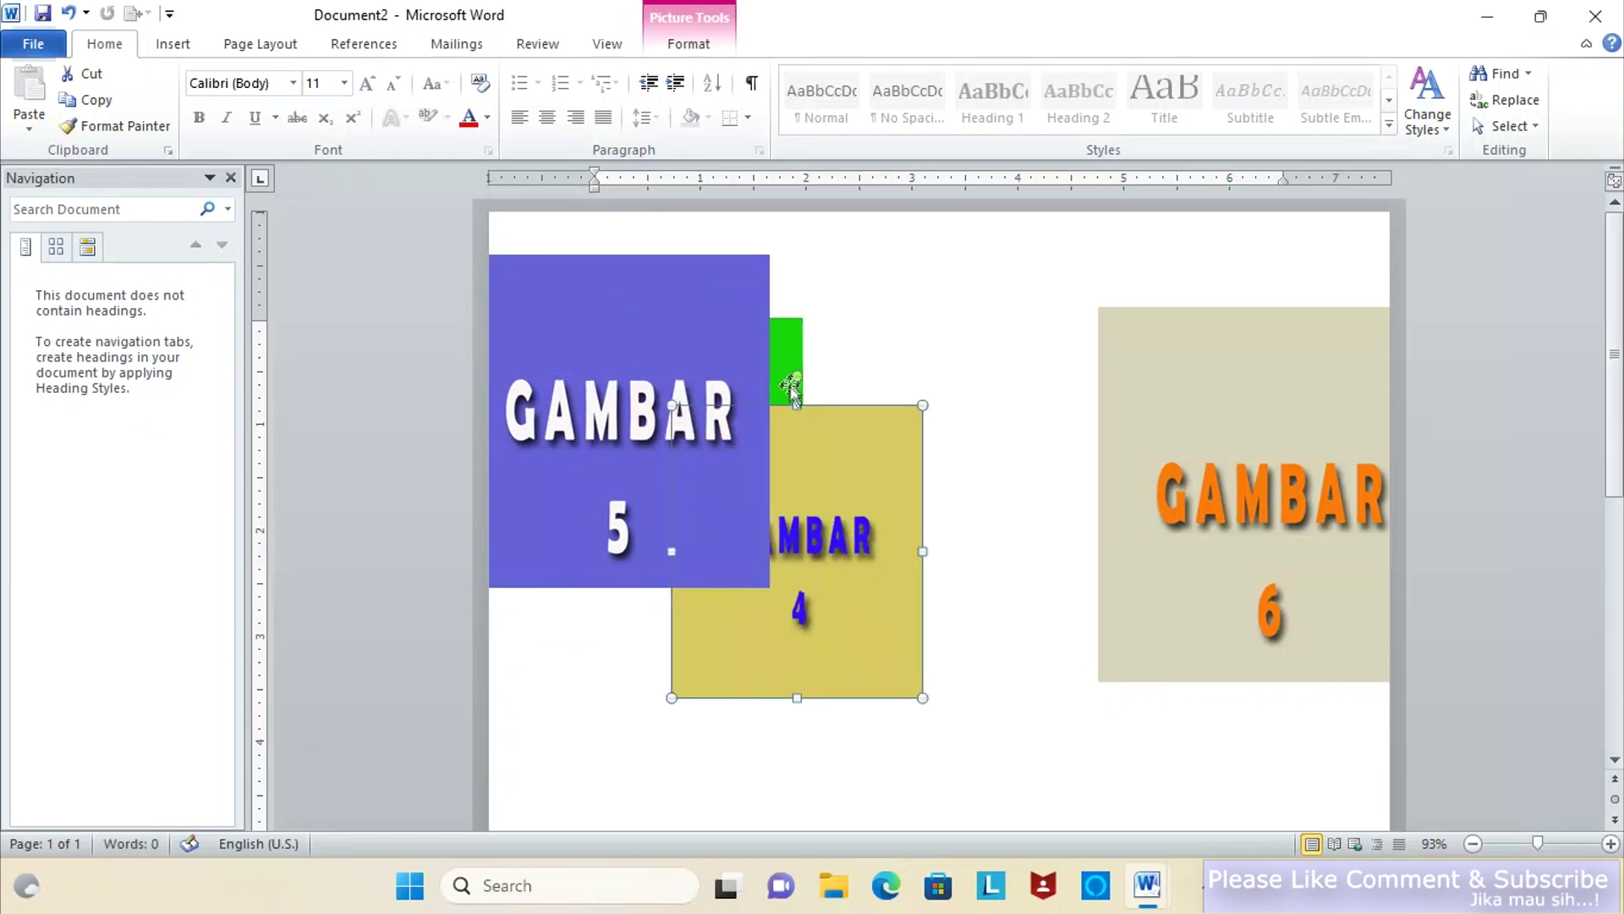
{"action": "double_click", "coordinate": [787, 381]}
{"action": "left_click_drag", "start_coordinate": [796, 369], "coordinate": [951, 266]}
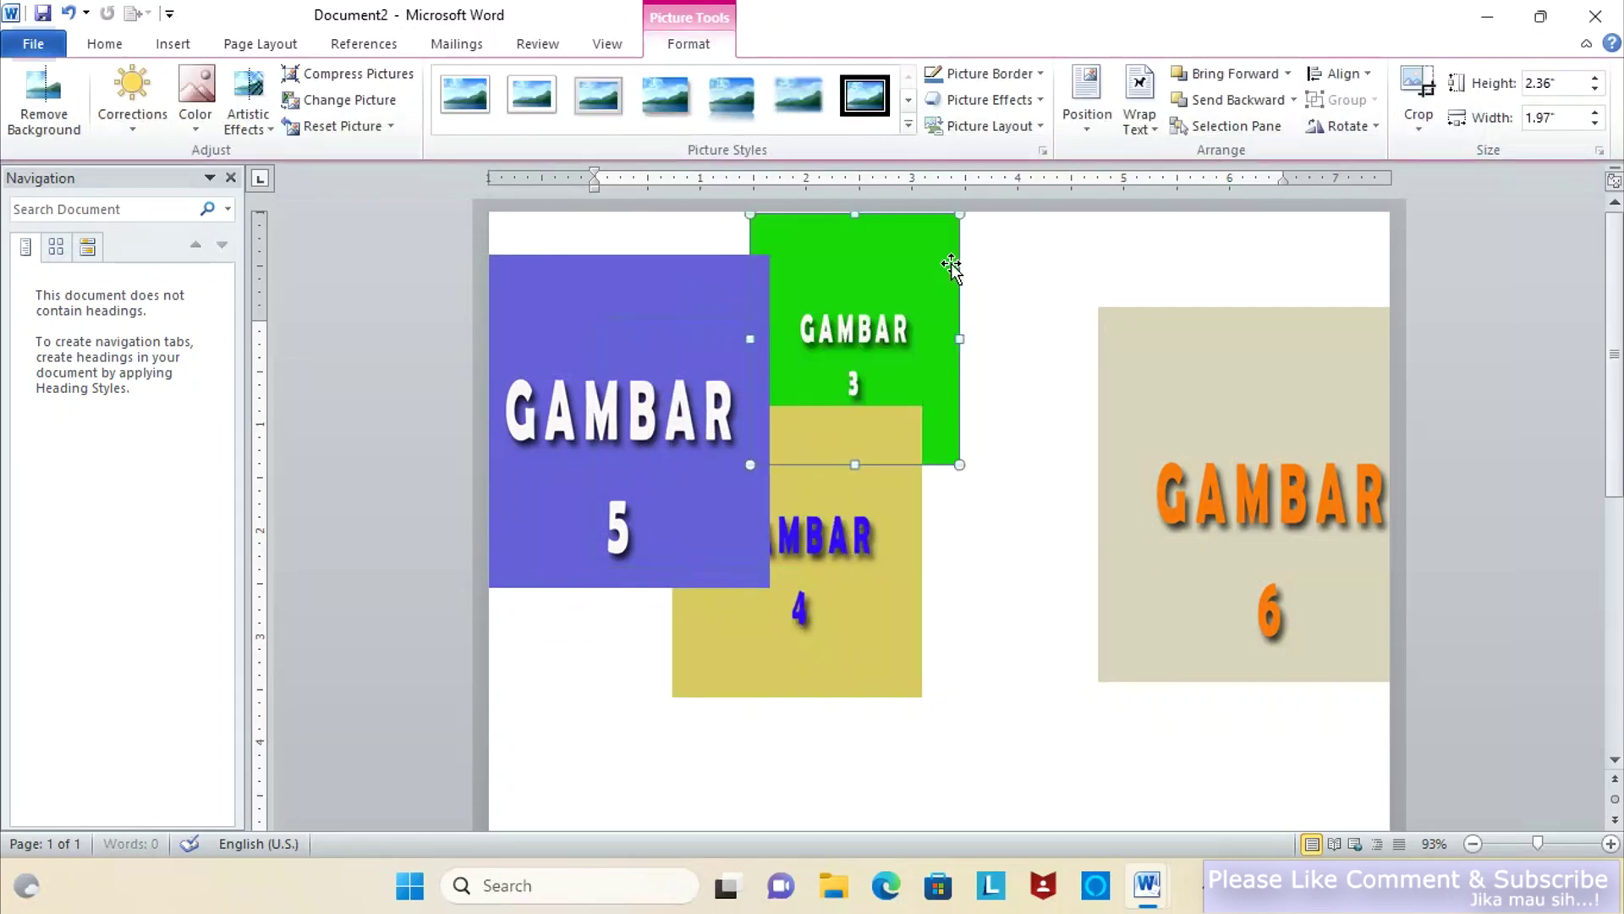
{"action": "key", "text": "ctrl+z"}
{"action": "key", "text": "ctrl+z"}
{"action": "key", "text": "ctrl+z"}
{"action": "key", "text": "ctrl+z"}
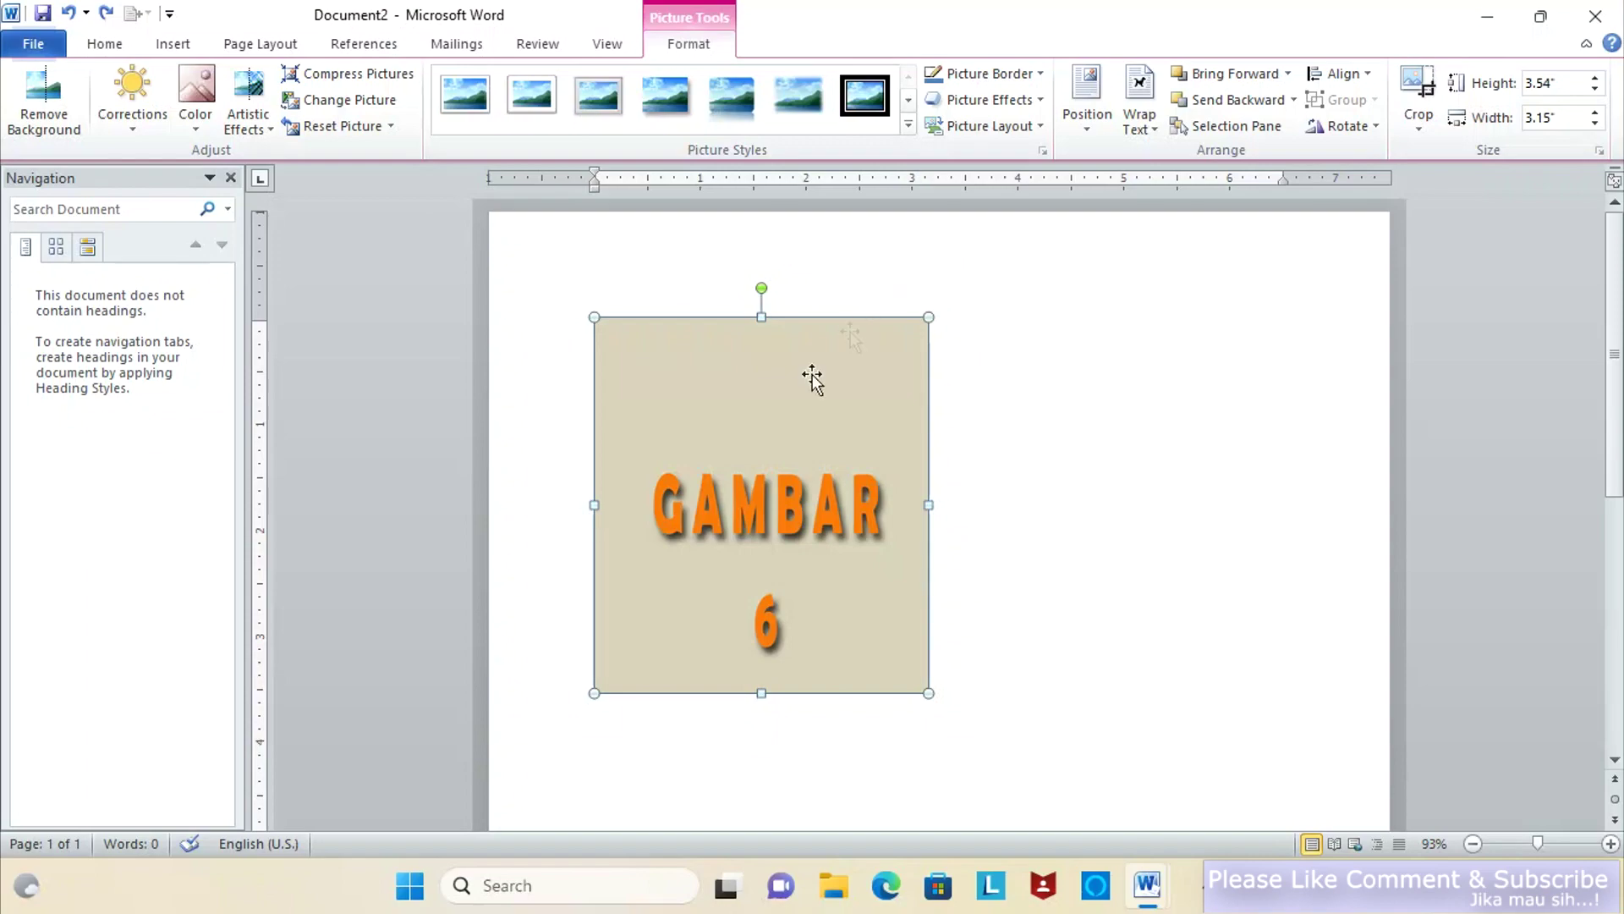
- Reposition GAMBAR 6 and GAMBAR 1, select all six pictures at 69% zoom, then deselect and undo
{"action": "left_click_drag", "start_coordinate": [779, 438], "coordinate": [1026, 359]}
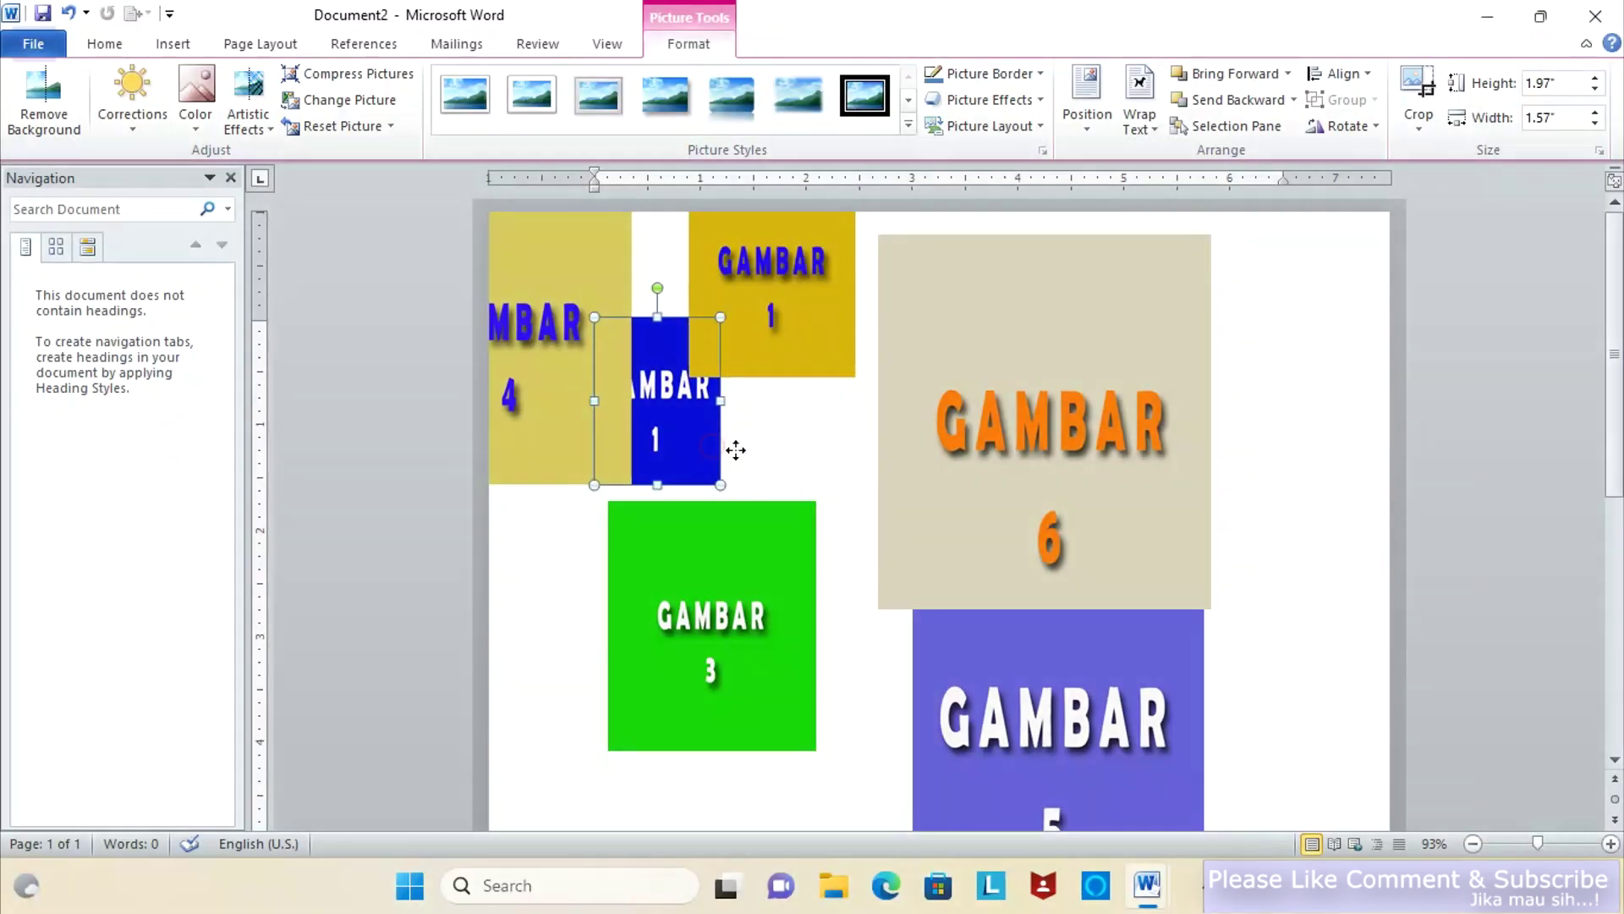
{"action": "left_click_drag", "start_coordinate": [710, 448], "coordinate": [802, 476]}
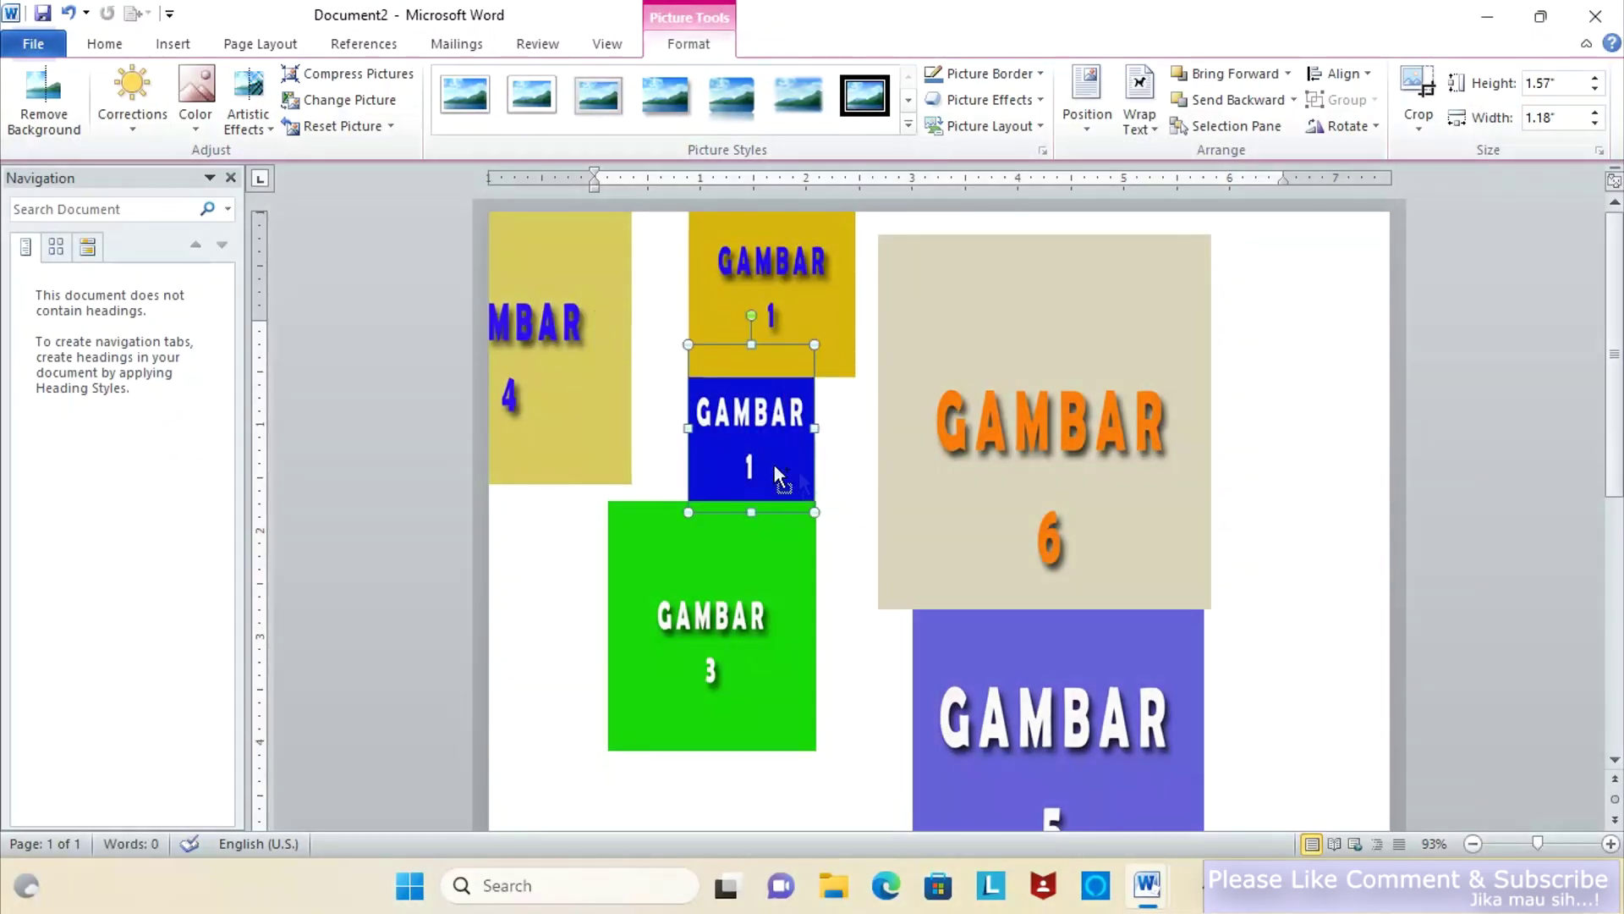
{"action": "left_click", "coordinate": [563, 416], "text": "shift"}
{"action": "left_click", "coordinate": [828, 286], "text": "shift"}
{"action": "left_click", "coordinate": [696, 670], "text": "shift"}
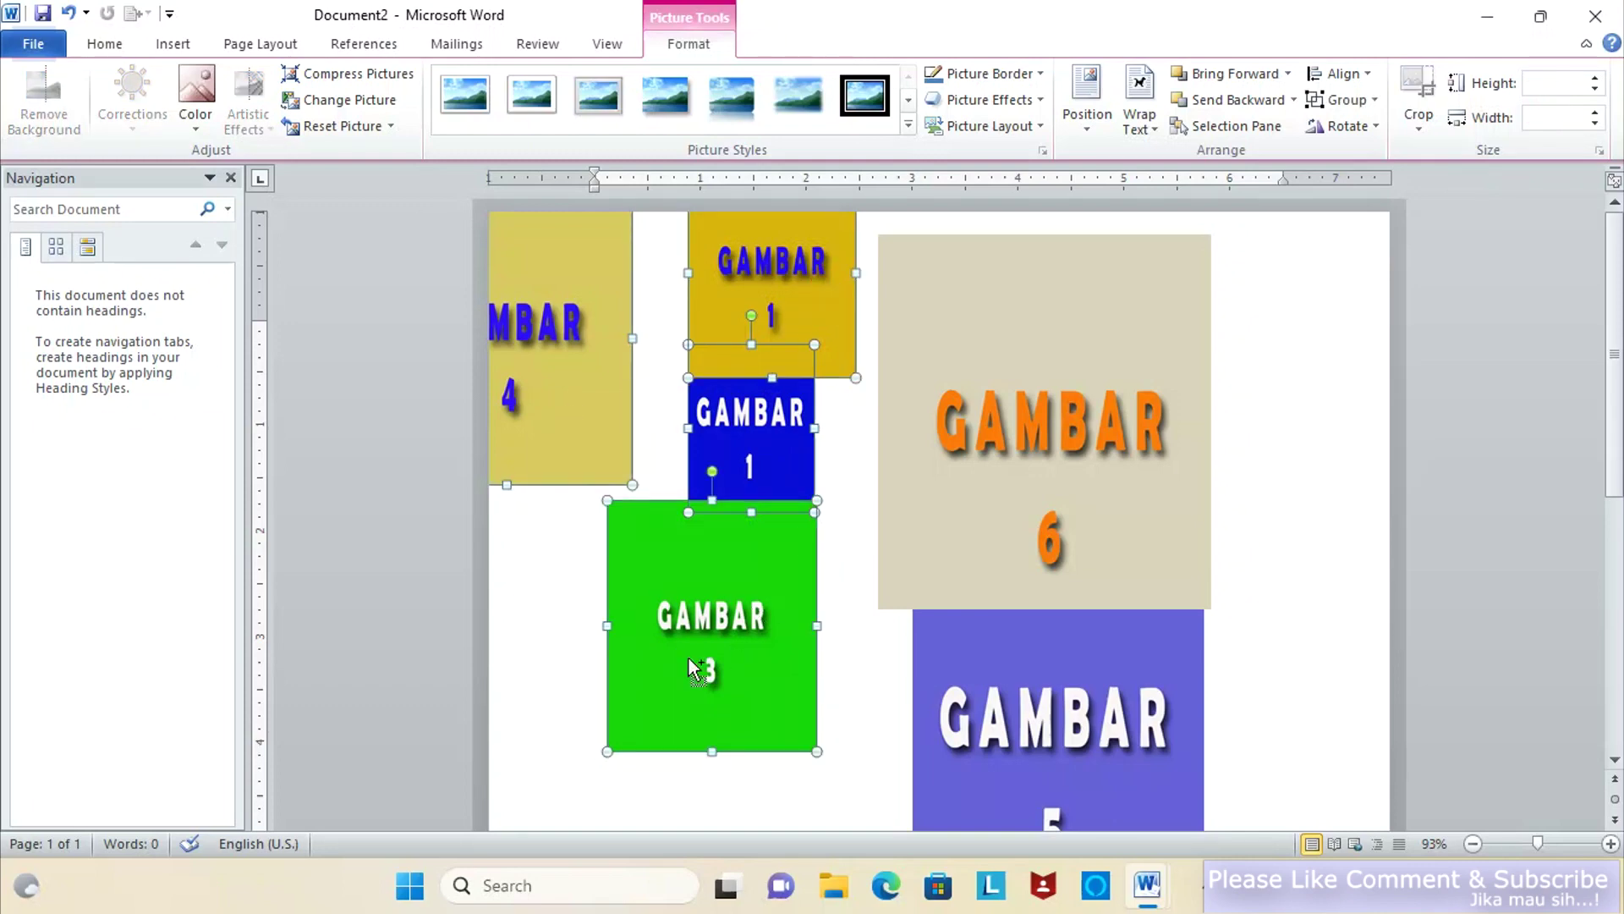
{"action": "left_click", "coordinate": [1026, 717], "text": "shift"}
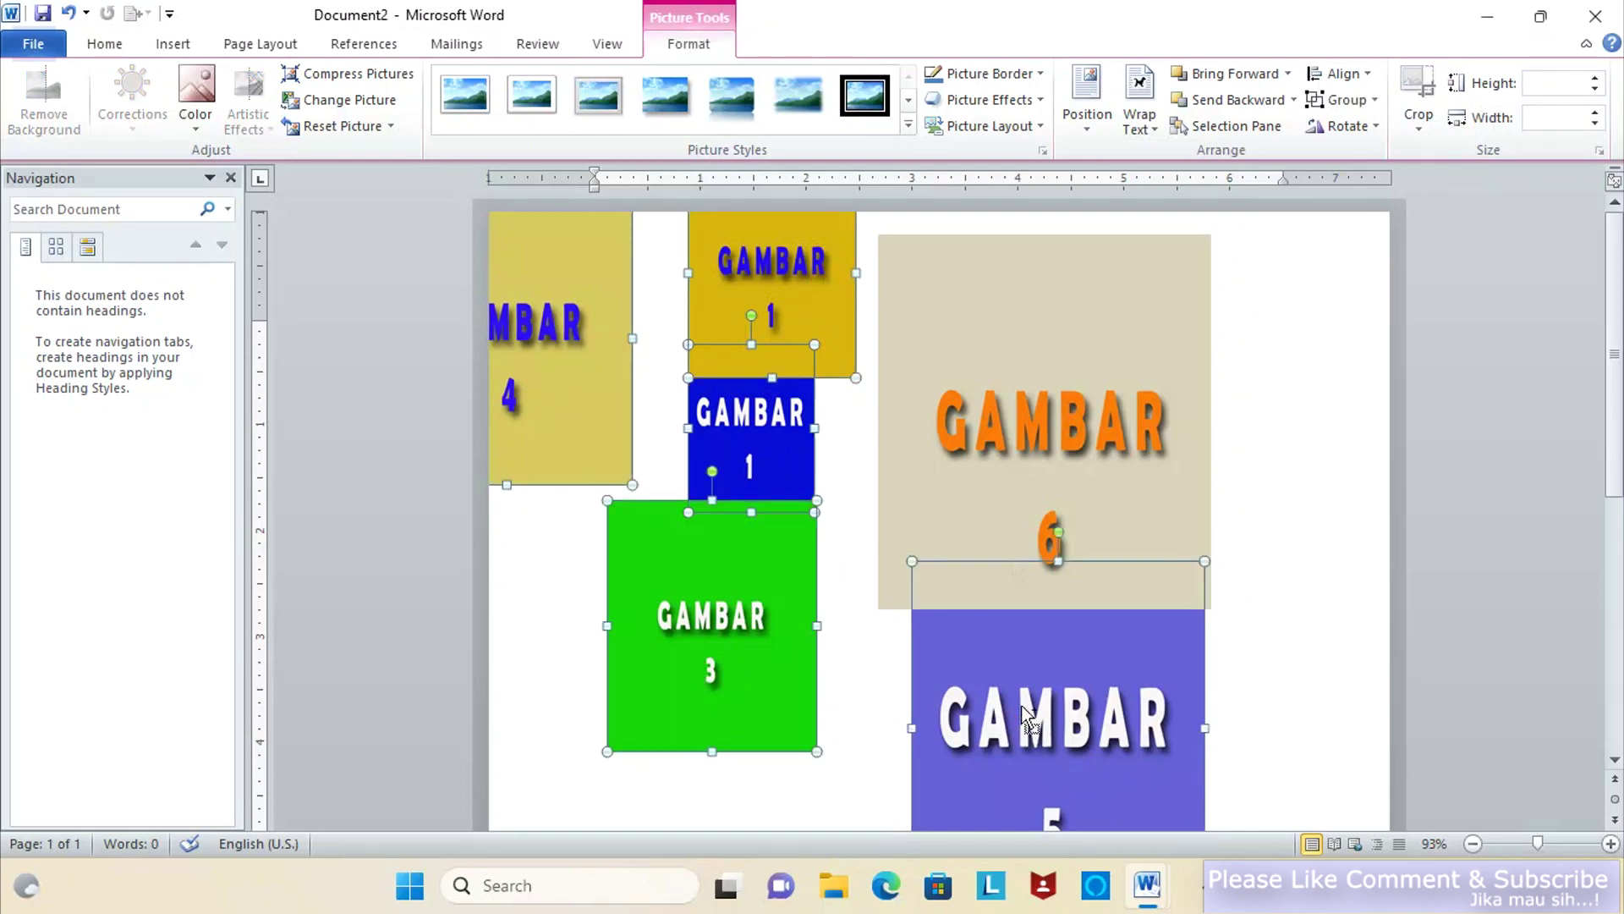
{"action": "left_click", "coordinate": [1001, 484], "text": "shift"}
{"action": "left_click_drag", "start_coordinate": [1548, 844], "coordinate": [1525, 844]}
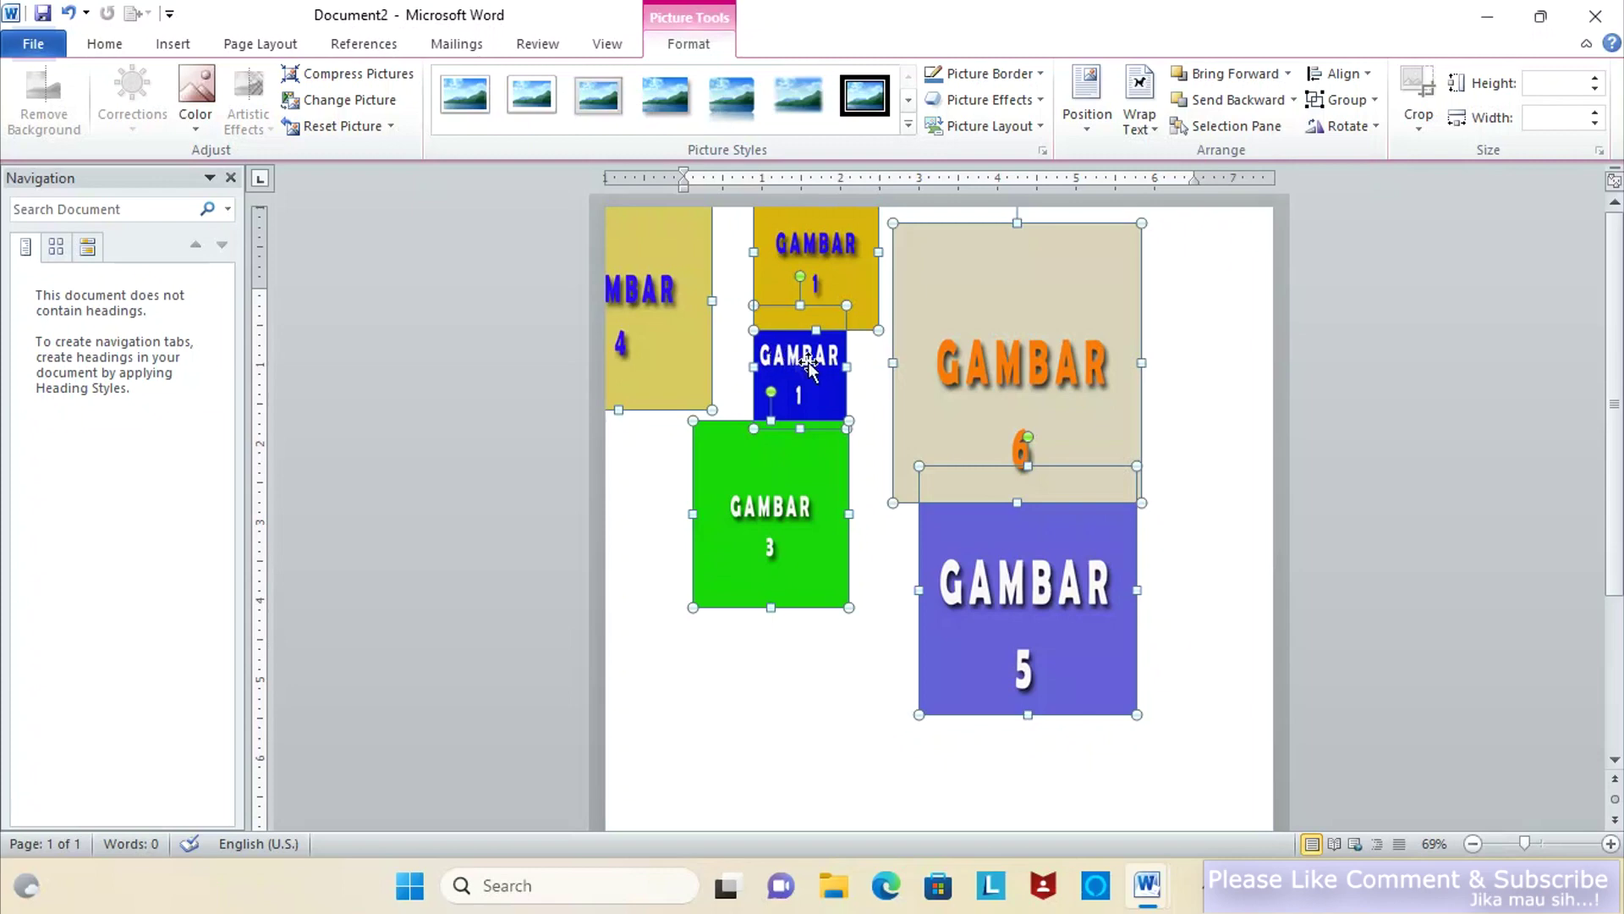
{"action": "left_click", "coordinate": [1197, 401]}
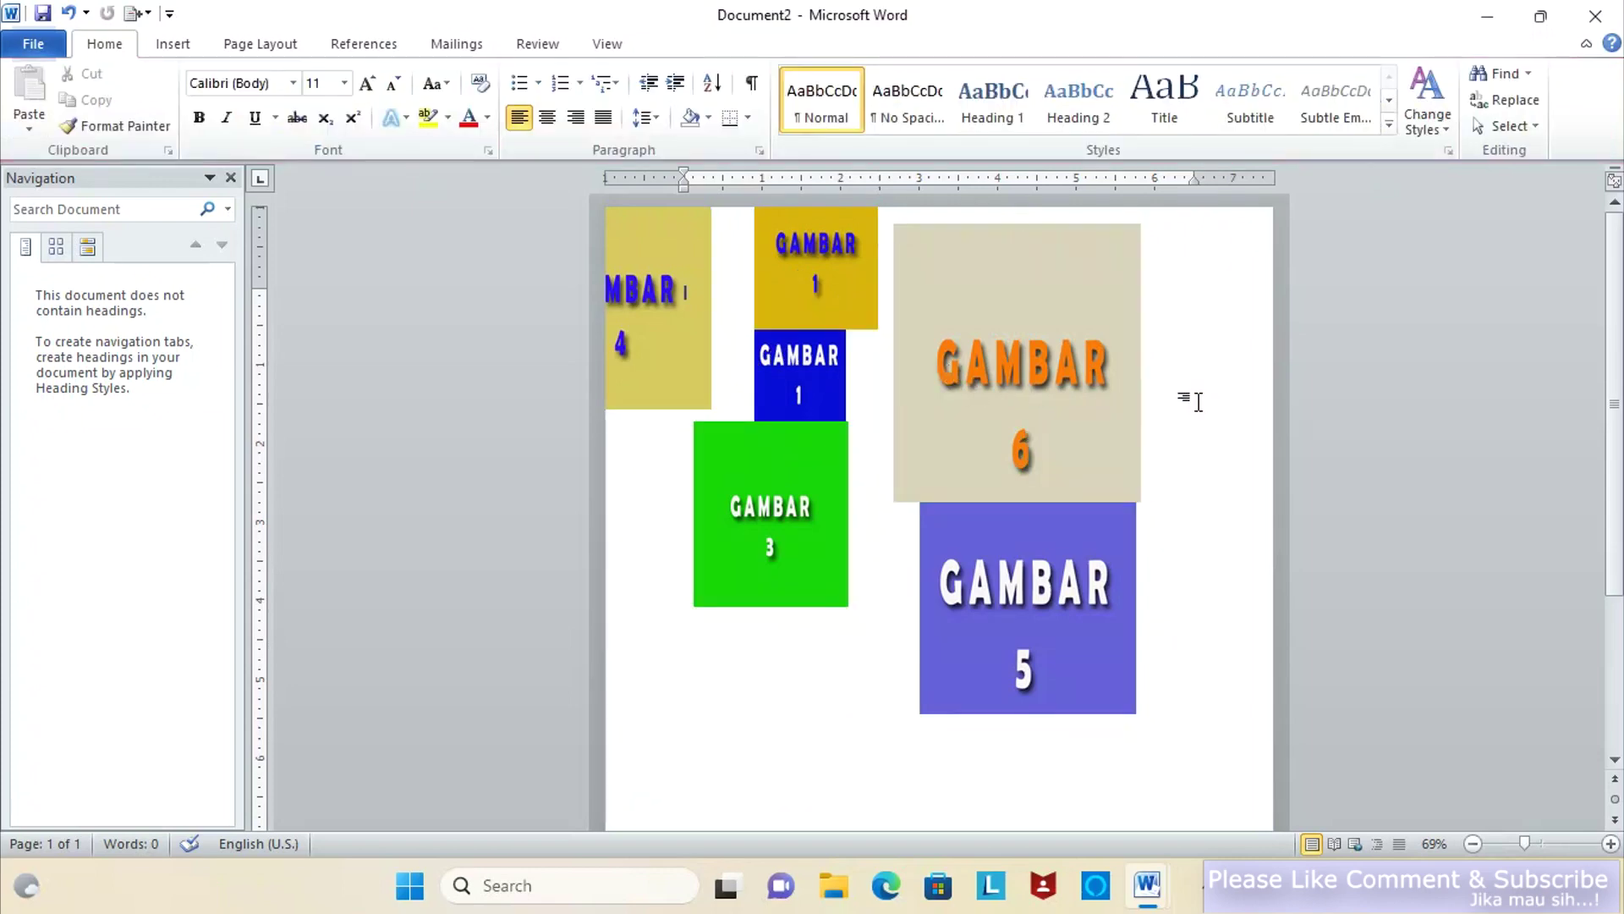
{"action": "key", "text": "ctrl+z"}
{"action": "key", "text": "ctrl+z"}
{"action": "key", "text": "ctrl+z"}
{"action": "key", "text": "ctrl+z"}
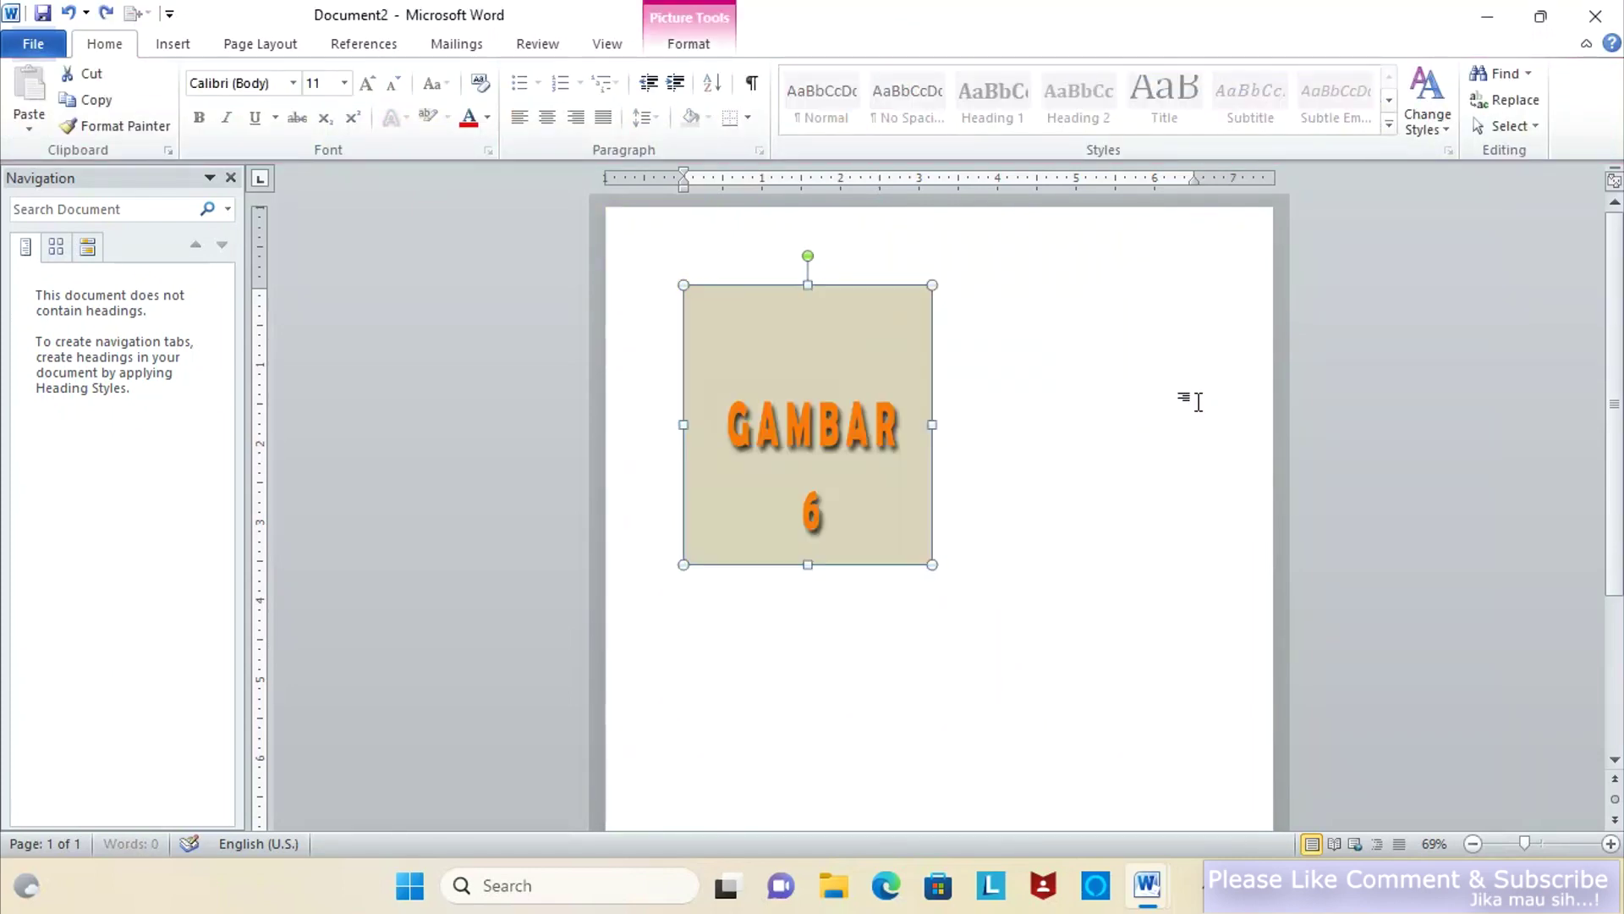
- Open the Selection and Visibility pane from Picture Tools Format and select Picture 1
{"action": "left_click", "coordinate": [699, 52]}
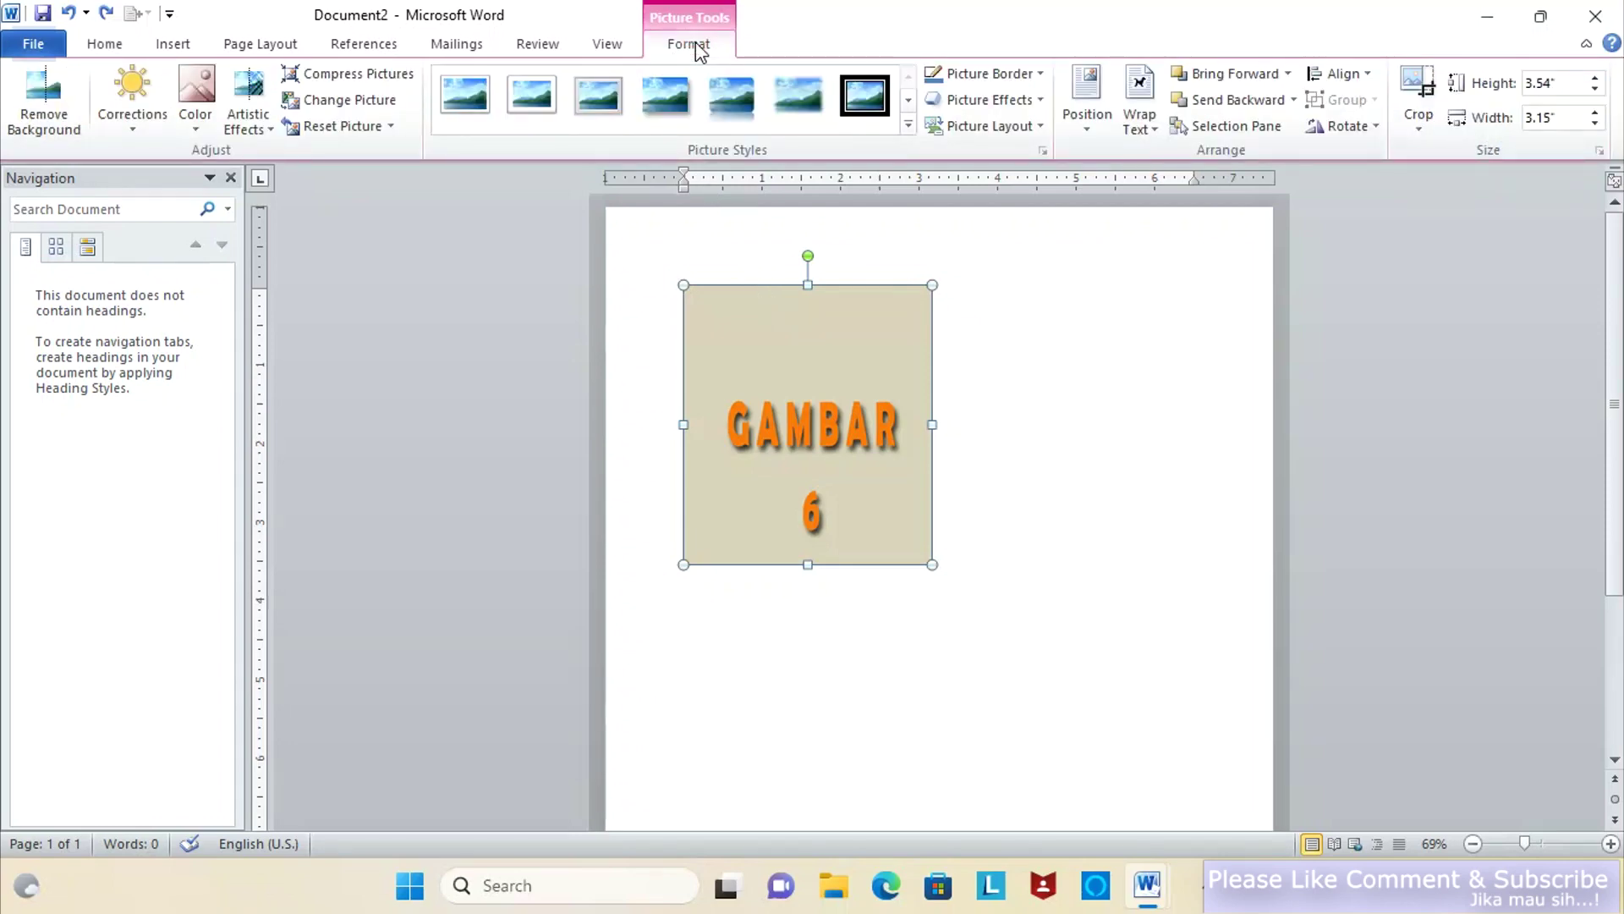
{"action": "left_click", "coordinate": [1254, 136]}
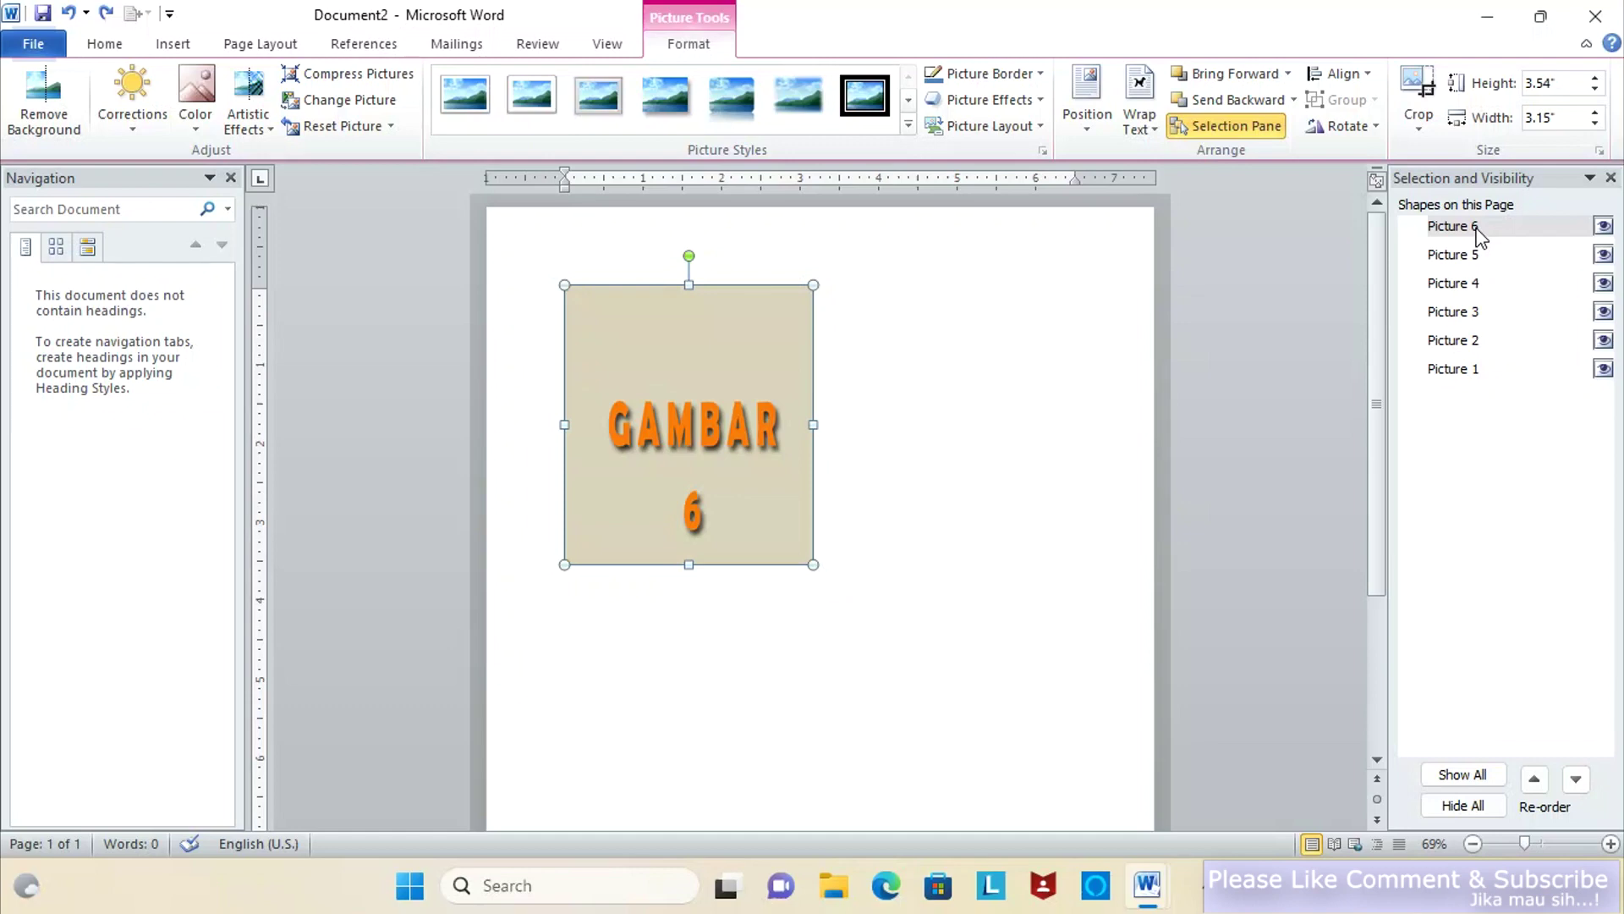
{"action": "left_click", "coordinate": [1473, 371]}
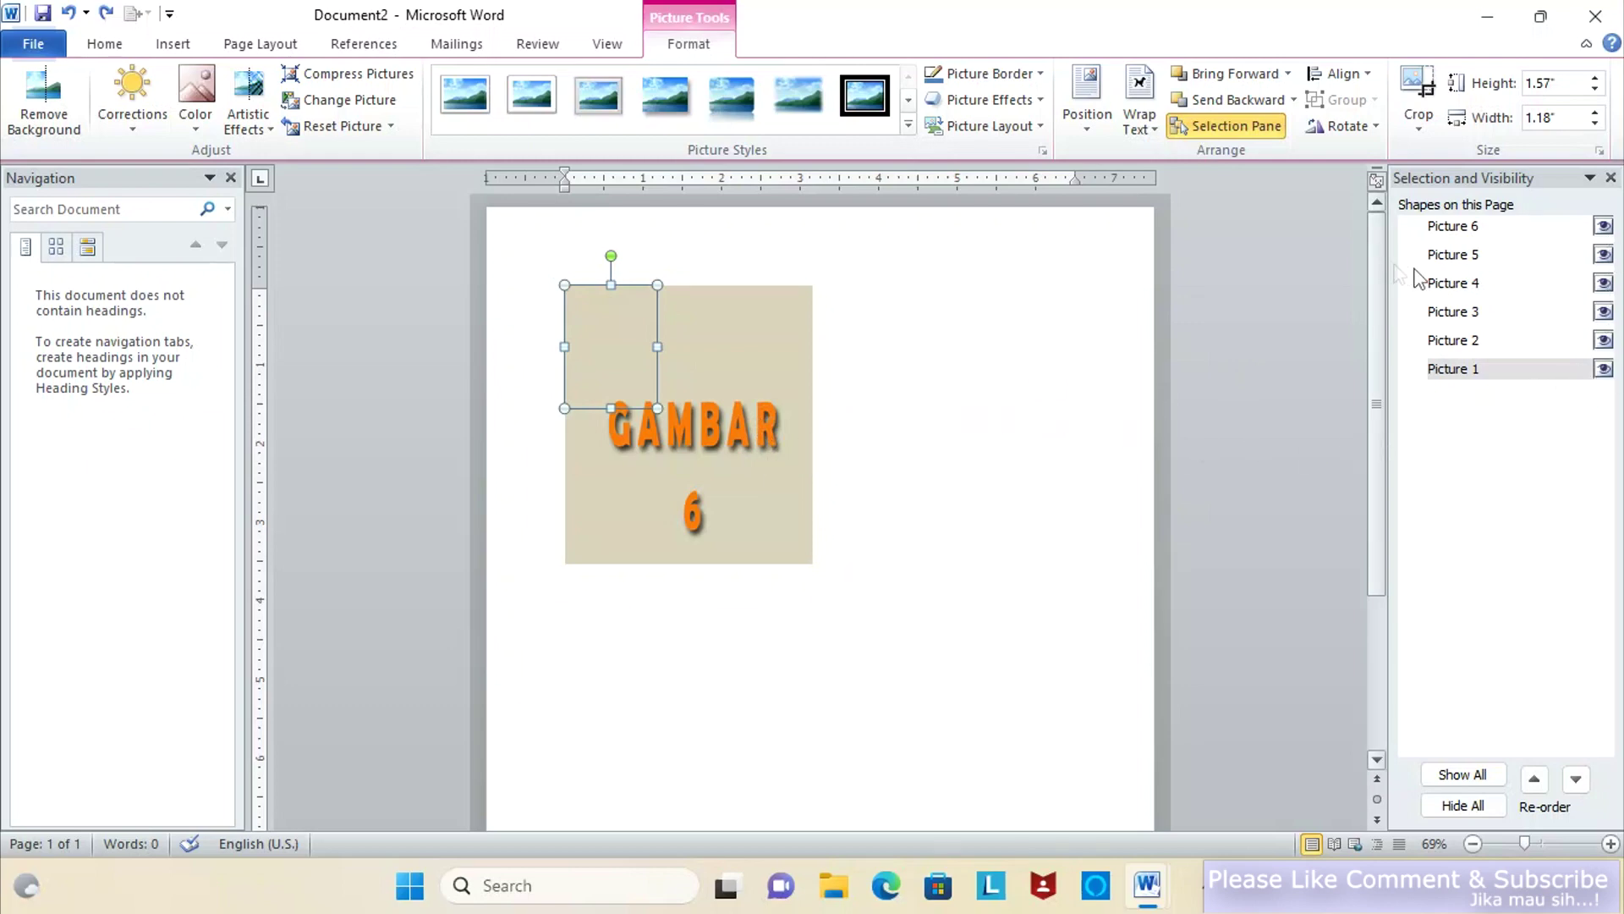
- Select Pictures 2, 3 and then 6, bringing up the Wrap Text choices for Picture 6
{"action": "left_click", "coordinate": [1144, 127]}
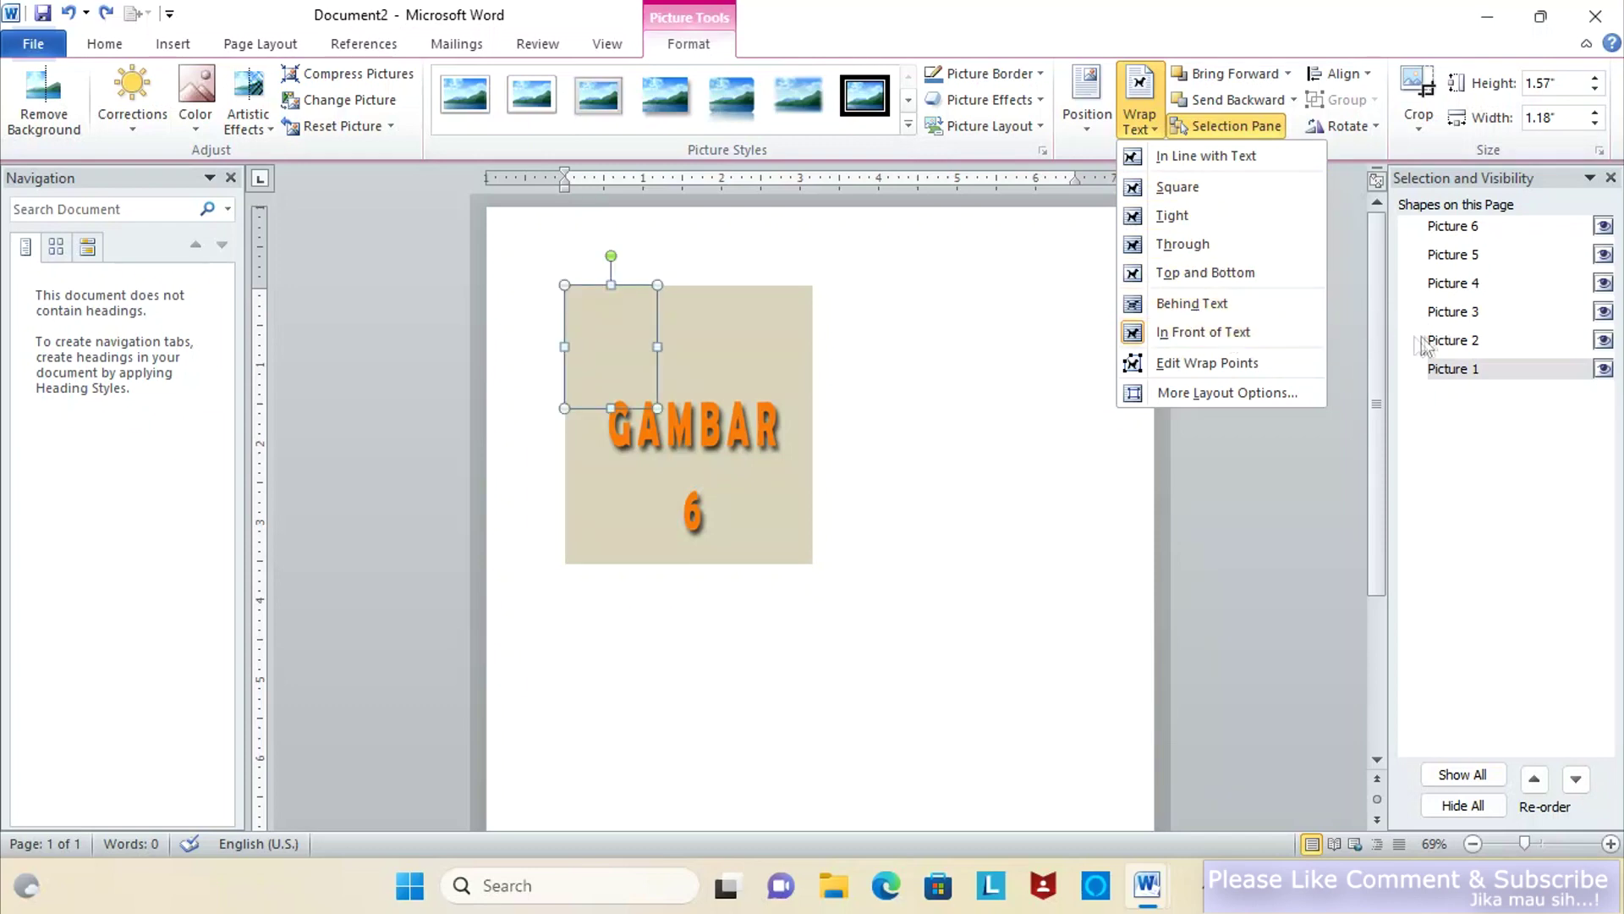
{"action": "left_click", "coordinate": [1453, 340]}
{"action": "left_click", "coordinate": [1139, 110]}
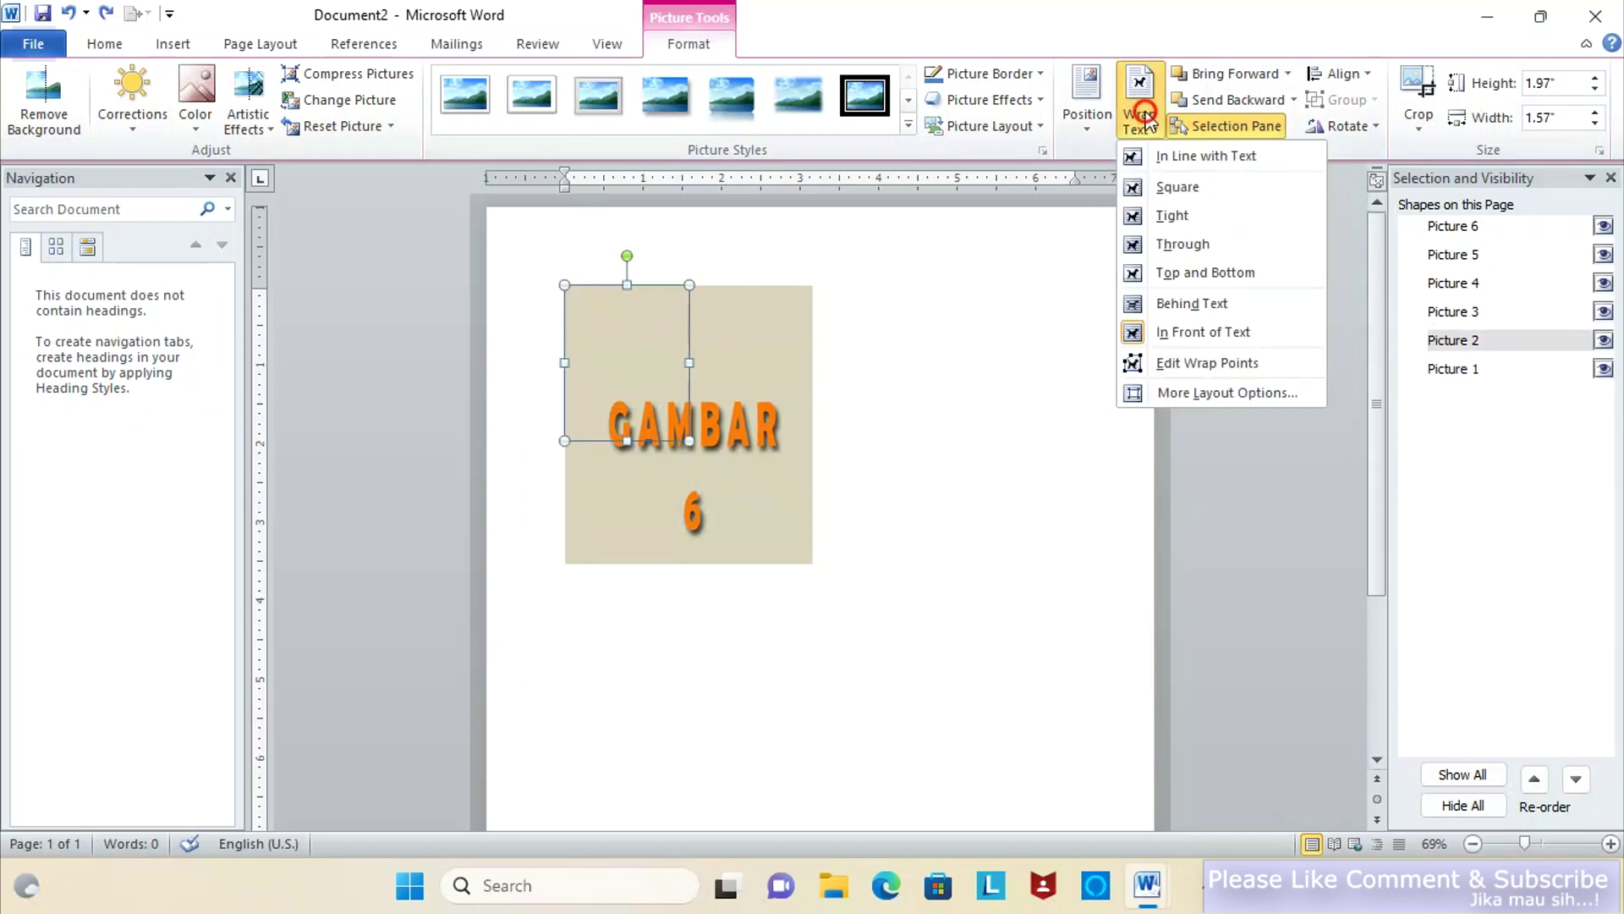
{"action": "left_click", "coordinate": [1454, 312]}
{"action": "left_click", "coordinate": [1140, 110]}
{"action": "left_click", "coordinate": [1201, 331]}
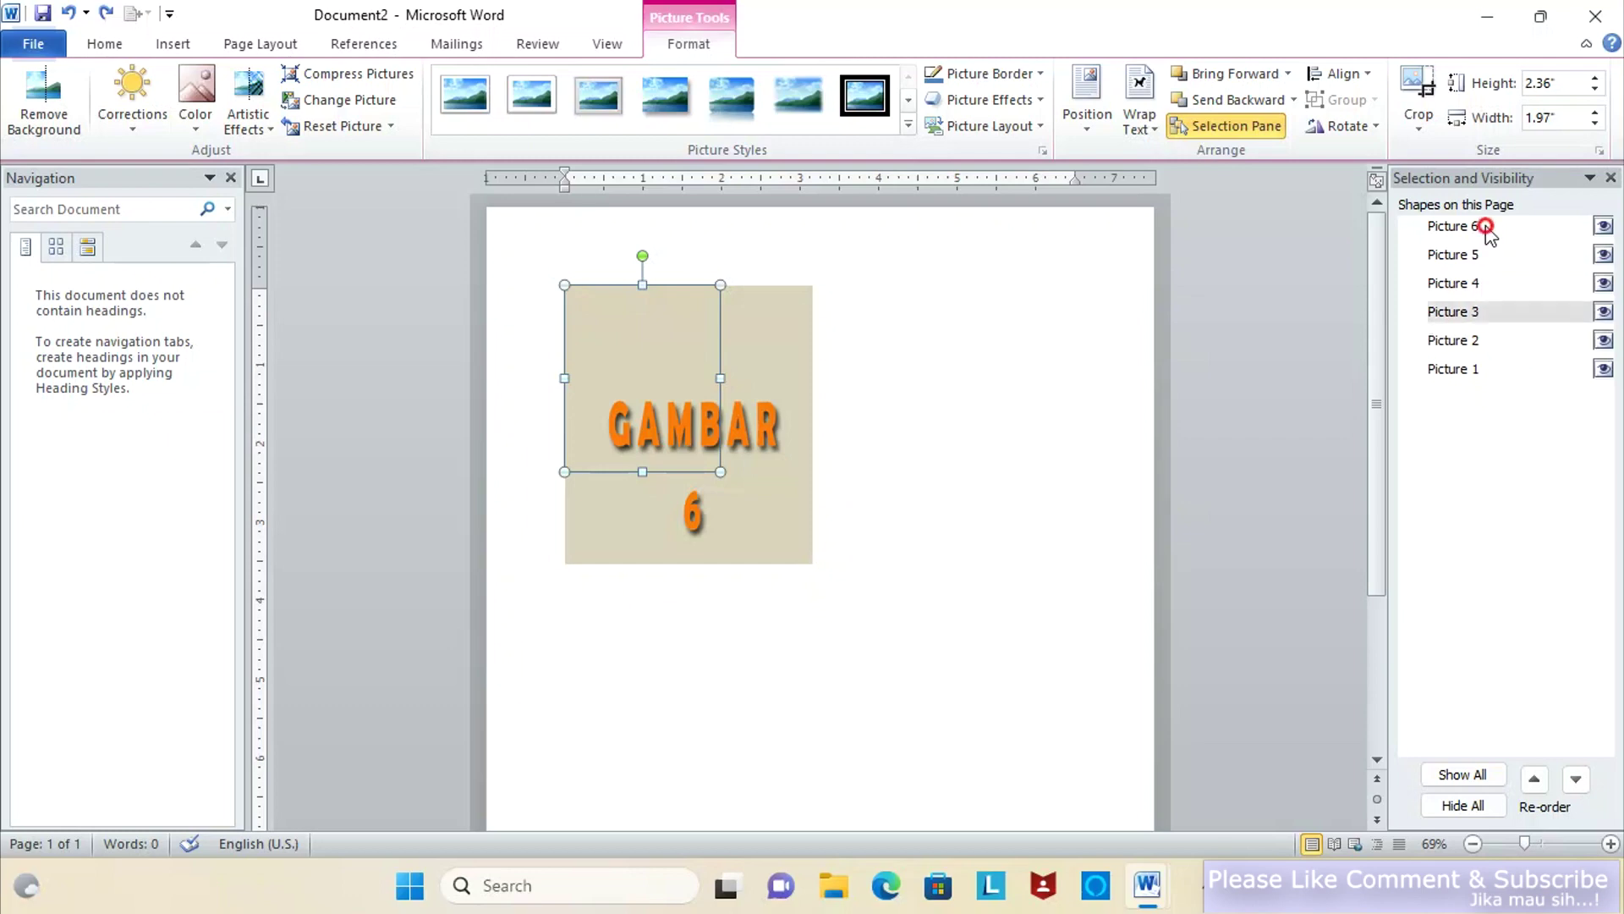
{"action": "left_click", "coordinate": [1455, 226]}
{"action": "left_click", "coordinate": [1138, 118]}
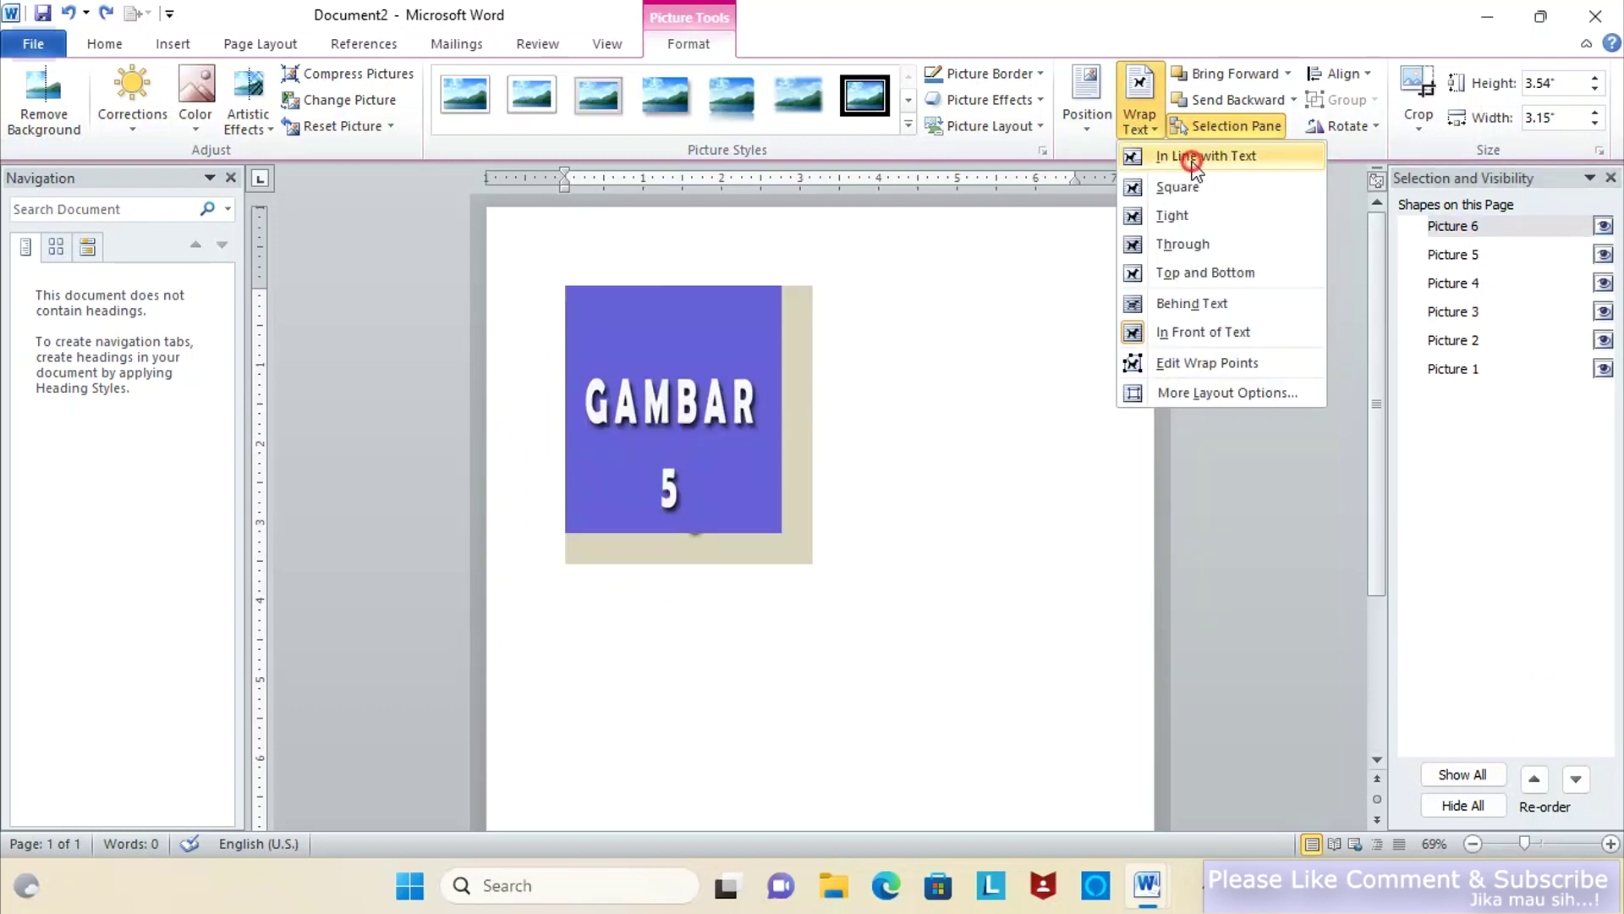
- Set Picture 6 In Line with Text, revert it, and reselect Picture 6 in the Selection Pane
{"action": "left_click", "coordinate": [1201, 156]}
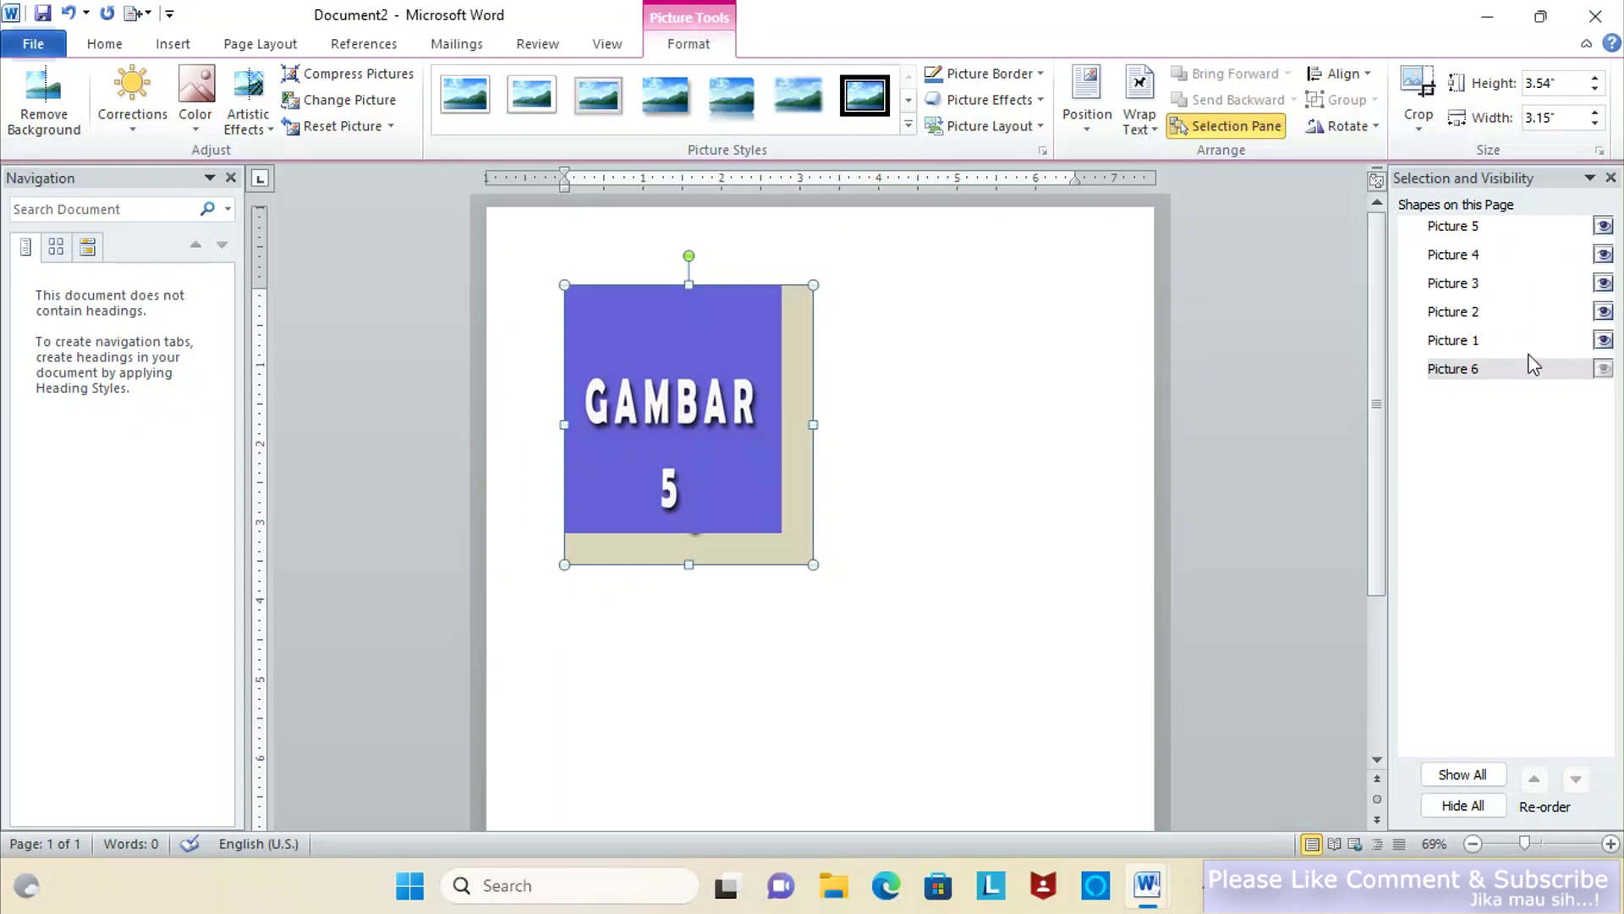
{"action": "left_click", "coordinate": [1136, 129]}
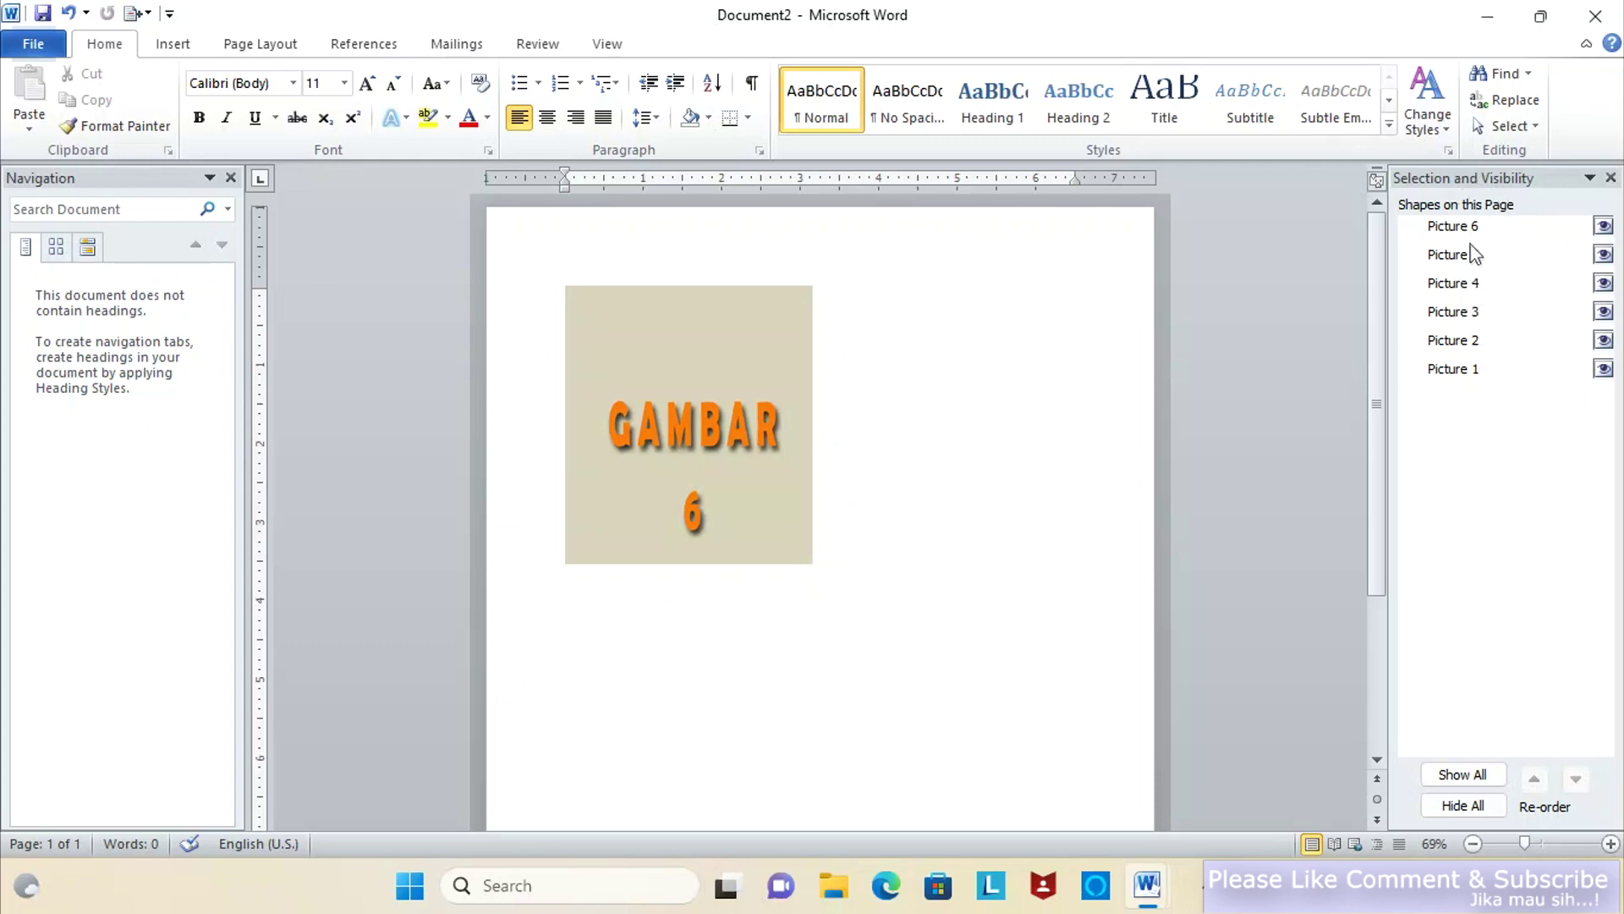
{"action": "left_click", "coordinate": [1455, 227]}
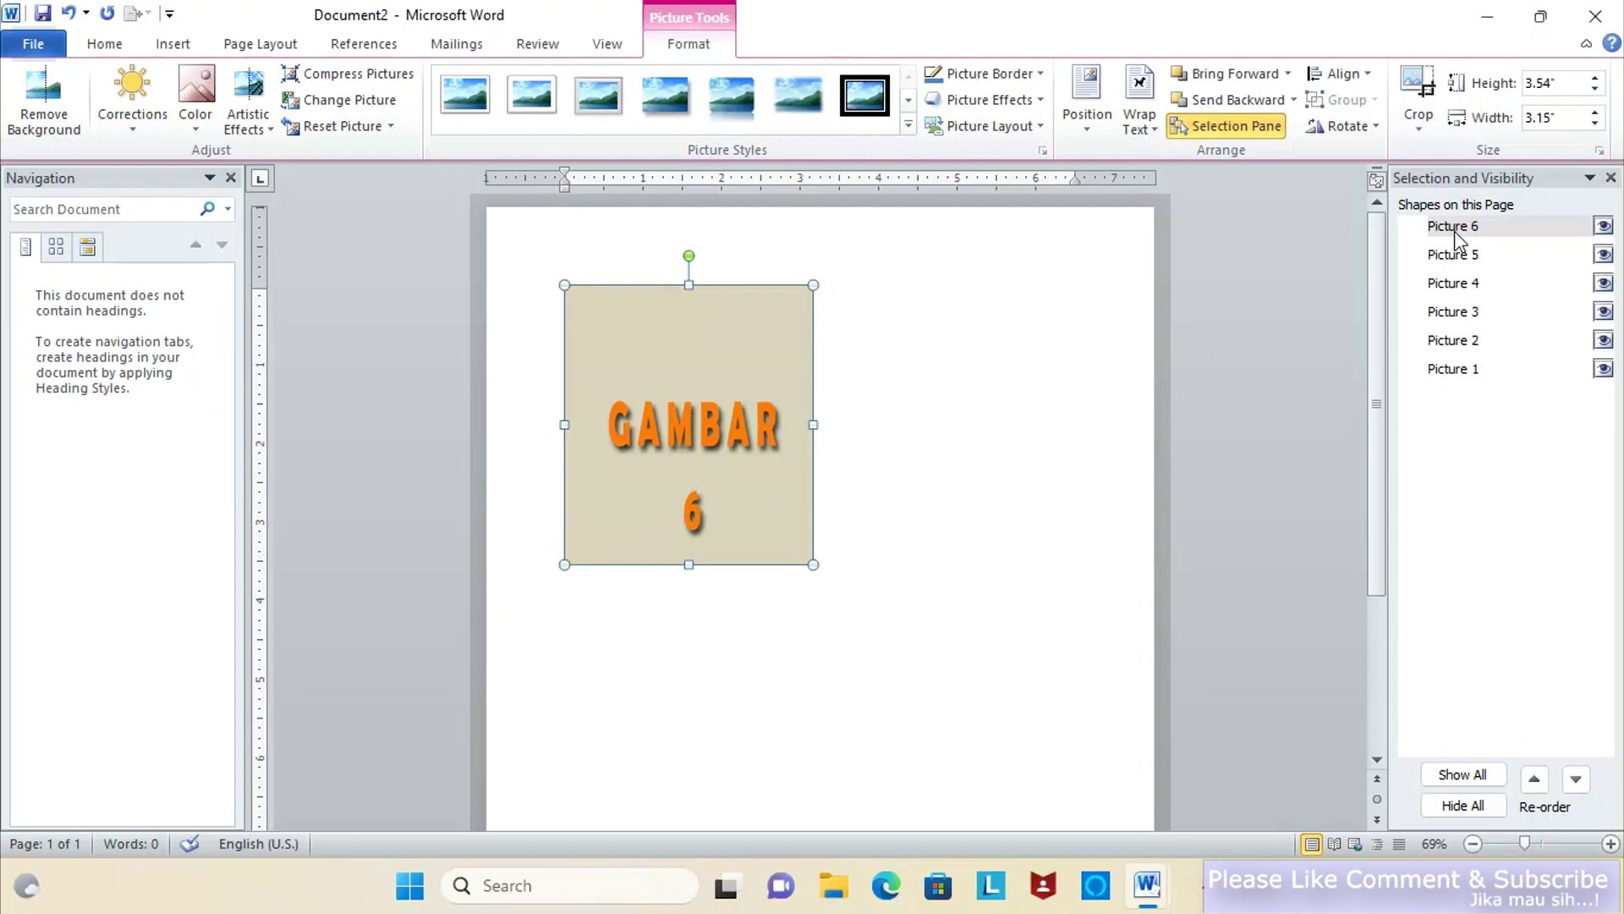
- Add Pictures 5, 4, 3, 2 and 1 to the Picture 6 selection in the Selection Pane
{"action": "left_click", "coordinate": [1456, 259], "text": "ctrl"}
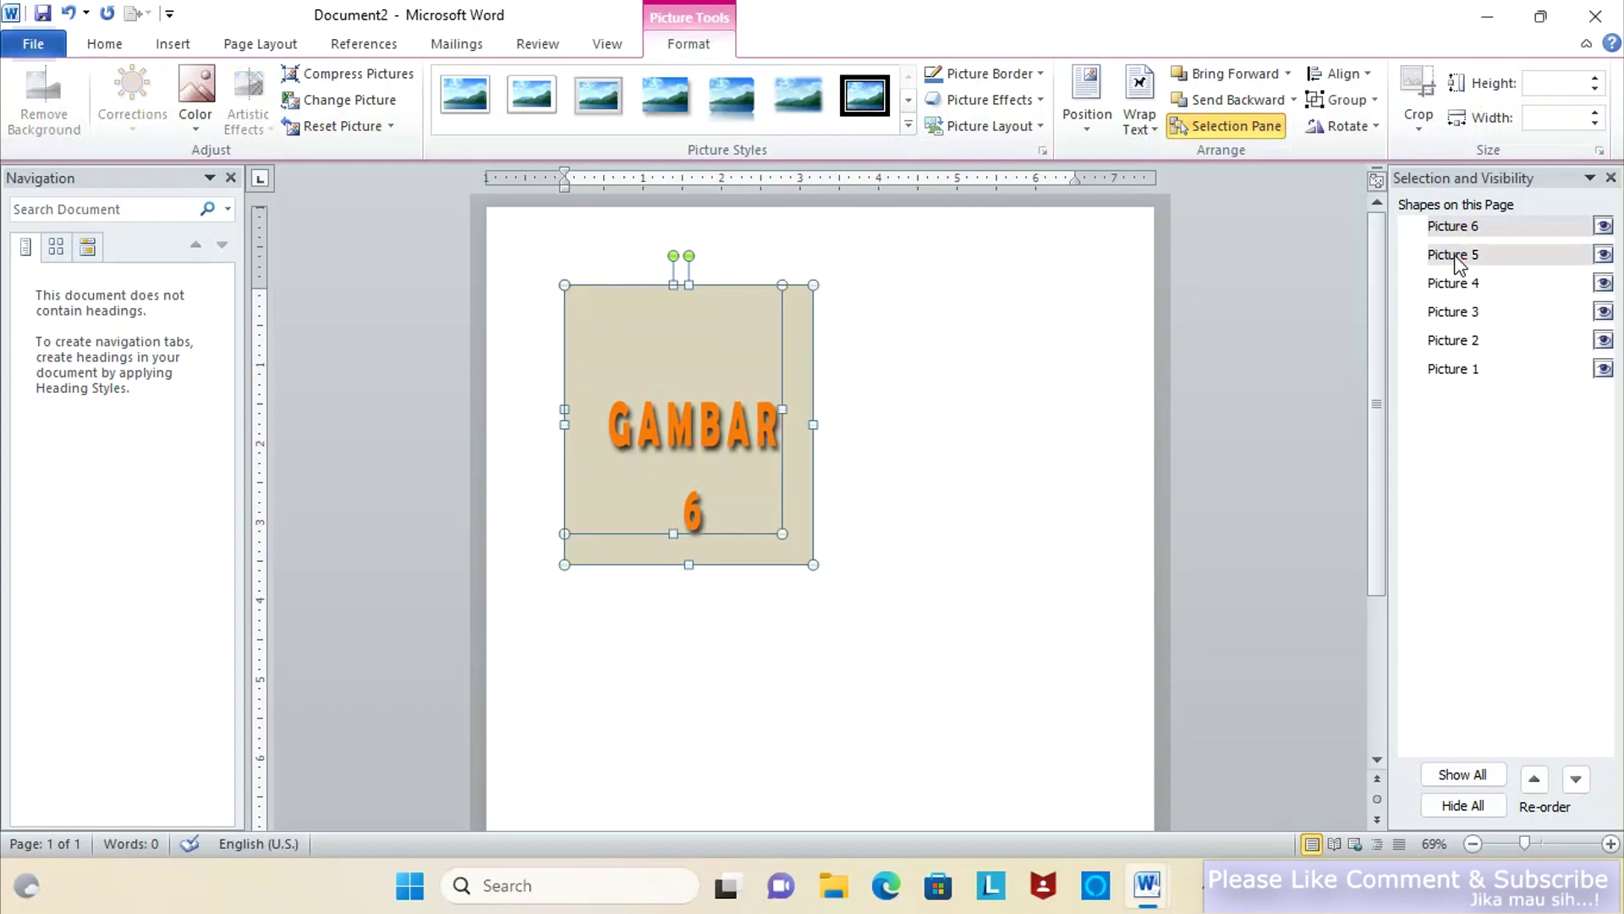
{"action": "left_click", "coordinate": [1456, 286], "text": "ctrl"}
{"action": "left_click", "coordinate": [1455, 313], "text": "ctrl"}
{"action": "left_click", "coordinate": [1454, 342], "text": "ctrl"}
{"action": "left_click", "coordinate": [1452, 372], "text": "ctrl"}
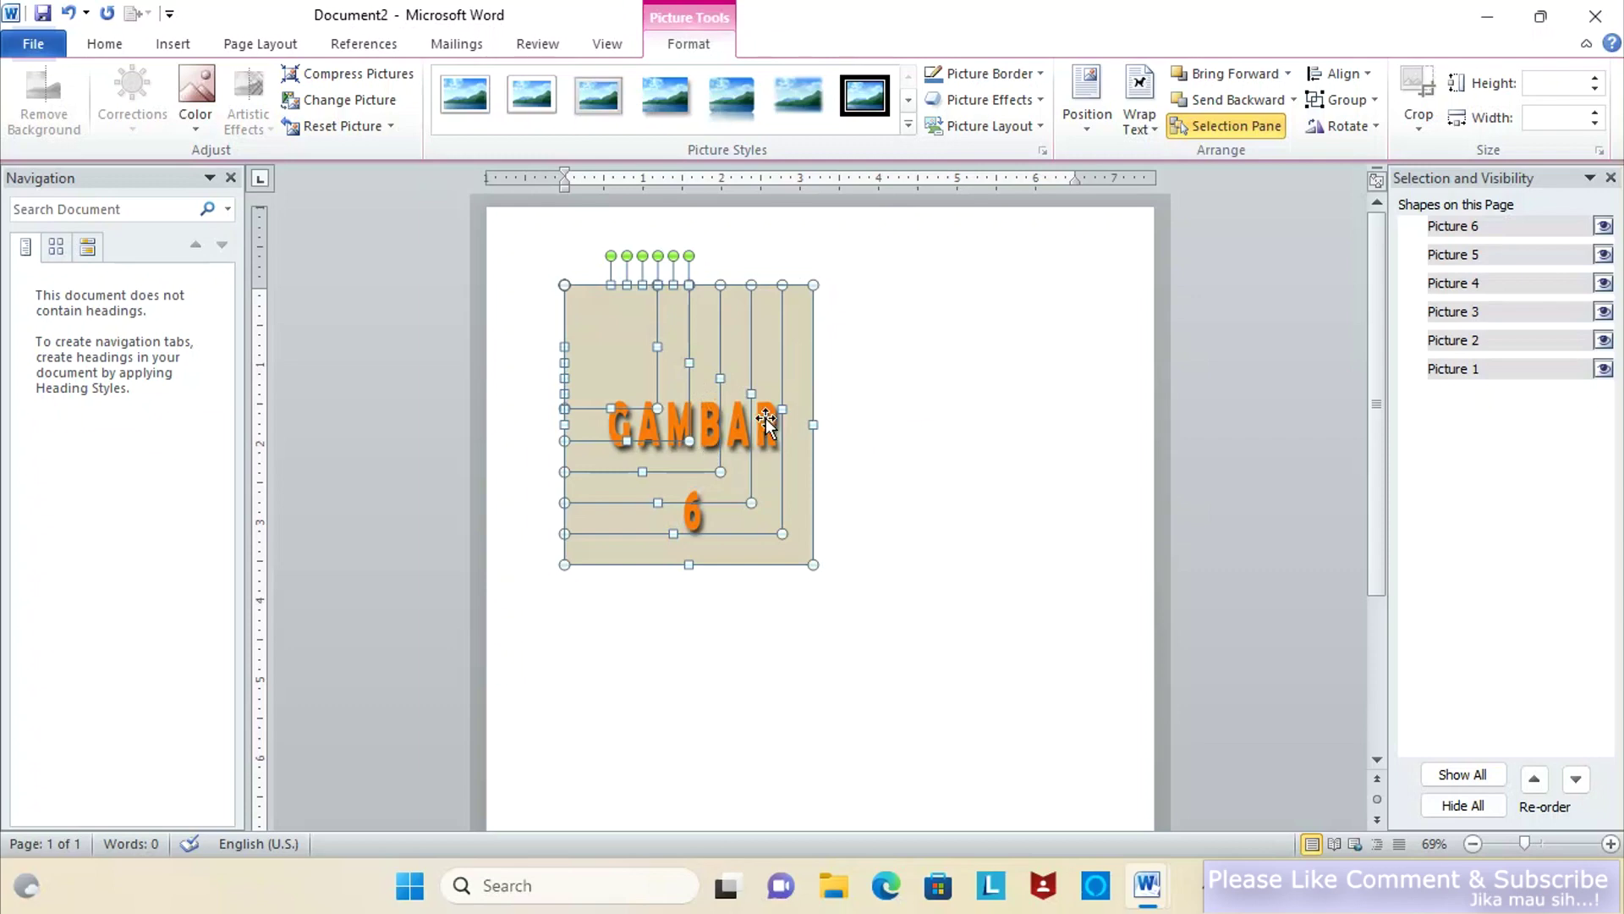
- Uncheck Lock aspect ratio and Relative to original picture size in the Layout dialog's Size tab
{"action": "right_click", "coordinate": [644, 374]}
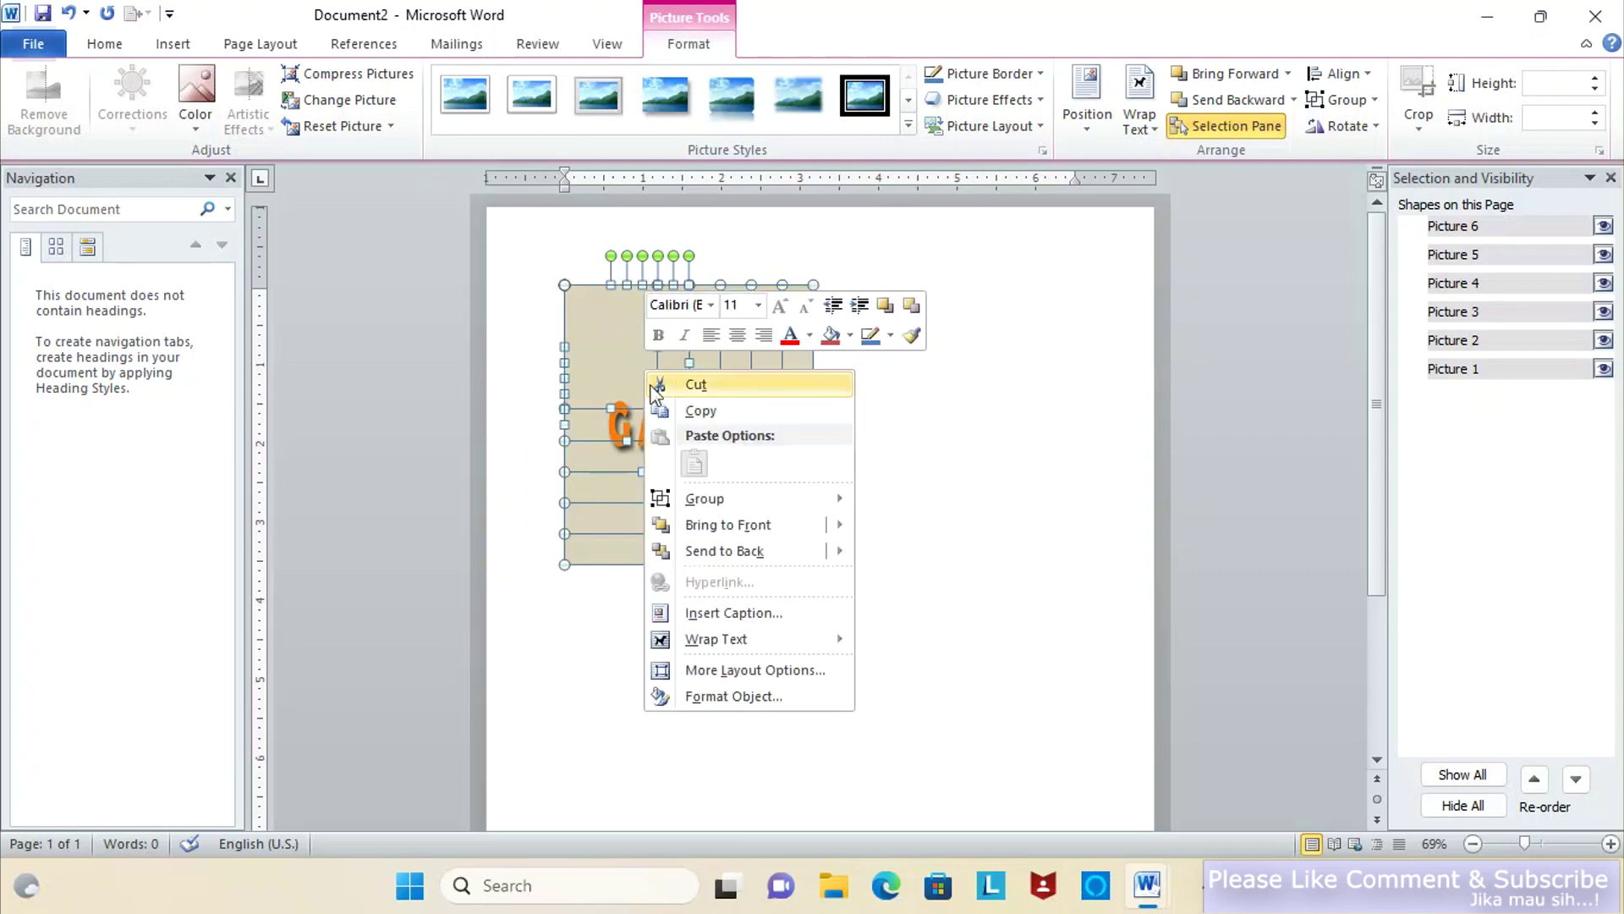
{"action": "left_click", "coordinate": [746, 673]}
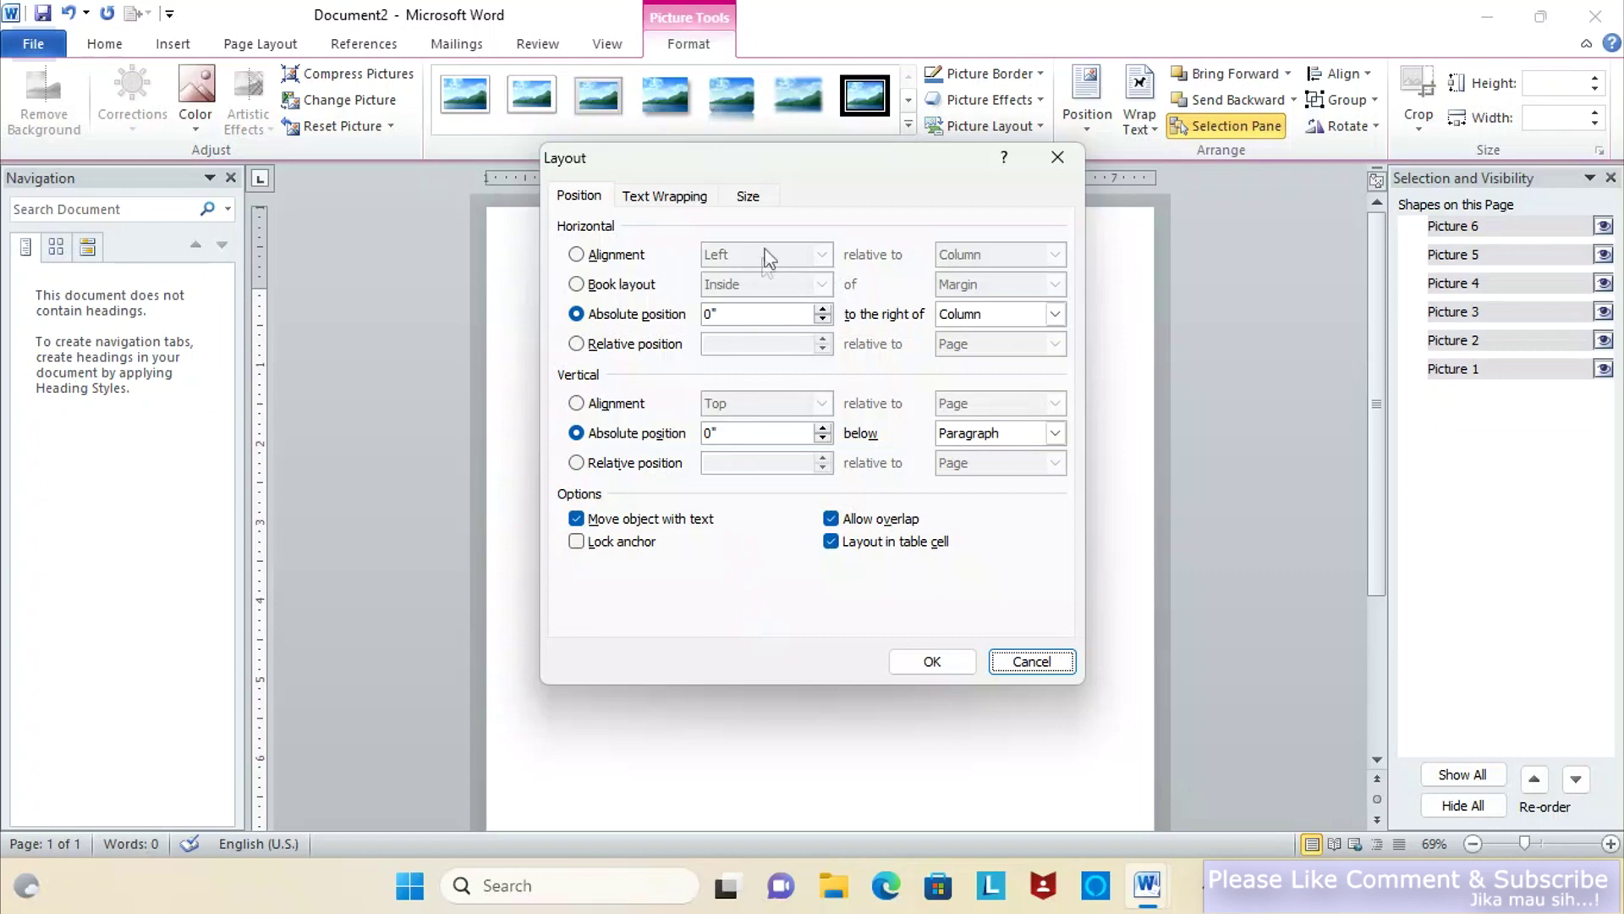
{"action": "left_click", "coordinate": [750, 200]}
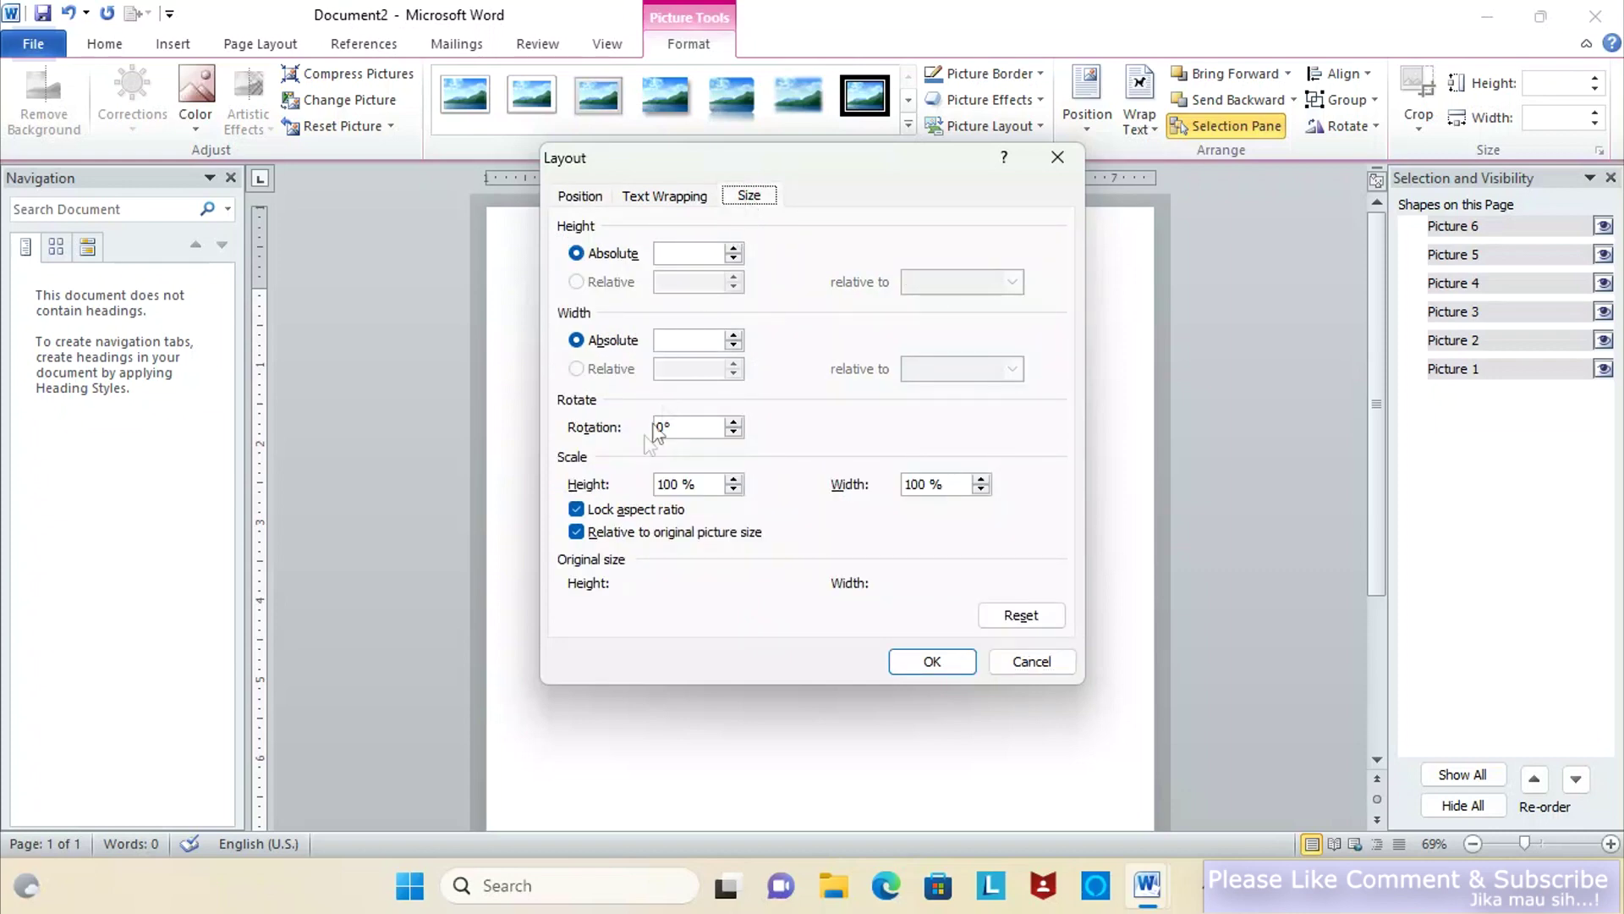
{"action": "left_click", "coordinate": [576, 510]}
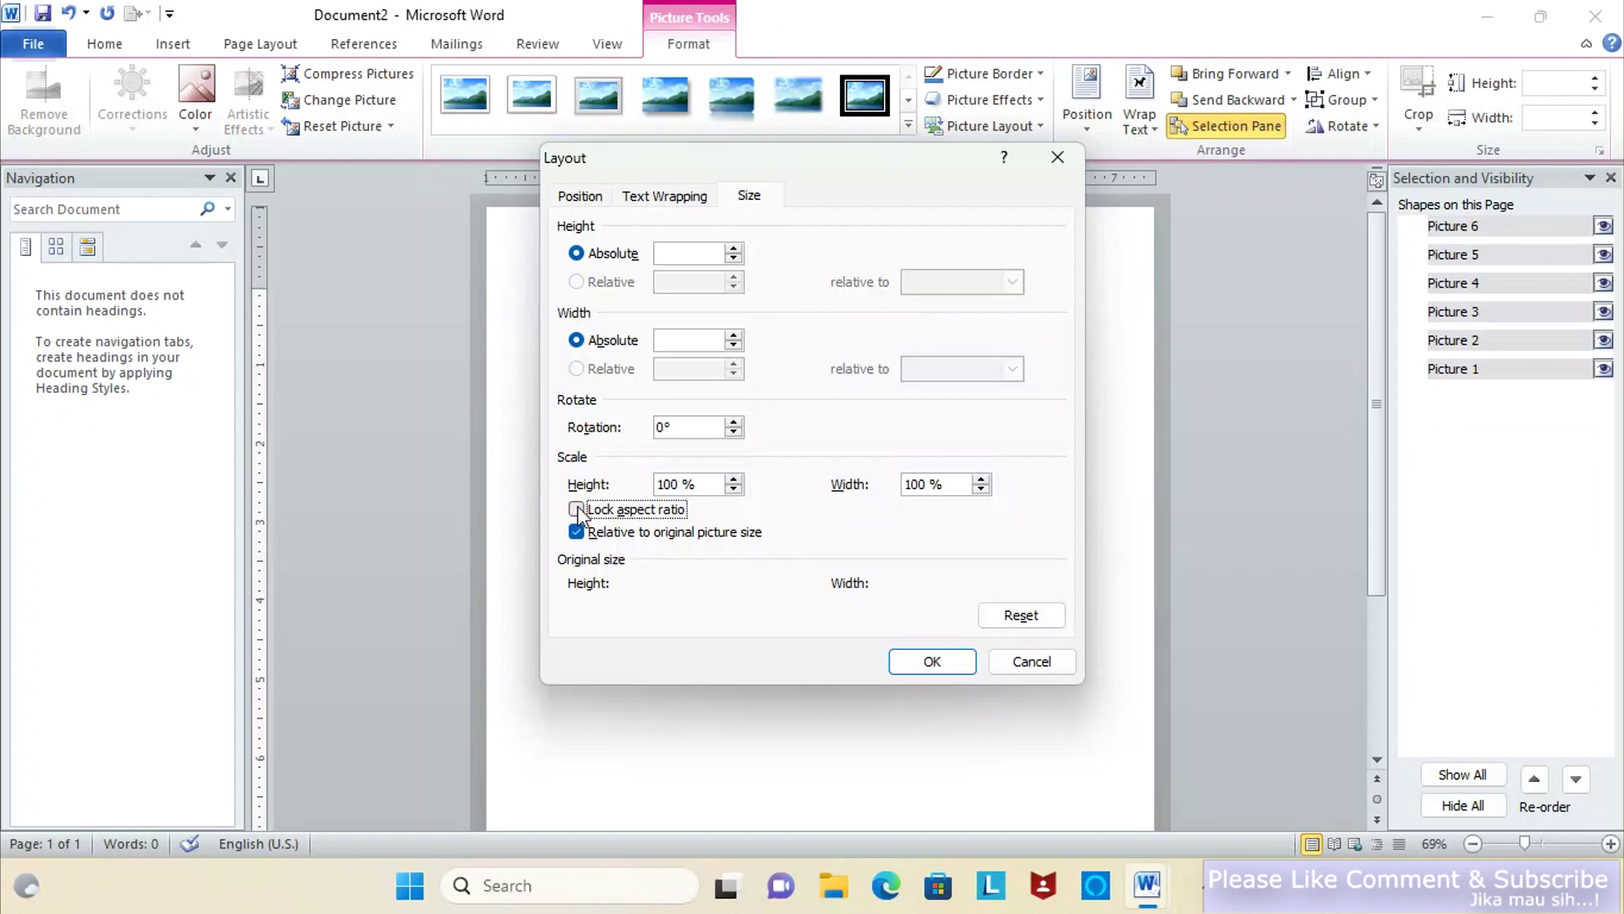
{"action": "left_click", "coordinate": [576, 533]}
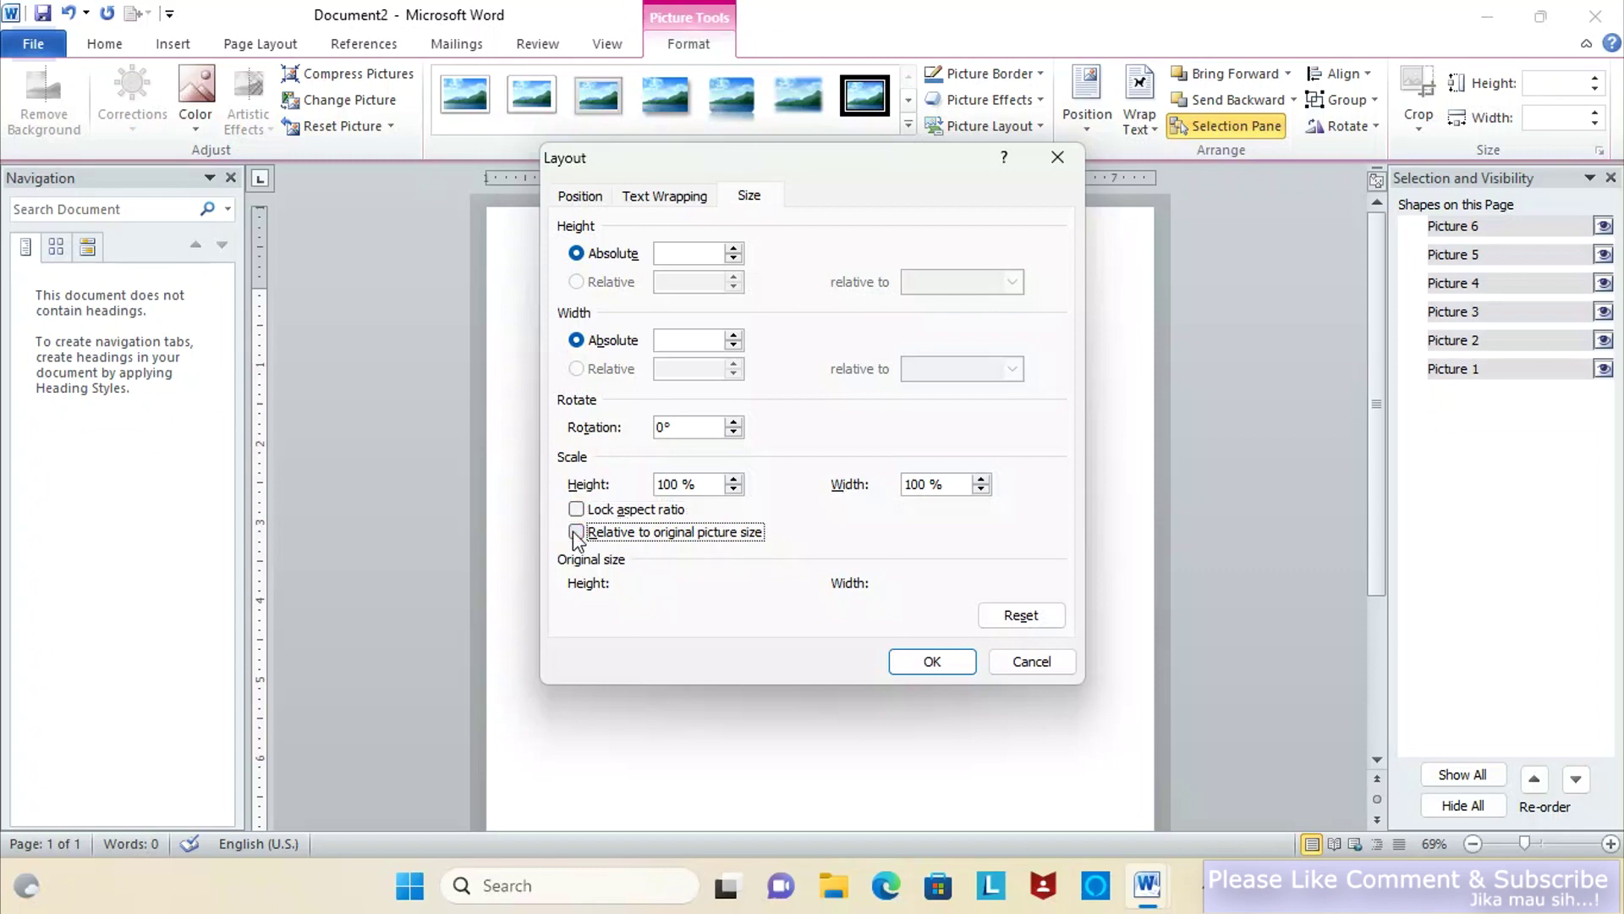
{"action": "left_click", "coordinate": [931, 662]}
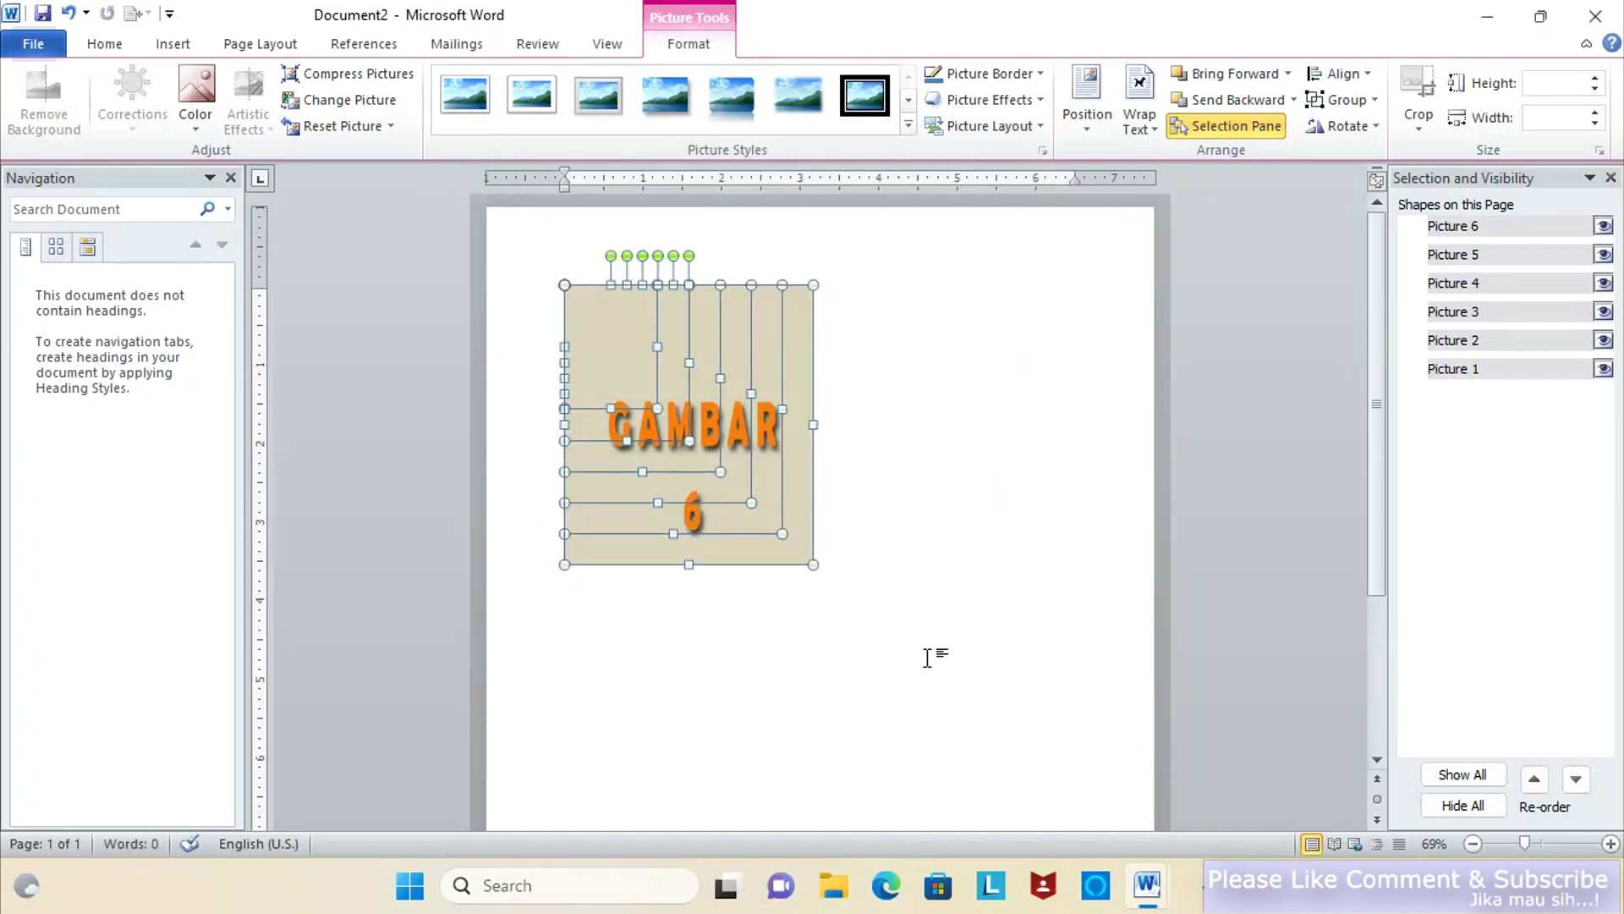
- Give GAMBAR 6 a height of 2" and width of 1", then select GAMBAR 5
{"action": "left_click", "coordinate": [952, 599]}
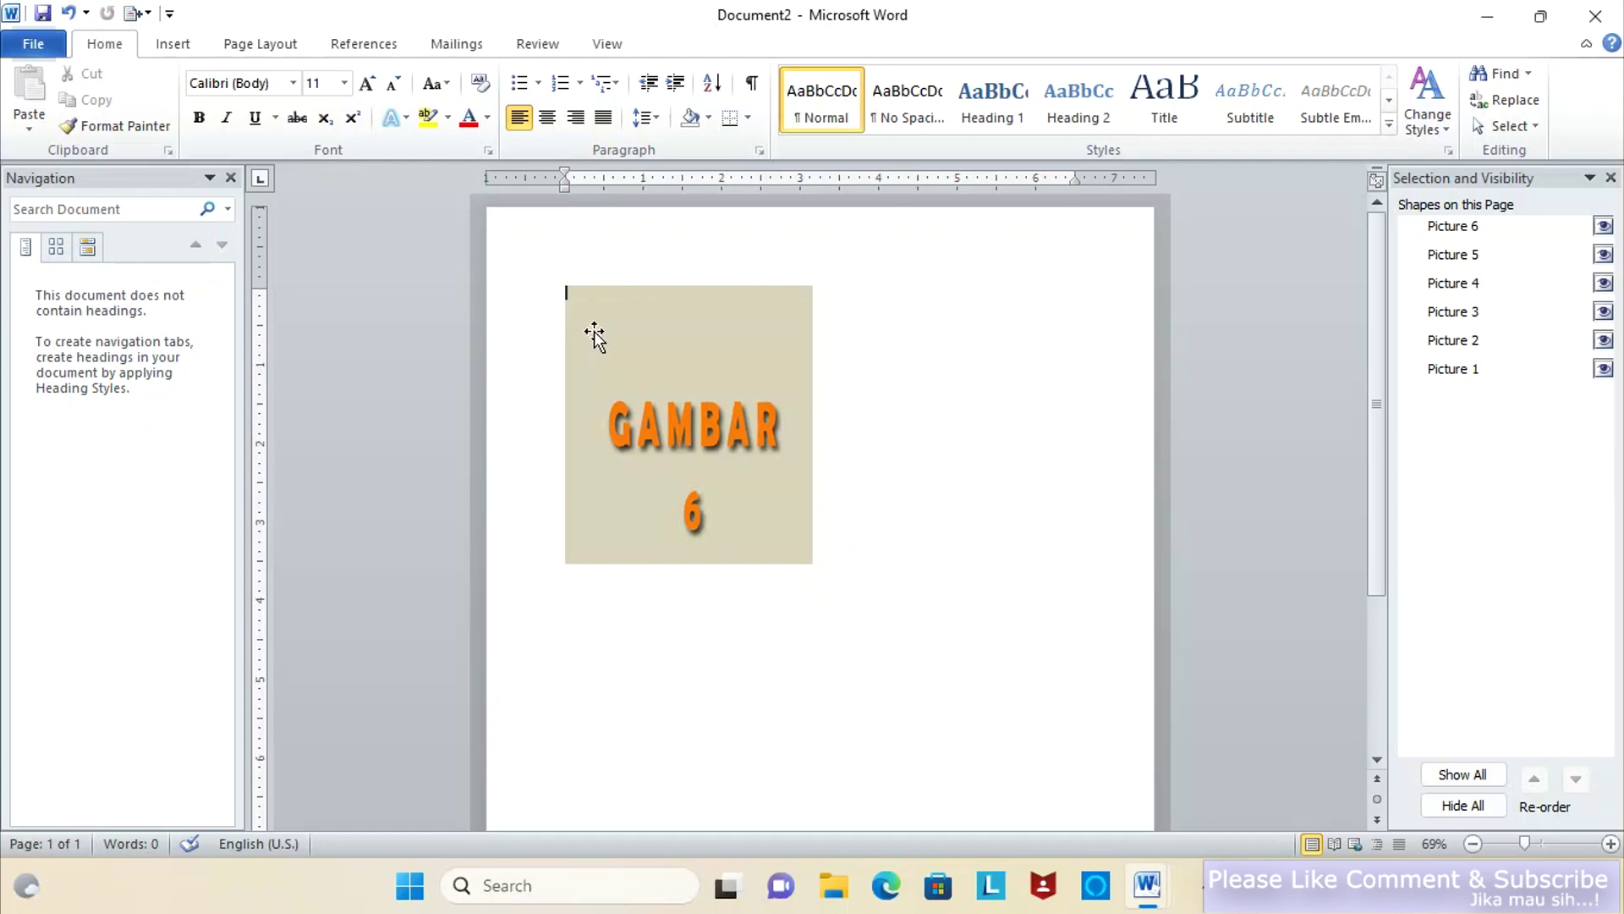
{"action": "left_click", "coordinate": [594, 337]}
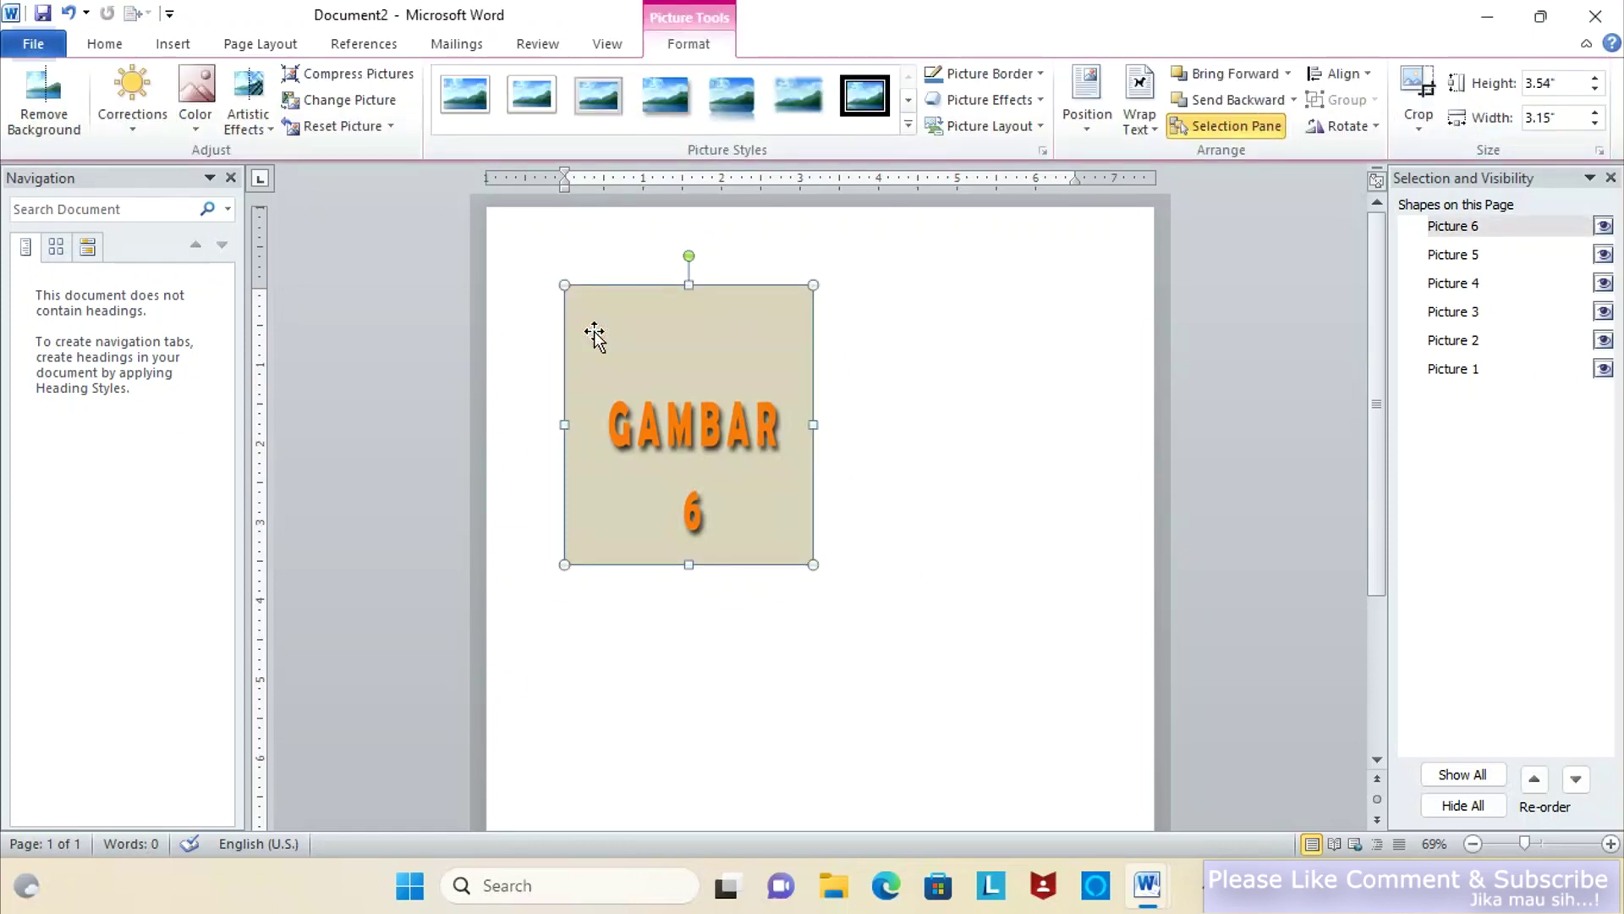
{"action": "left_click", "coordinate": [1544, 82]}
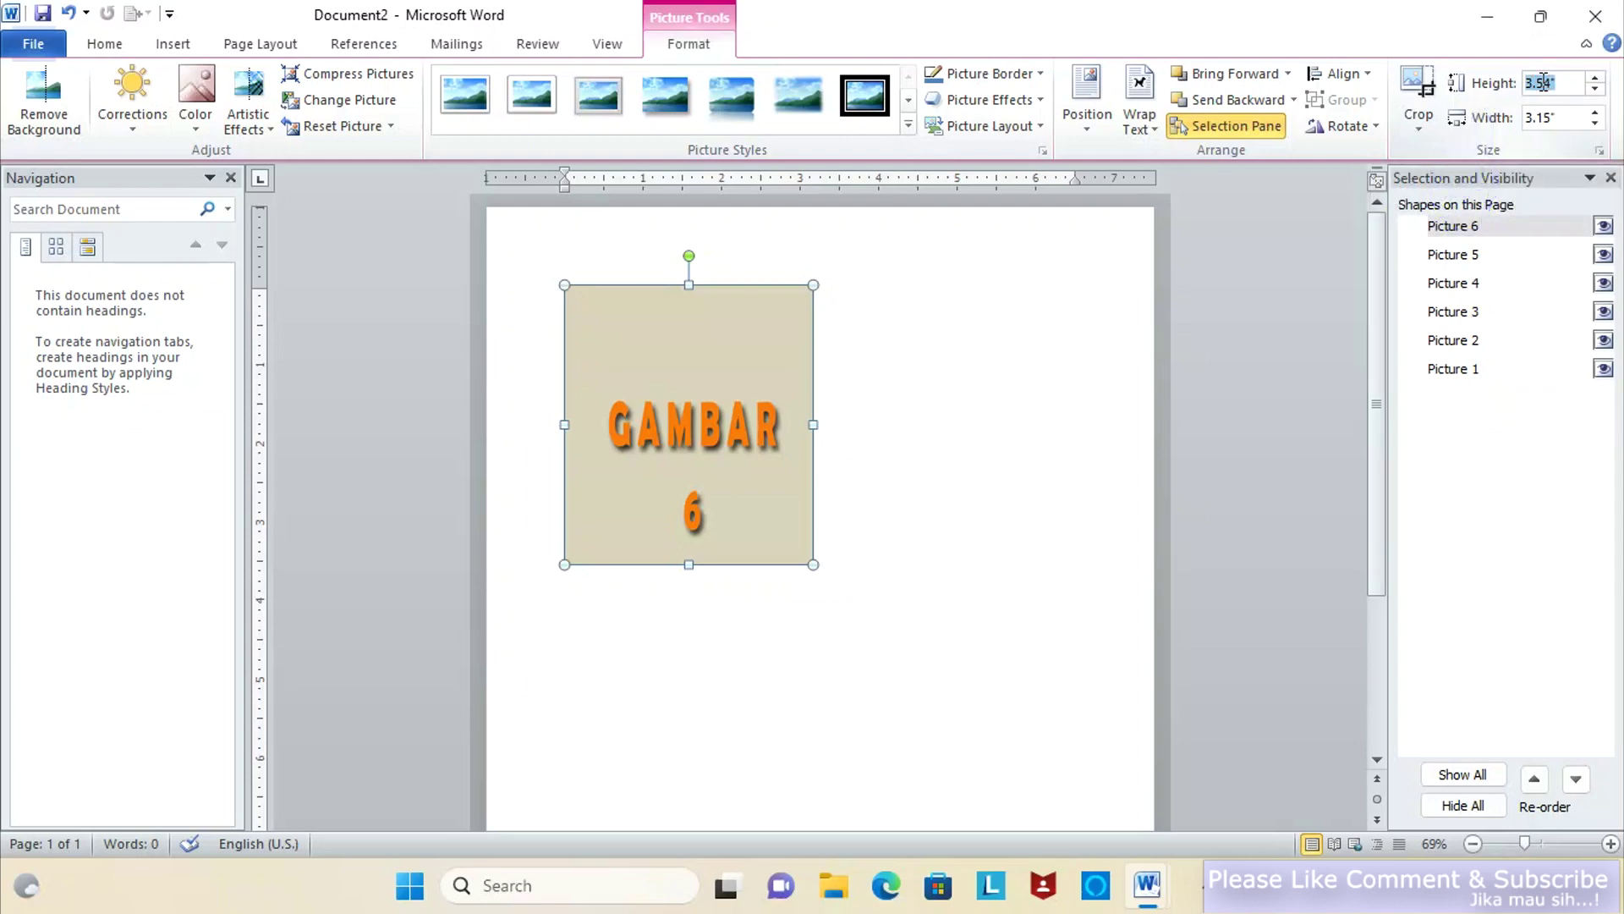
{"action": "type", "text": "2"}
{"action": "left_click", "coordinate": [1552, 118]}
{"action": "type", "text": "1"}
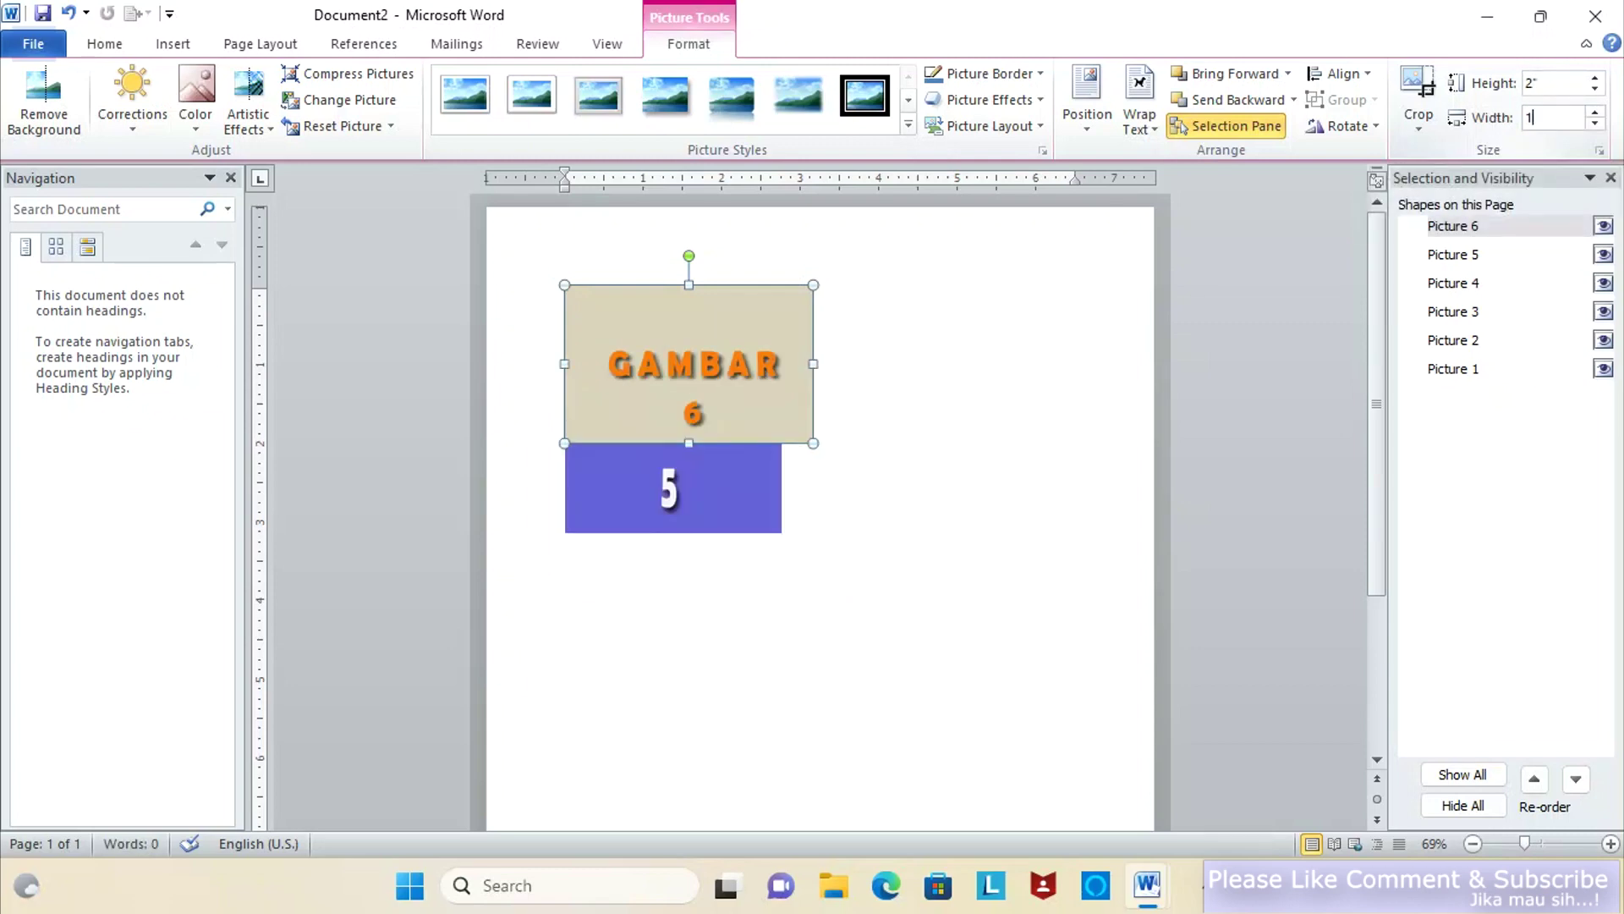
{"action": "key", "text": "Return"}
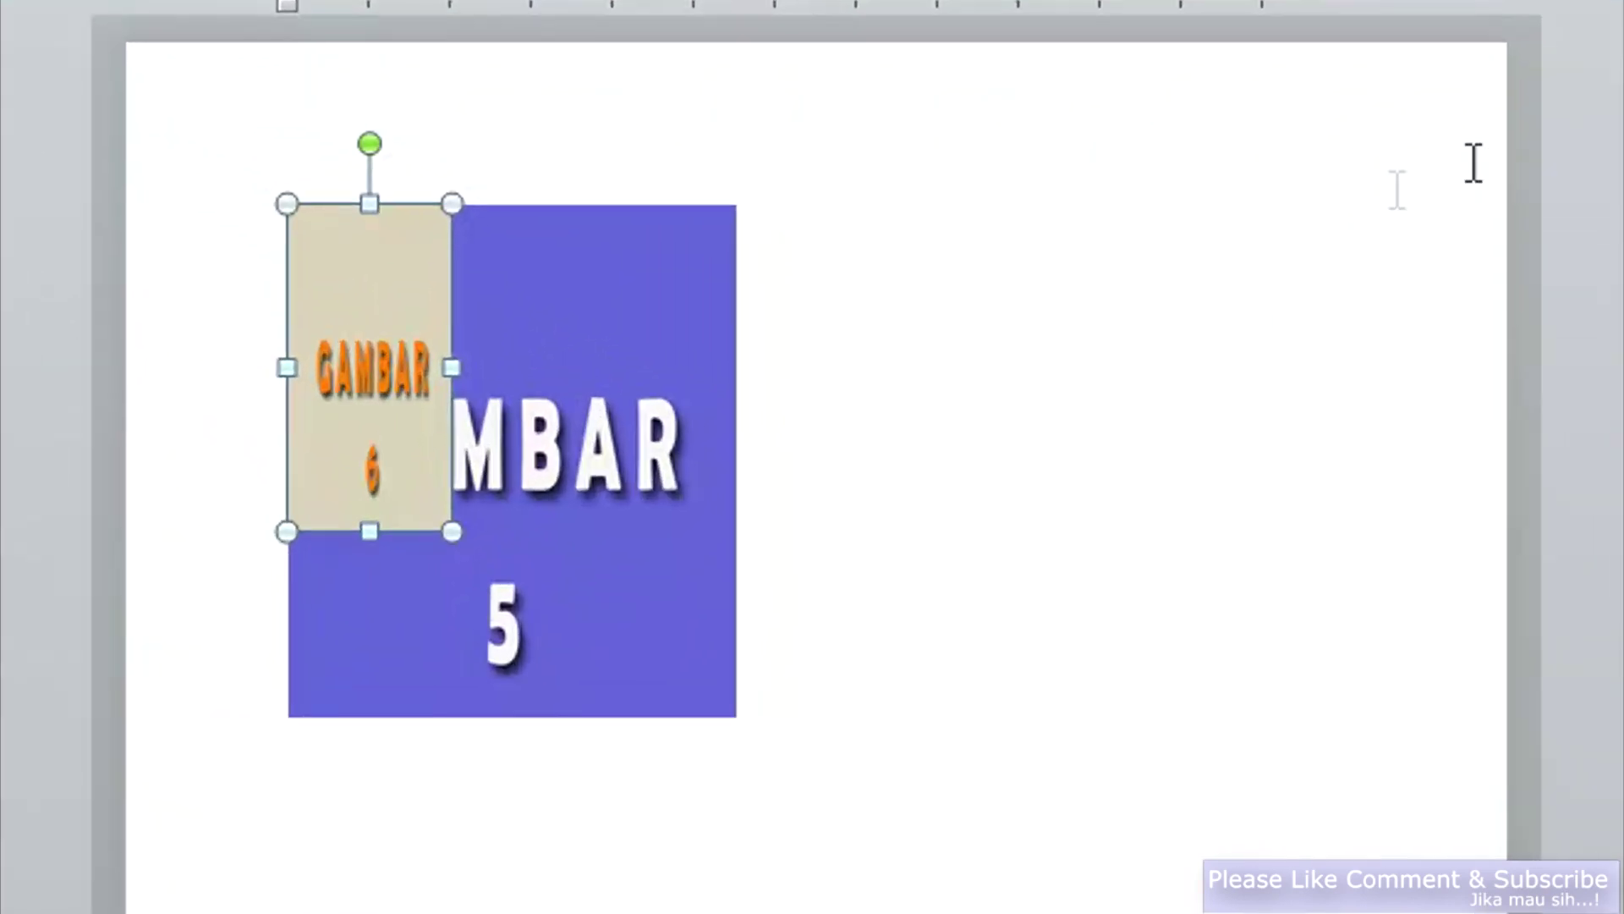
{"action": "left_click", "coordinate": [643, 458]}
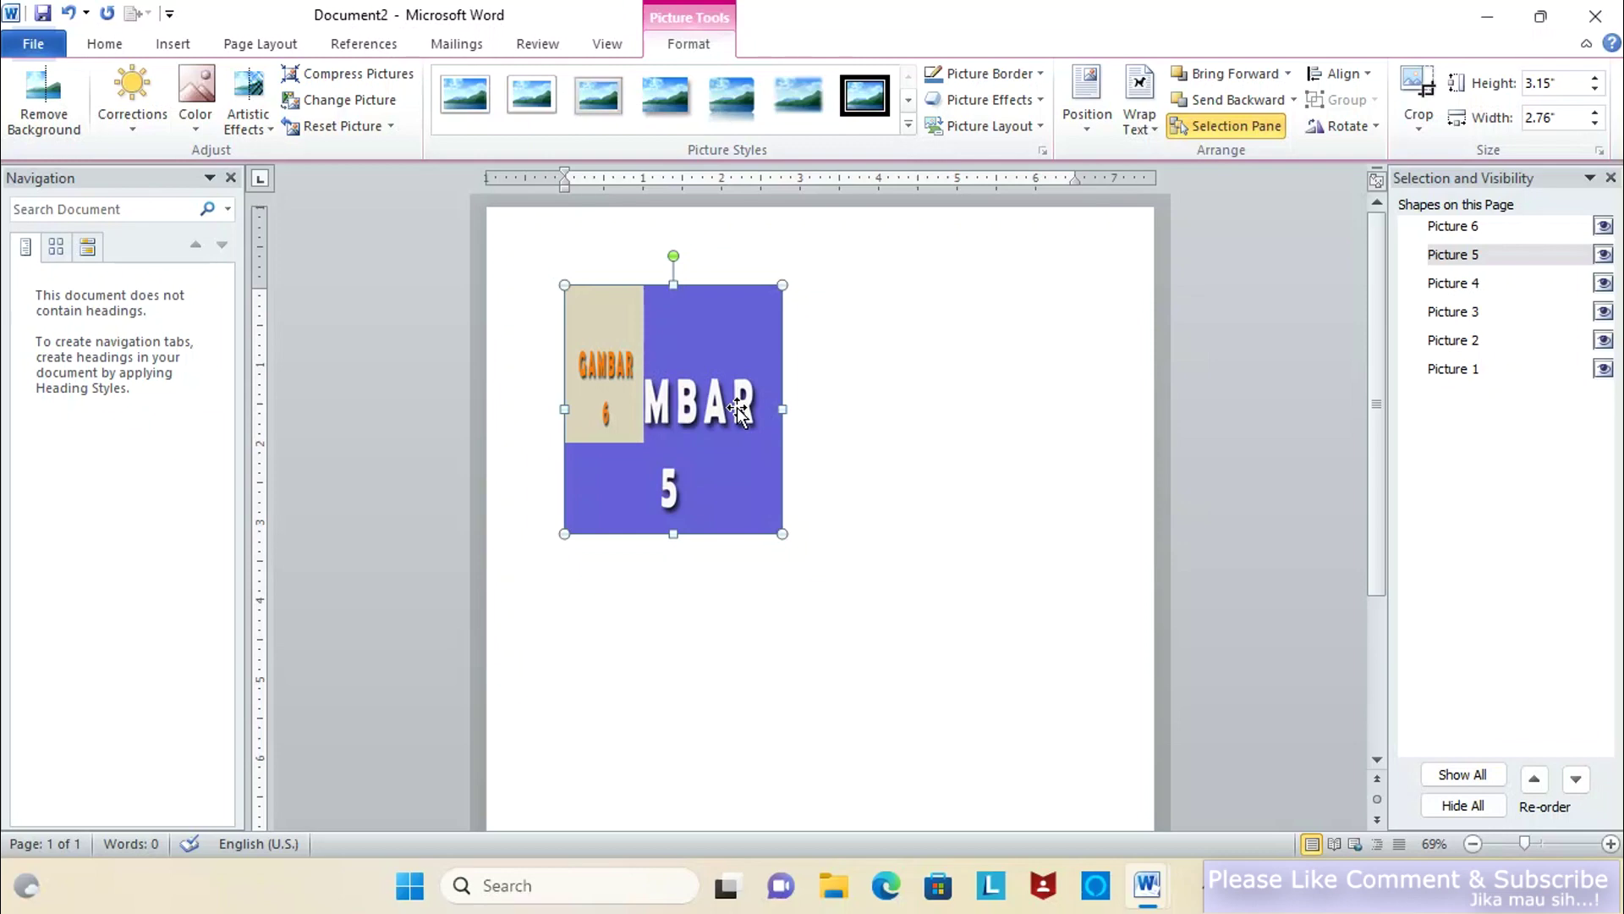
- Press Delete, select yellow GAMBAR 4, then deselect it and zoom the page to 100%
{"action": "key", "text": "Delete"}
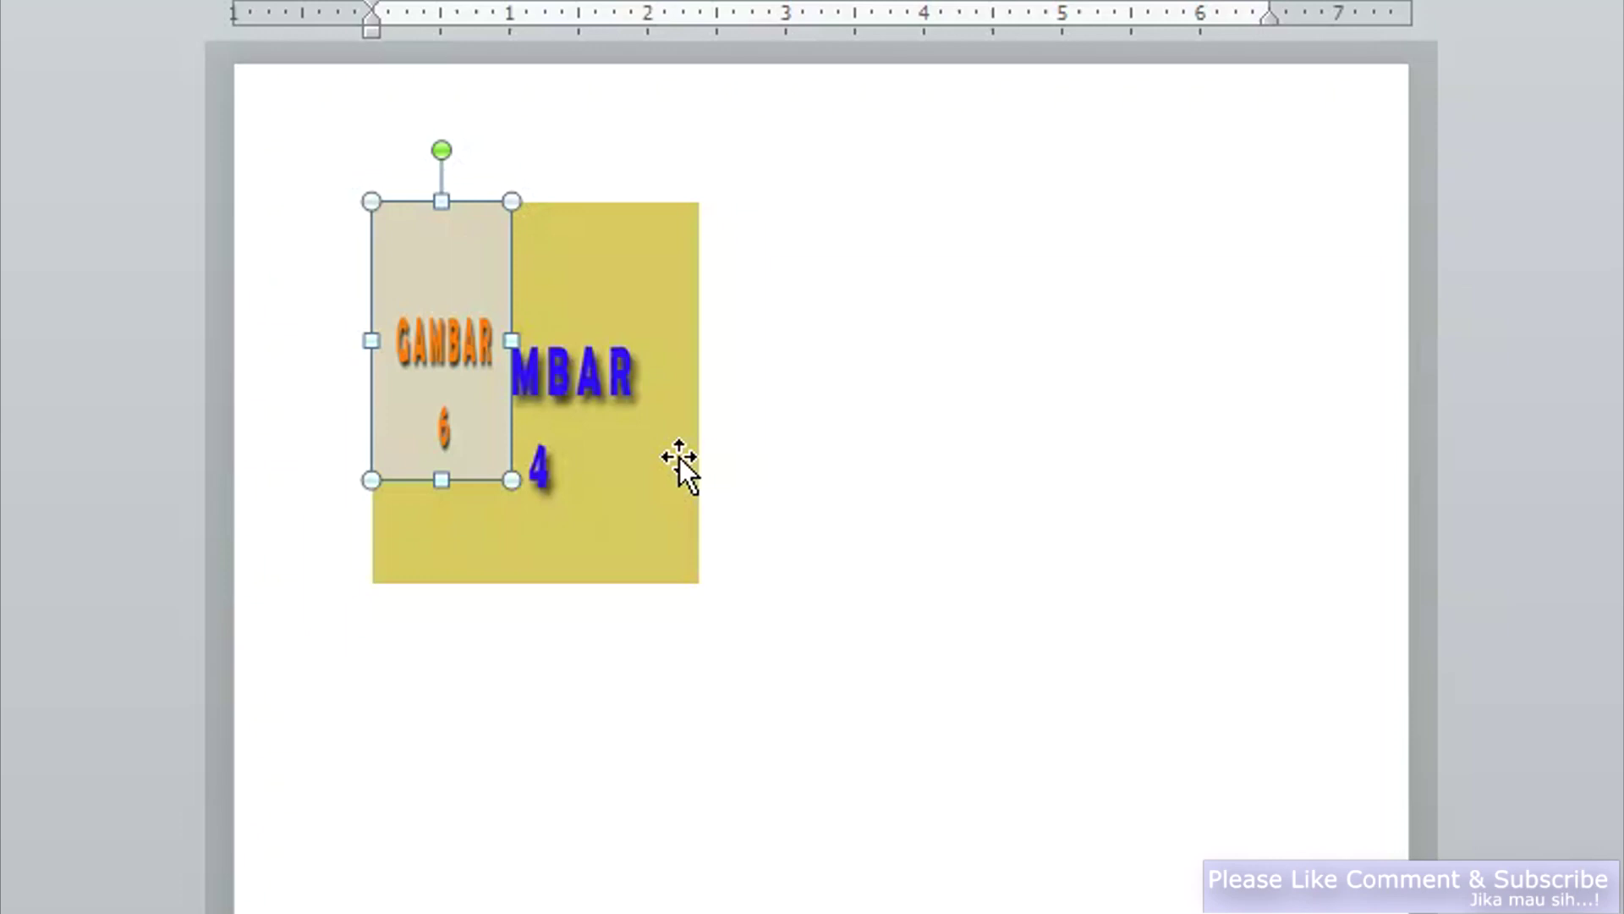
{"action": "left_click", "coordinate": [678, 458]}
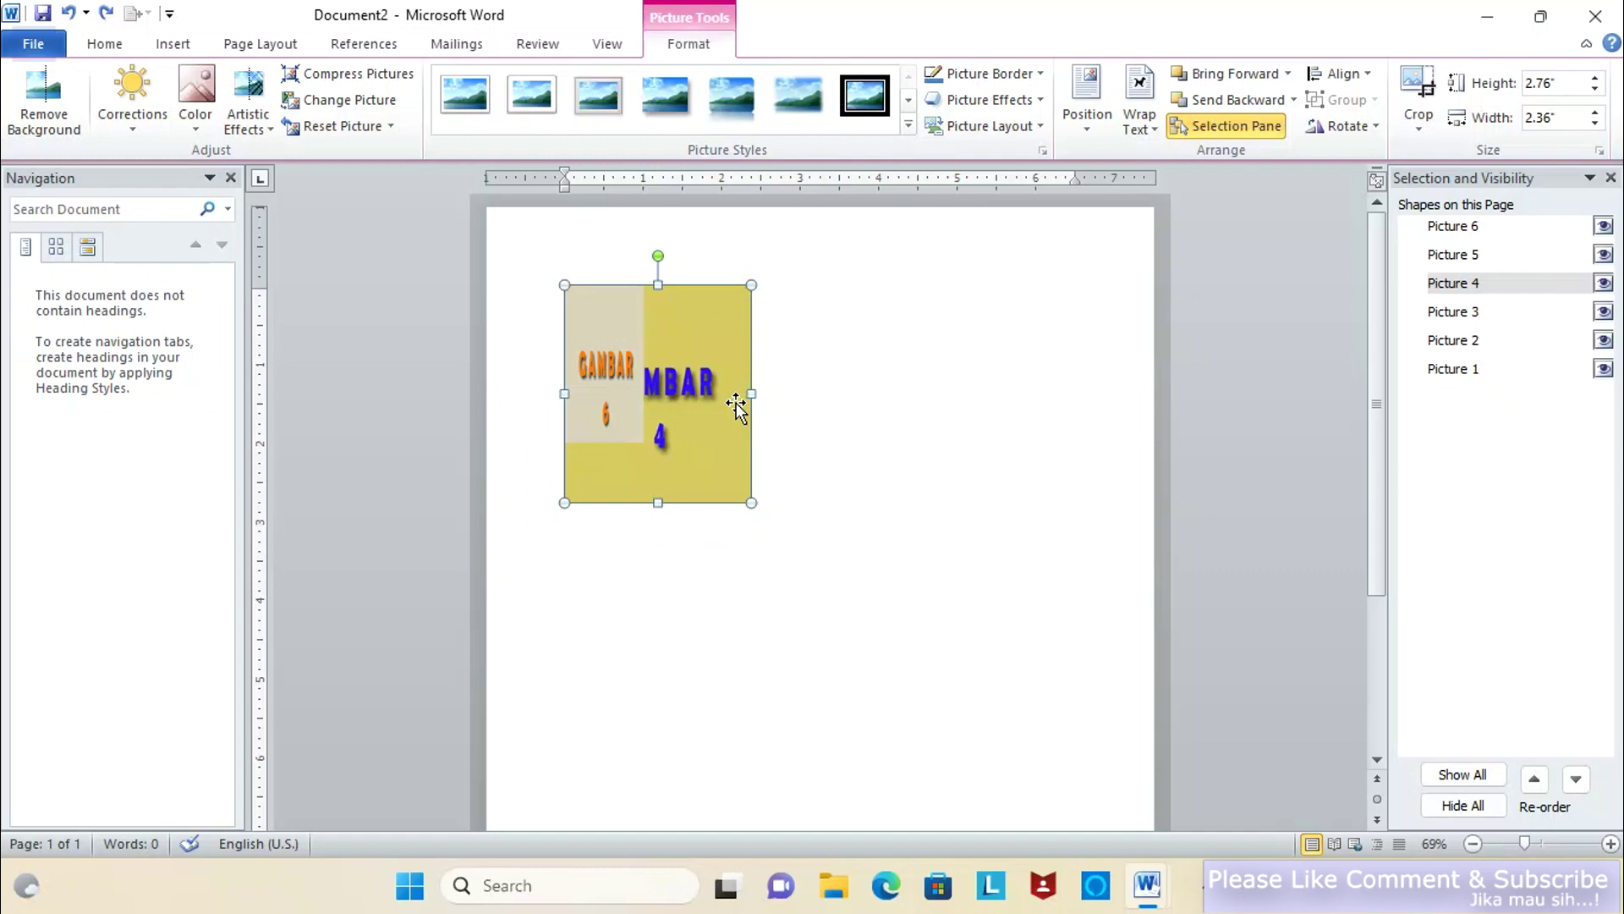
{"action": "left_click", "coordinate": [1538, 844]}
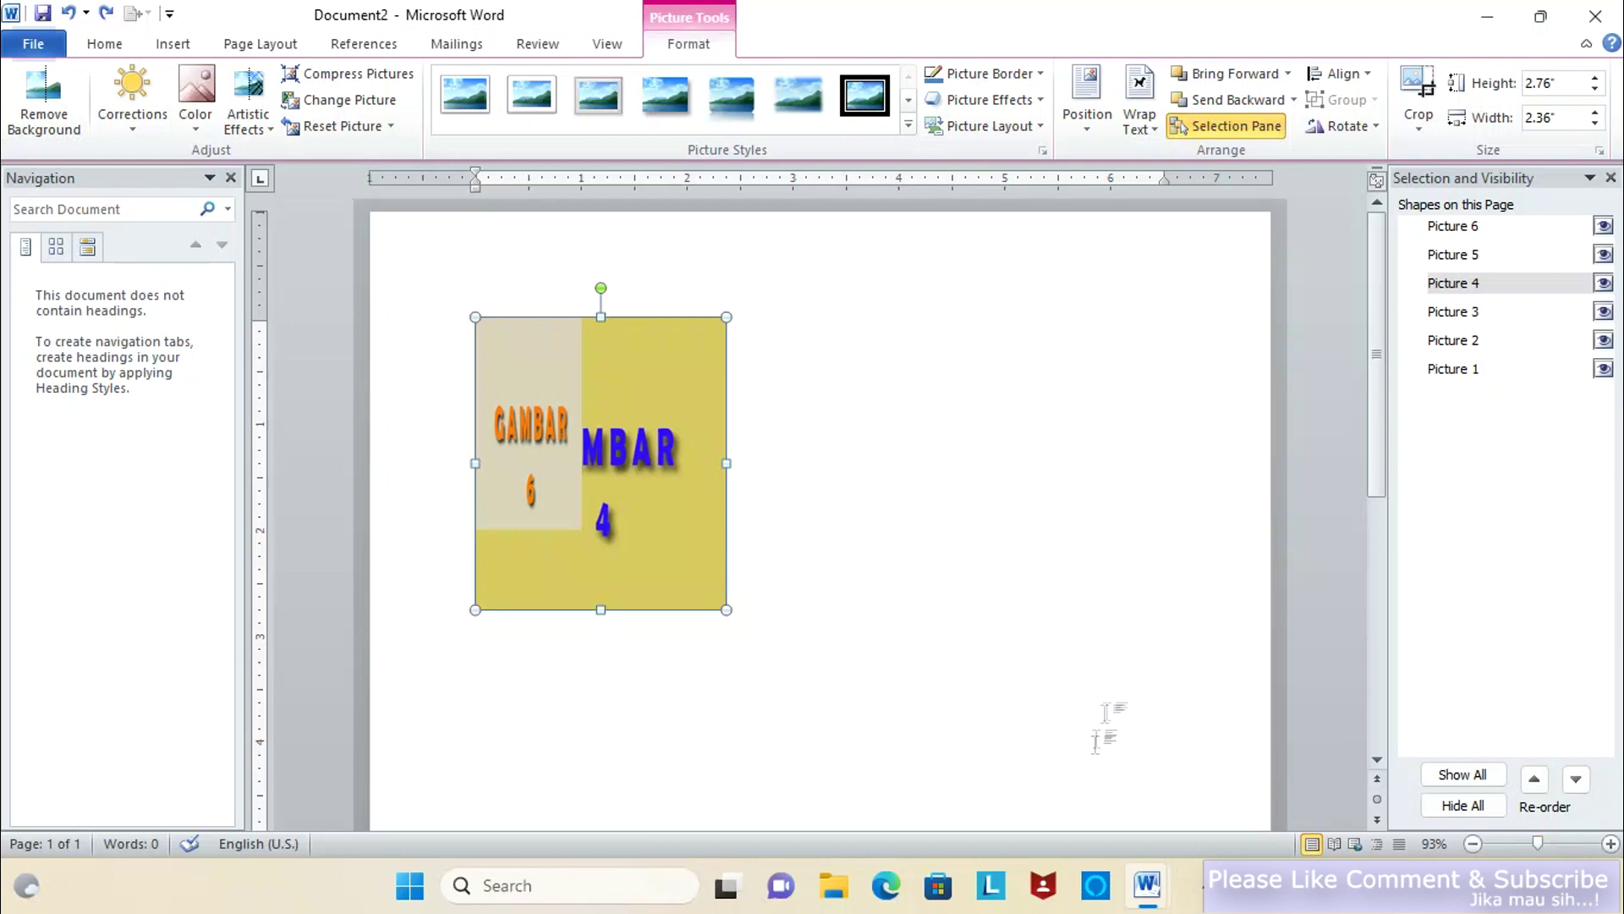
{"action": "left_click", "coordinate": [1027, 559]}
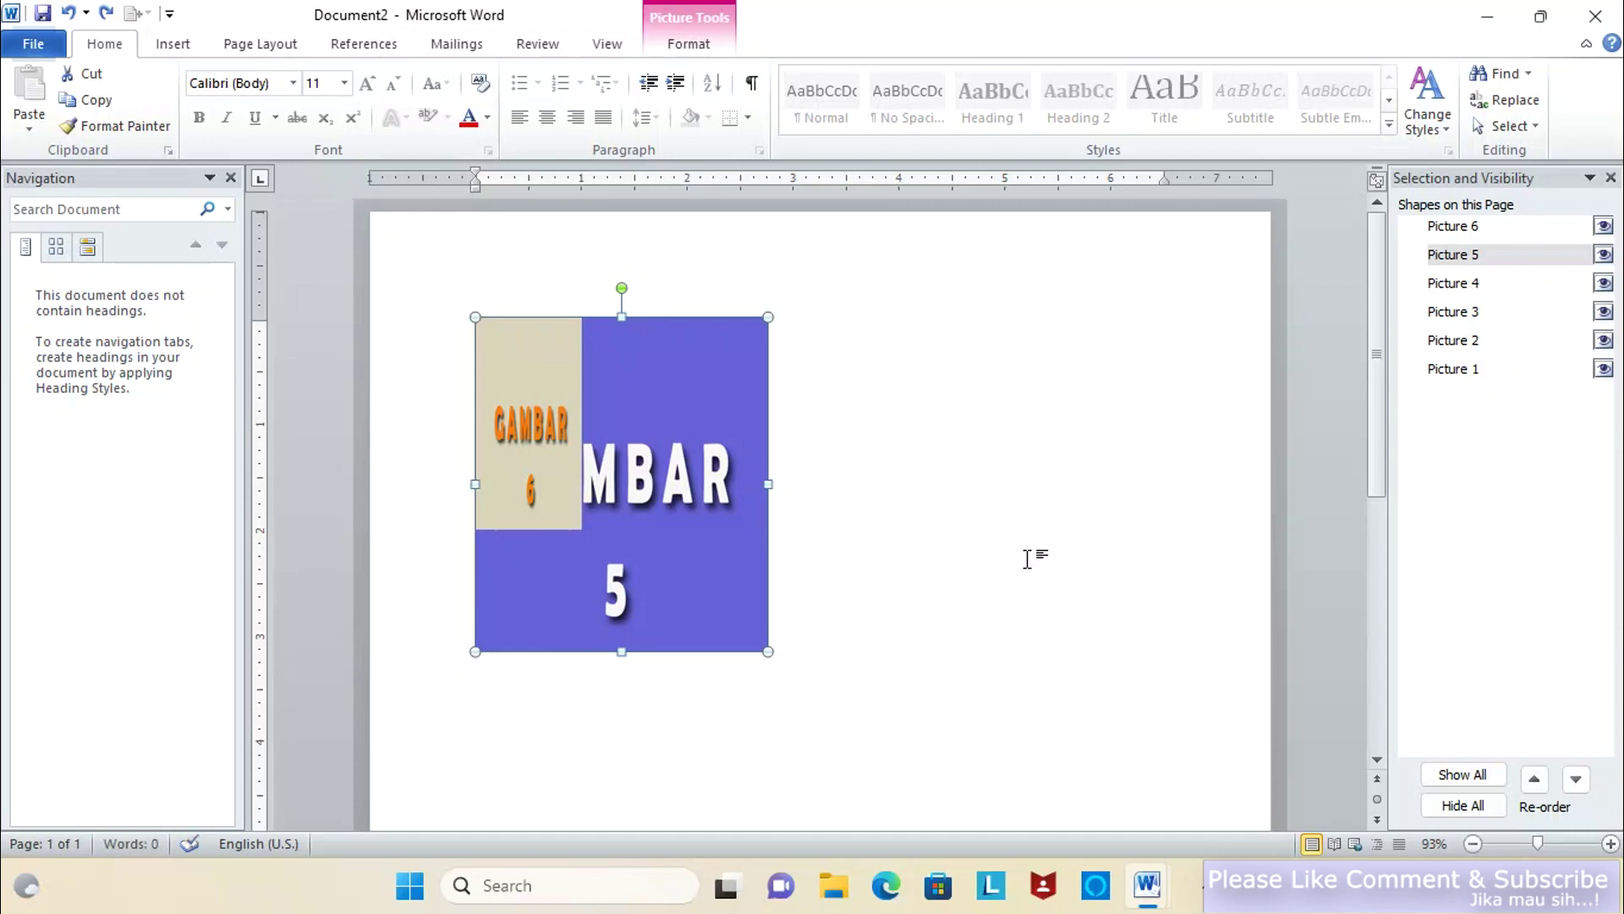
{"action": "left_click_drag", "start_coordinate": [1538, 843], "coordinate": [1543, 844]}
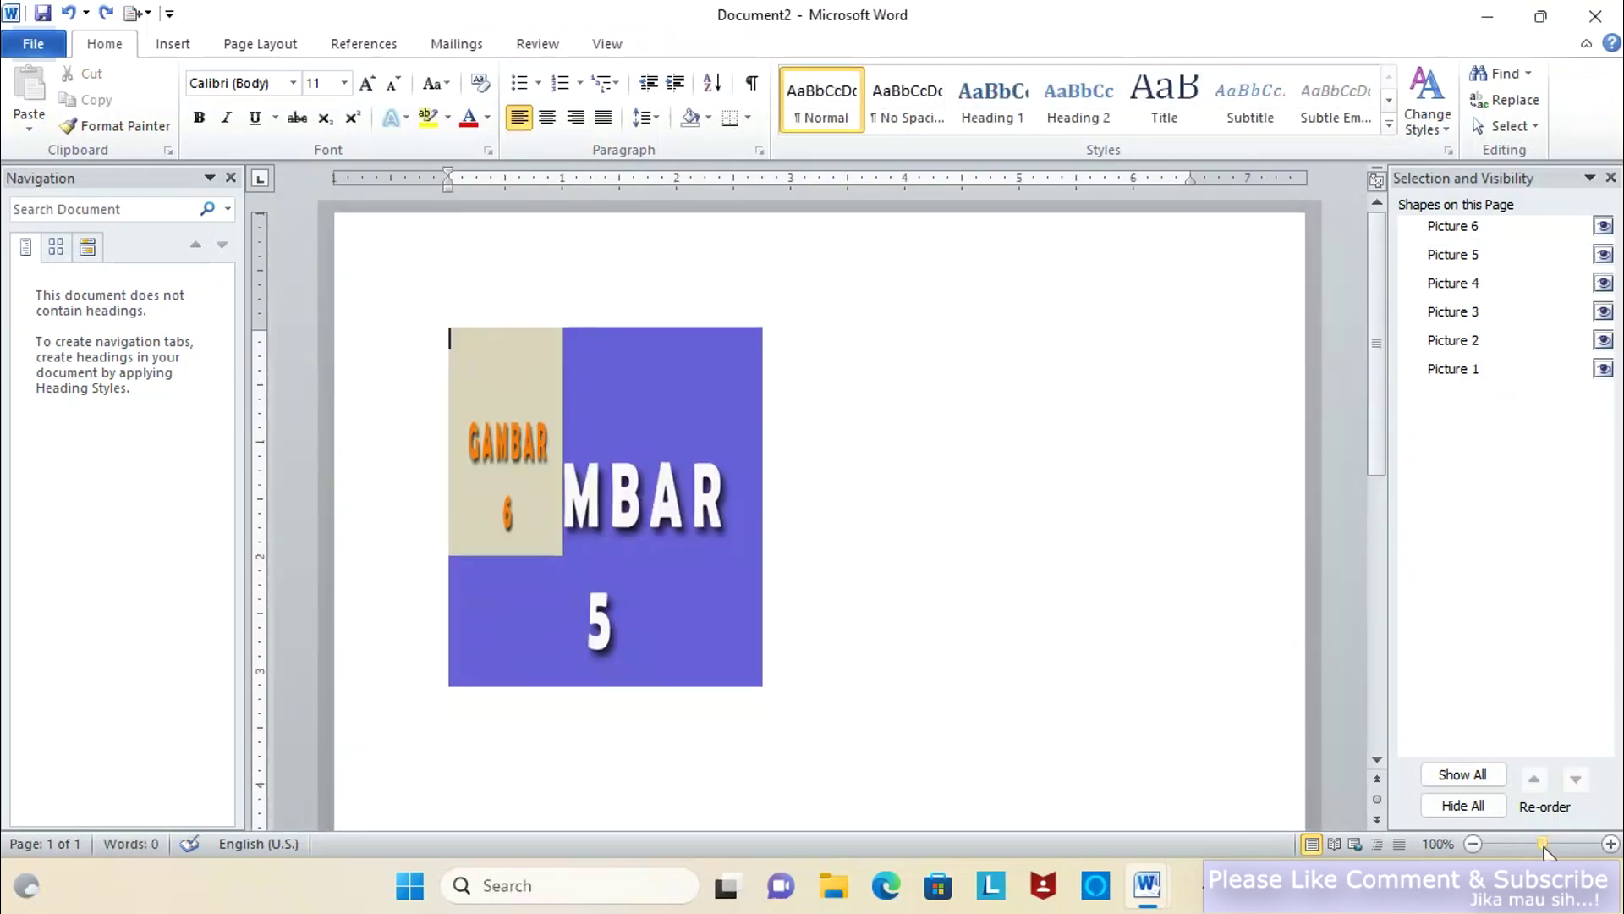
- Select Pictures 1–6 in the Selection Pane and resize them to 2" tall by 1" wide
{"action": "left_click", "coordinate": [1445, 233]}
{"action": "left_click", "coordinate": [1446, 255], "text": "ctrl"}
{"action": "left_click", "coordinate": [1447, 283], "text": "ctrl"}
{"action": "left_click", "coordinate": [1446, 312], "text": "ctrl"}
{"action": "left_click", "coordinate": [1447, 340], "text": "ctrl"}
{"action": "left_click", "coordinate": [1449, 369], "text": "ctrl"}
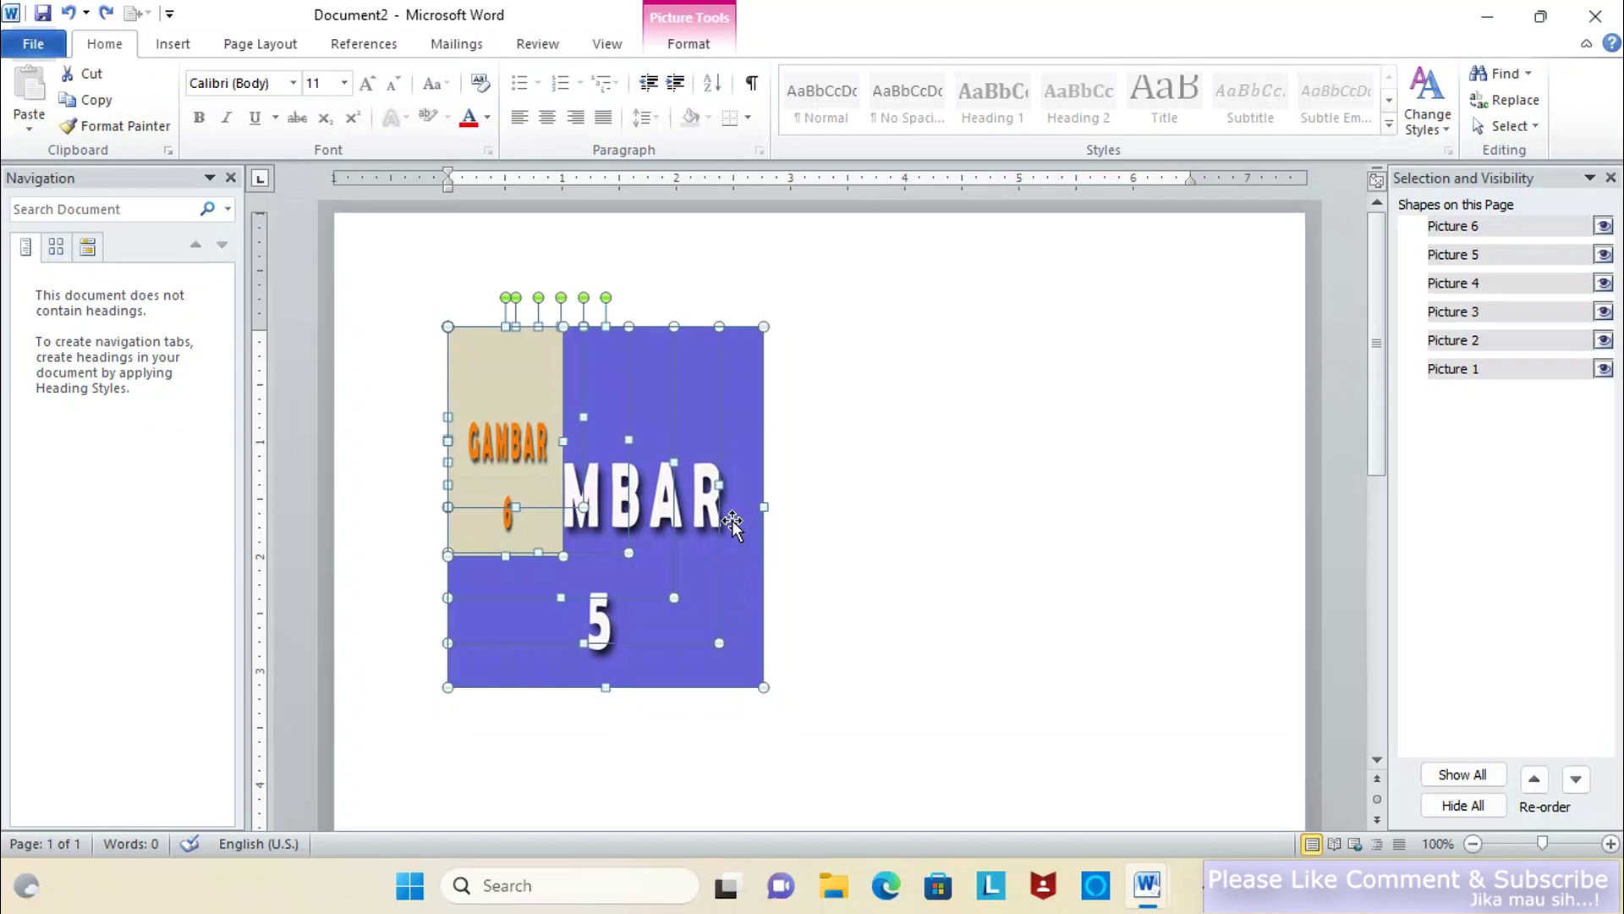
{"action": "left_click", "coordinate": [696, 49]}
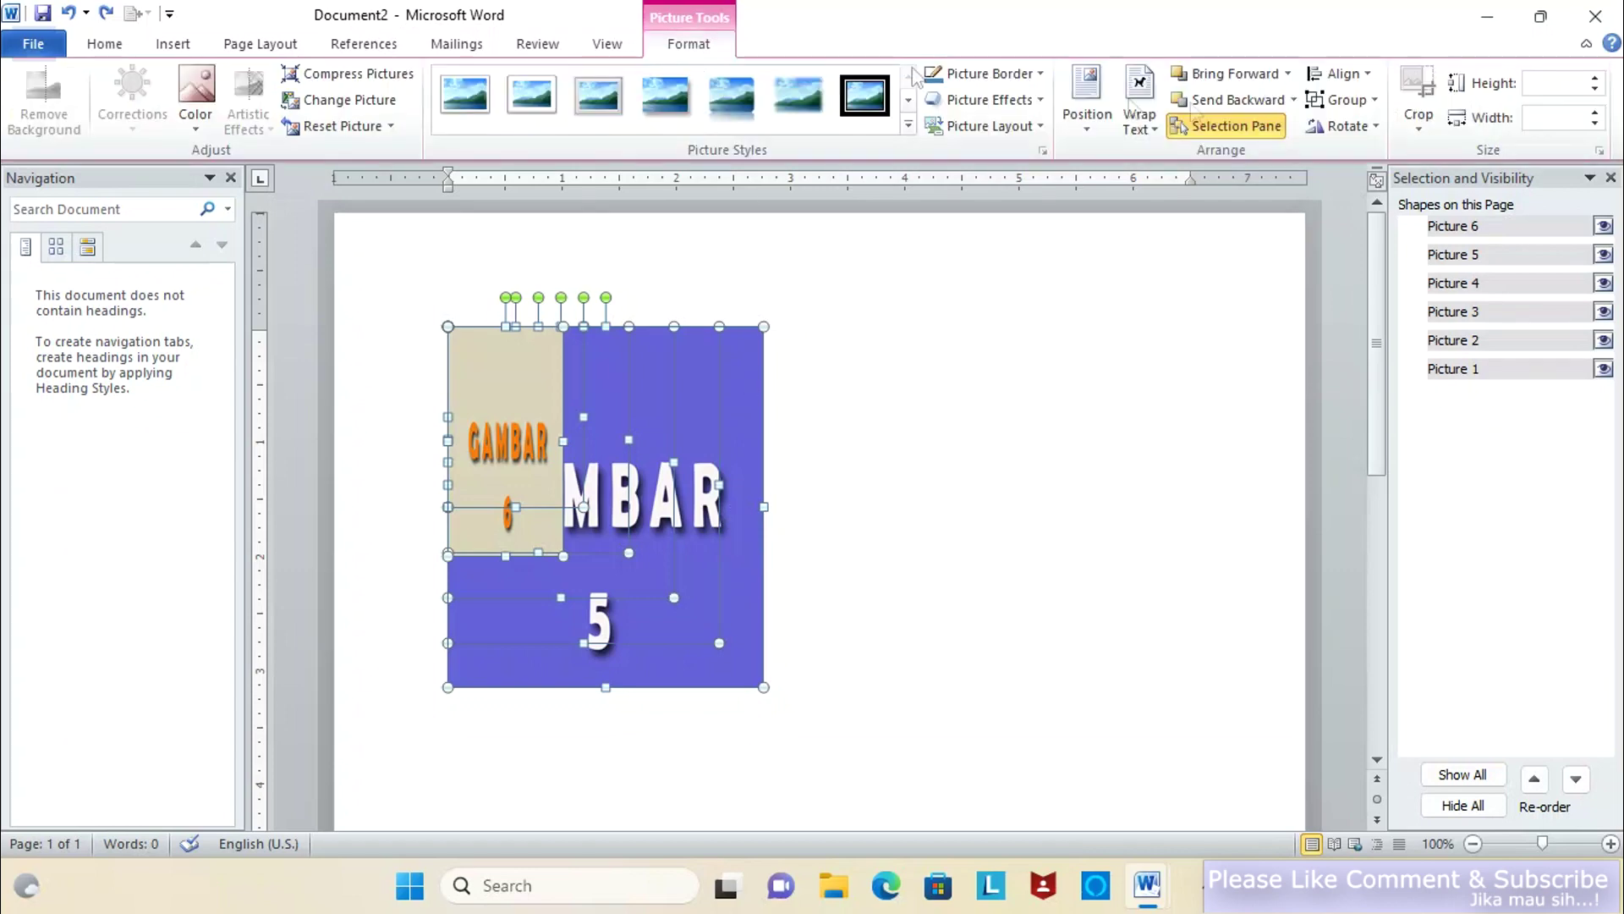
{"action": "type", "text": "2"}
{"action": "key", "text": "Tab"}
{"action": "type", "text": "1"}
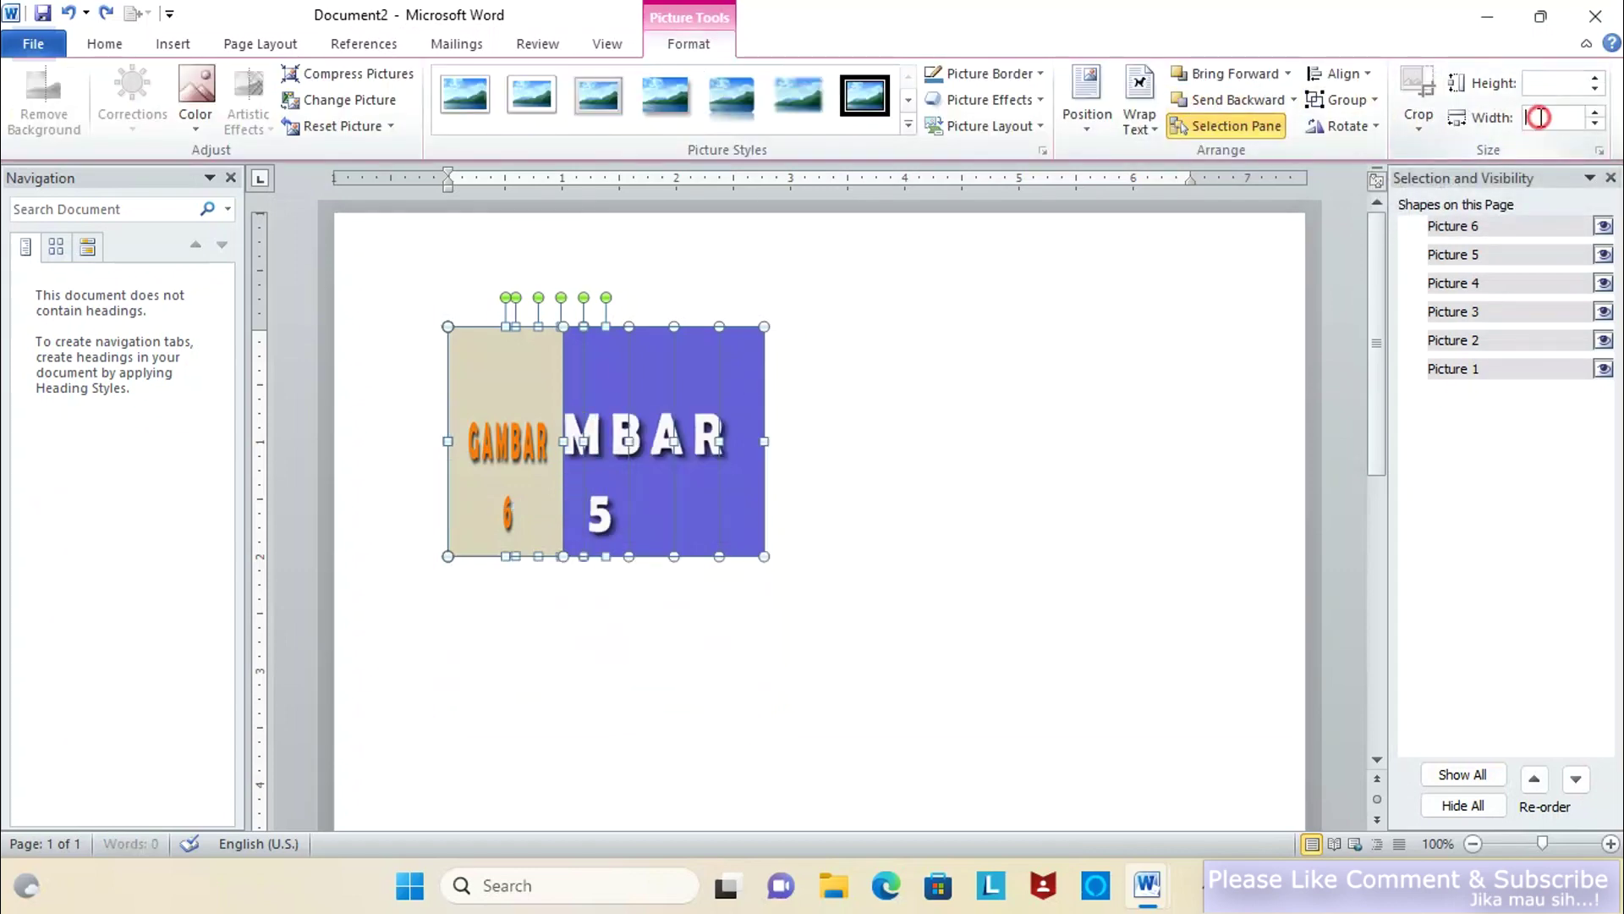
{"action": "key", "text": "Return"}
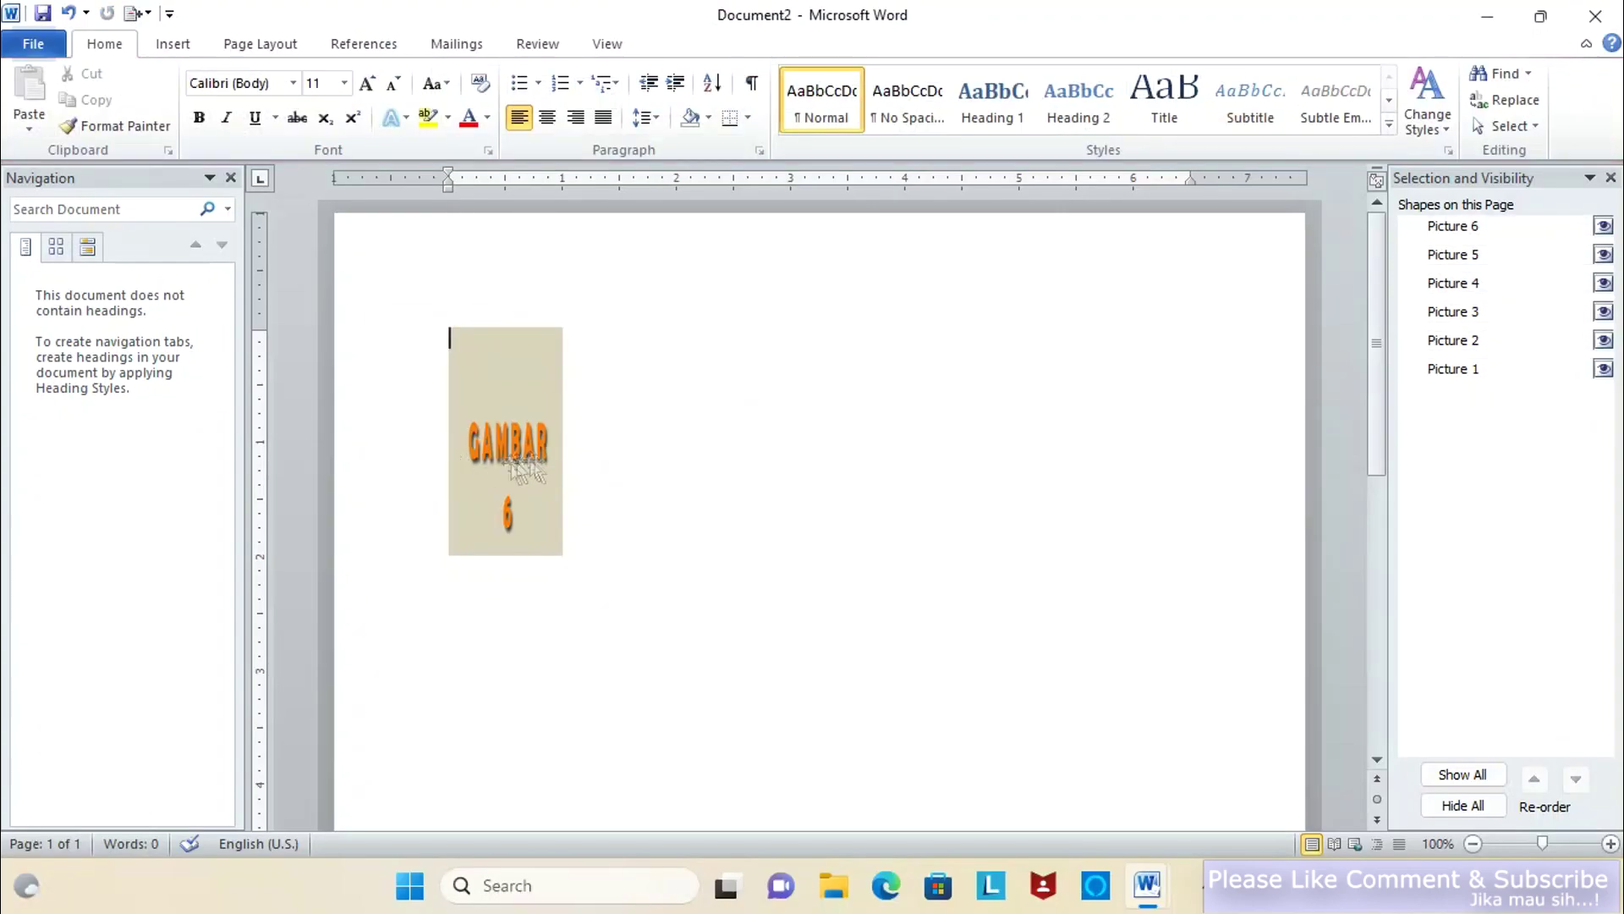
- Drag GAMBAR 6, GAMBAR 5 and the yellow picture off the pile, zooming to 108%
{"action": "mouse_move", "coordinate": [531, 443]}
{"action": "left_mouse_down"}
{"action": "mouse_move", "coordinate": [699, 489]}
{"action": "mouse_move", "coordinate": [805, 423]}
{"action": "left_mouse_up"}
{"action": "mouse_move", "coordinate": [512, 507]}
{"action": "left_mouse_down"}
{"action": "mouse_move", "coordinate": [531, 461]}
{"action": "mouse_move", "coordinate": [560, 626]}
{"action": "left_mouse_up"}
{"action": "left_click_drag", "start_coordinate": [486, 470], "coordinate": [939, 628]}
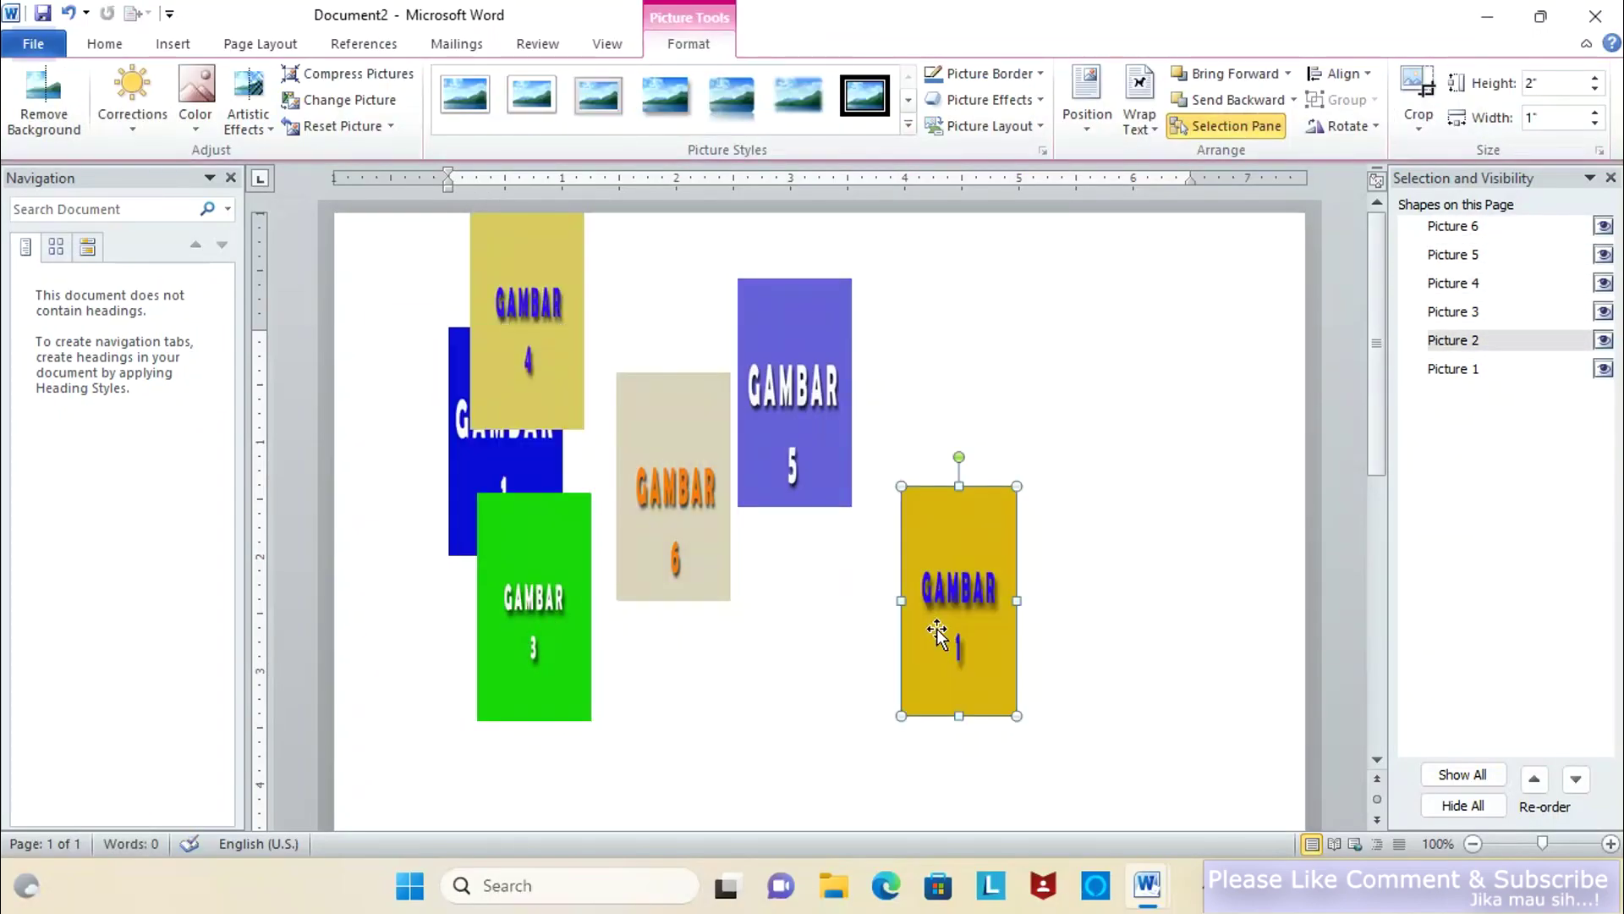
{"action": "left_click_drag", "start_coordinate": [1545, 845], "coordinate": [1546, 845]}
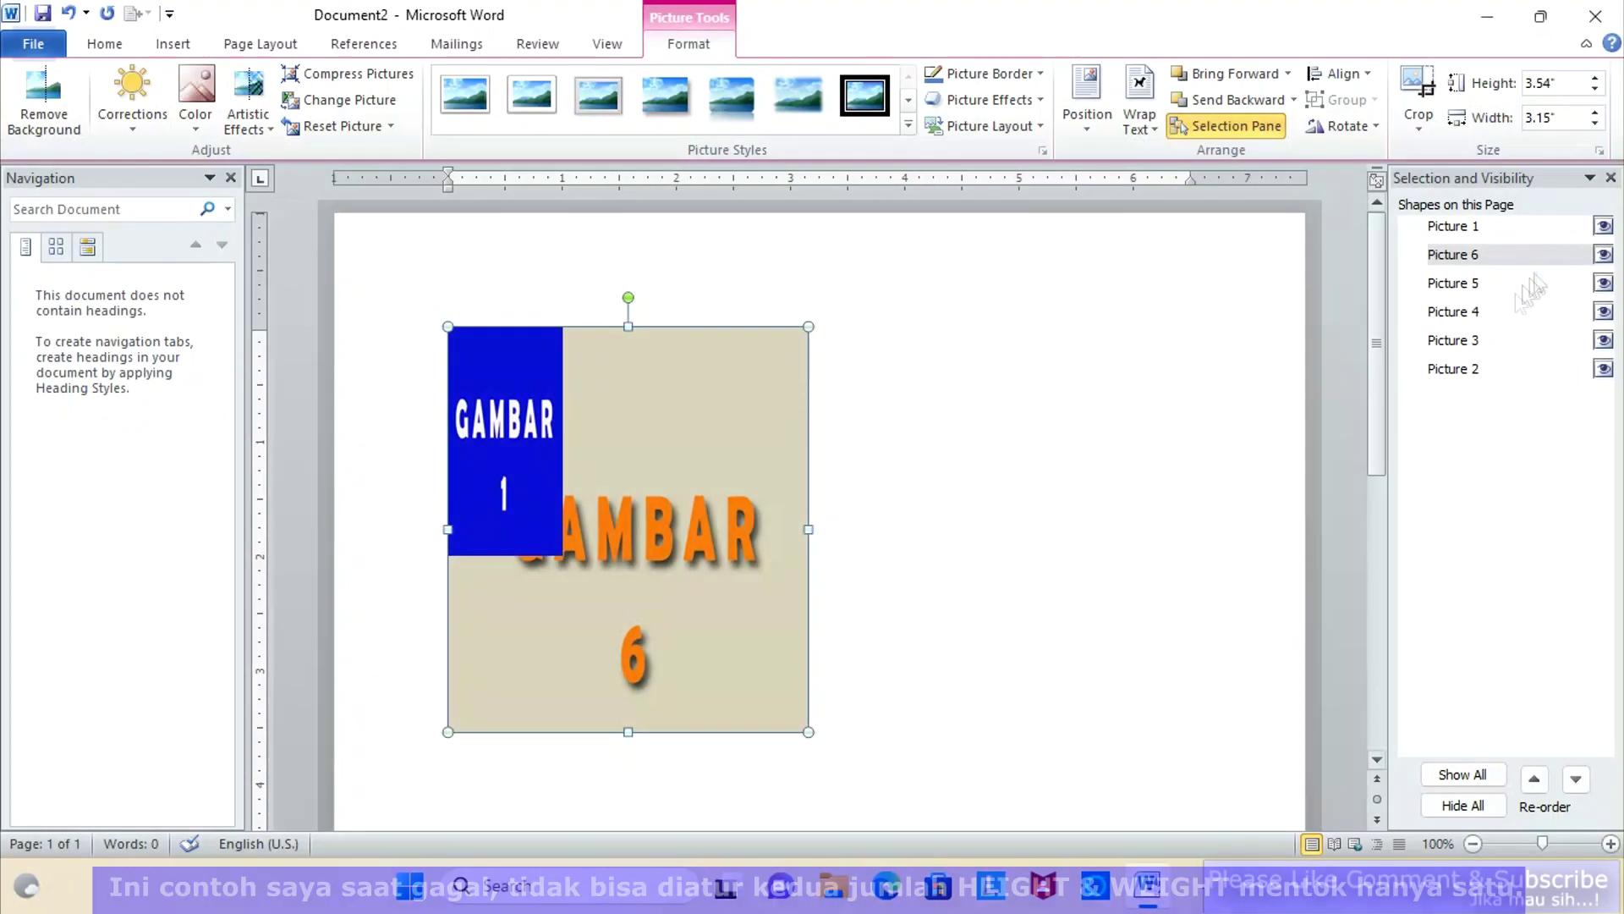
{"action": "left_click", "coordinate": [1453, 226], "text": "ctrl"}
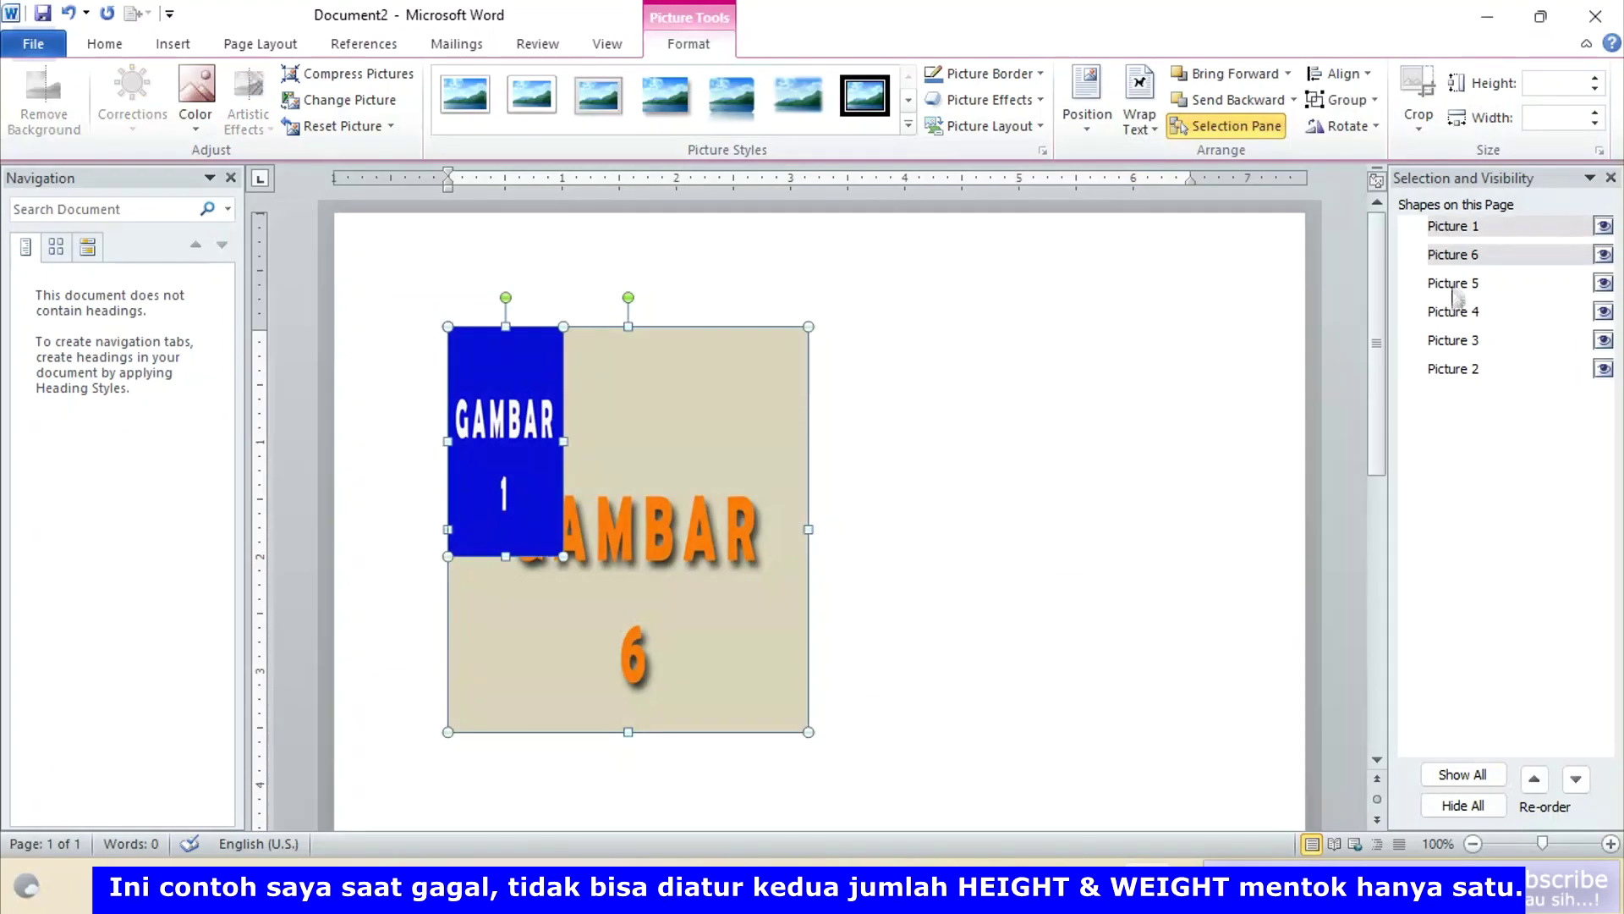
- Select Pictures 1–5 and enter 2 inches for both height and width
{"action": "left_click", "coordinate": [1453, 283], "text": "ctrl"}
{"action": "left_click", "coordinate": [1452, 311], "text": "ctrl"}
{"action": "left_click", "coordinate": [1451, 352], "text": "ctrl"}
{"action": "left_click", "coordinate": [1451, 369], "text": "ctrl"}
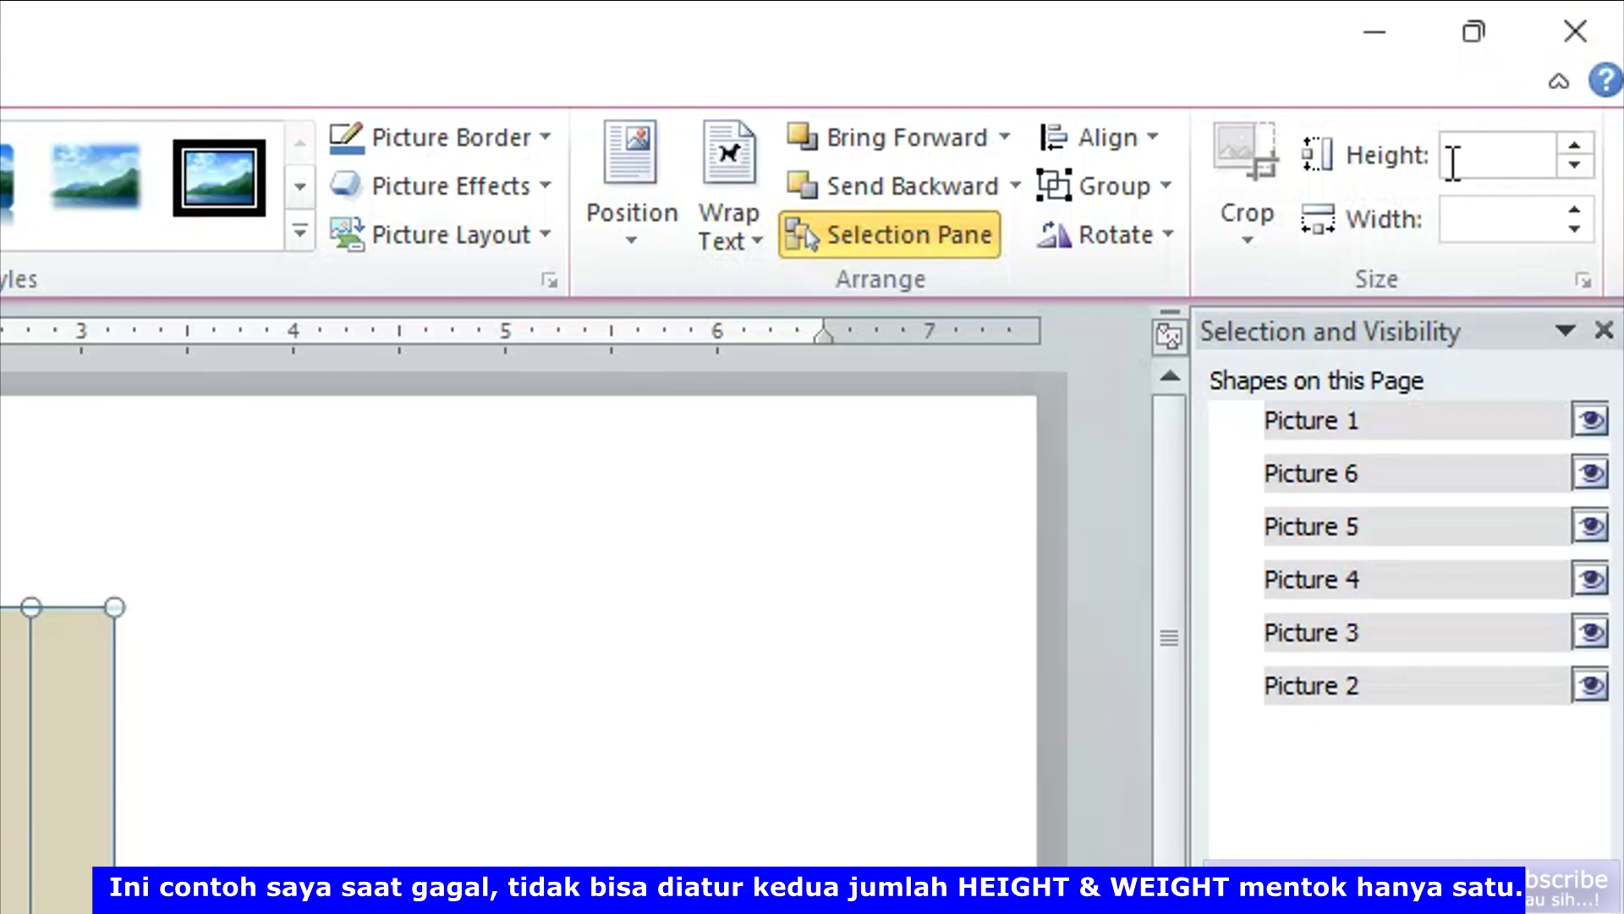
{"action": "left_click", "coordinate": [1457, 163]}
{"action": "type", "text": "2"}
{"action": "left_click", "coordinate": [1465, 217]}
{"action": "type", "text": "2"}
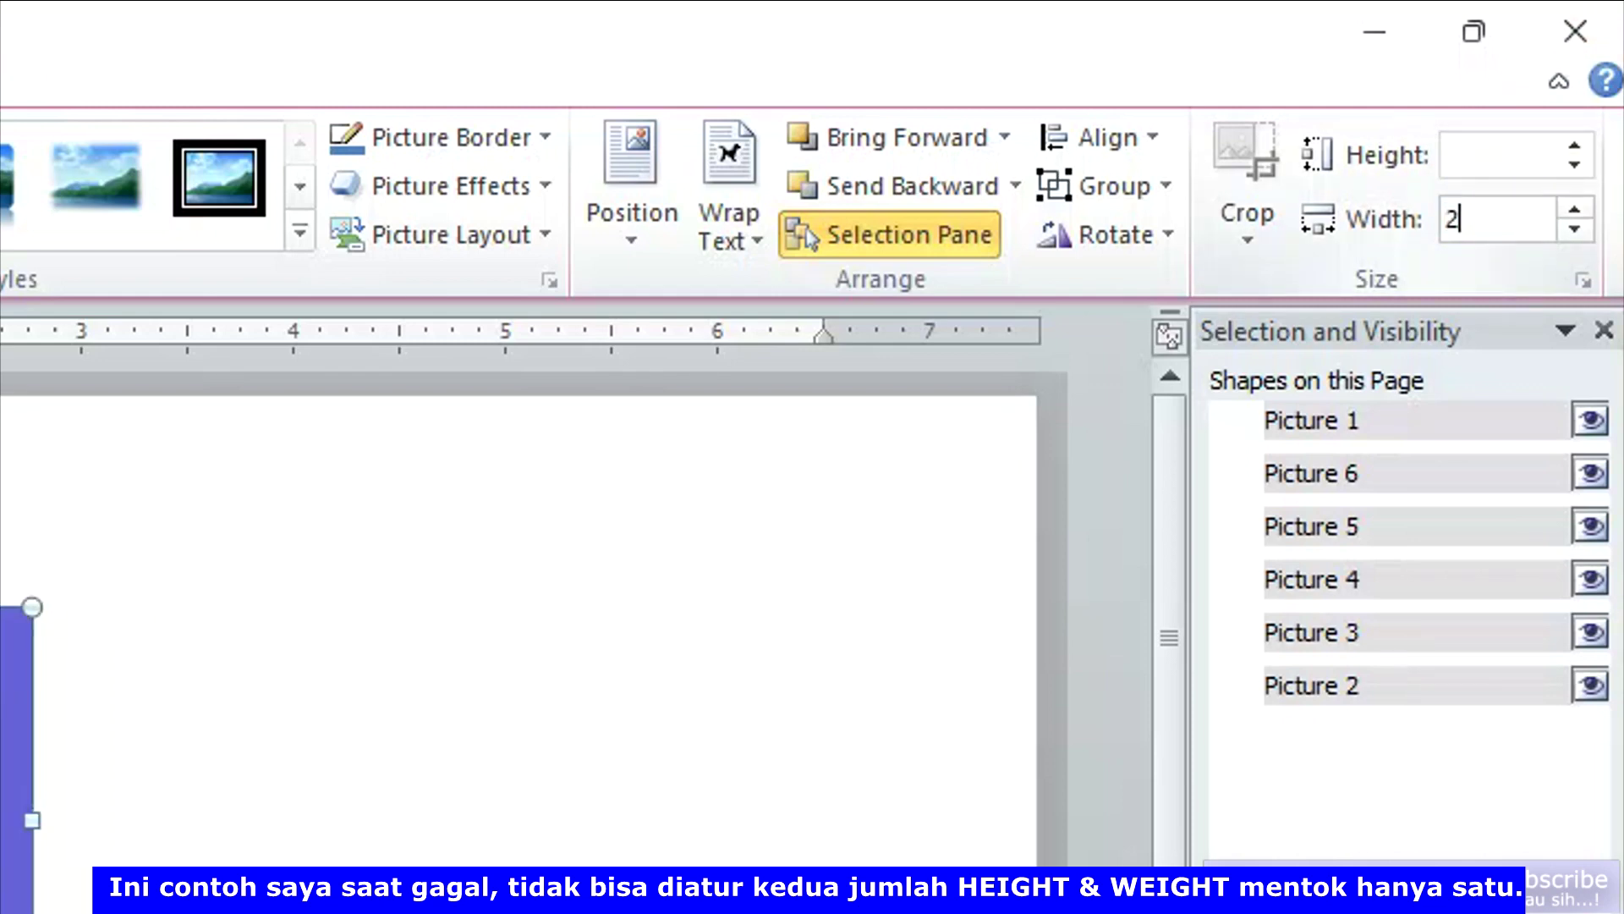
{"action": "key", "text": "Return"}
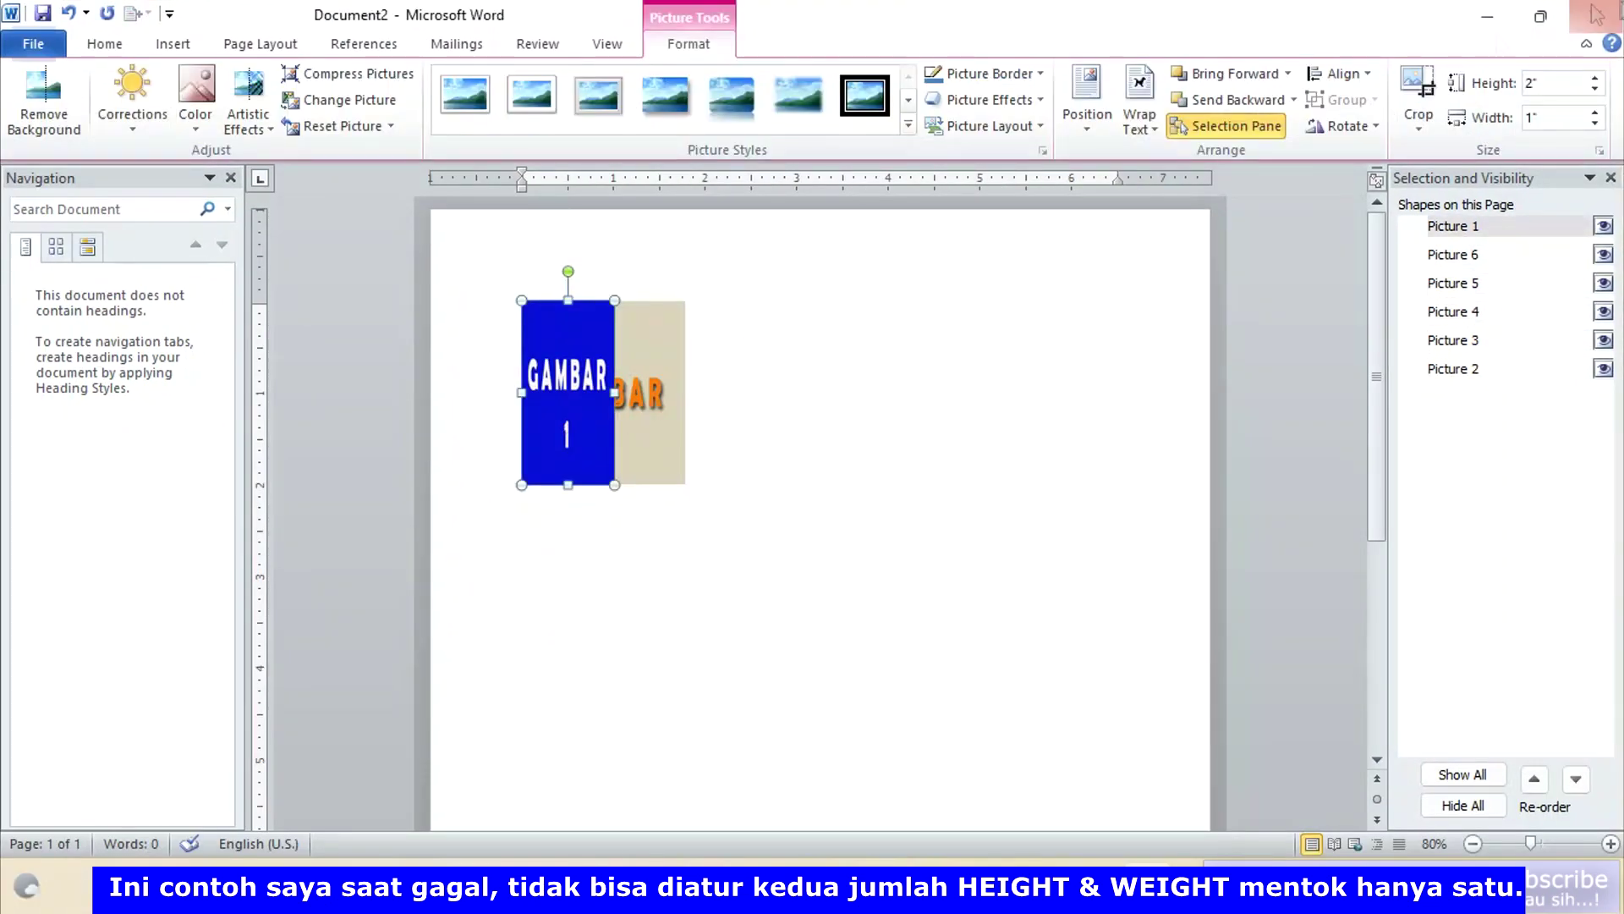
- Reselect GAMBAR 6 and Pictures 1–5 to check the resulting sizes
{"action": "left_click", "coordinate": [1542, 123]}
{"action": "left_click", "coordinate": [1556, 83]}
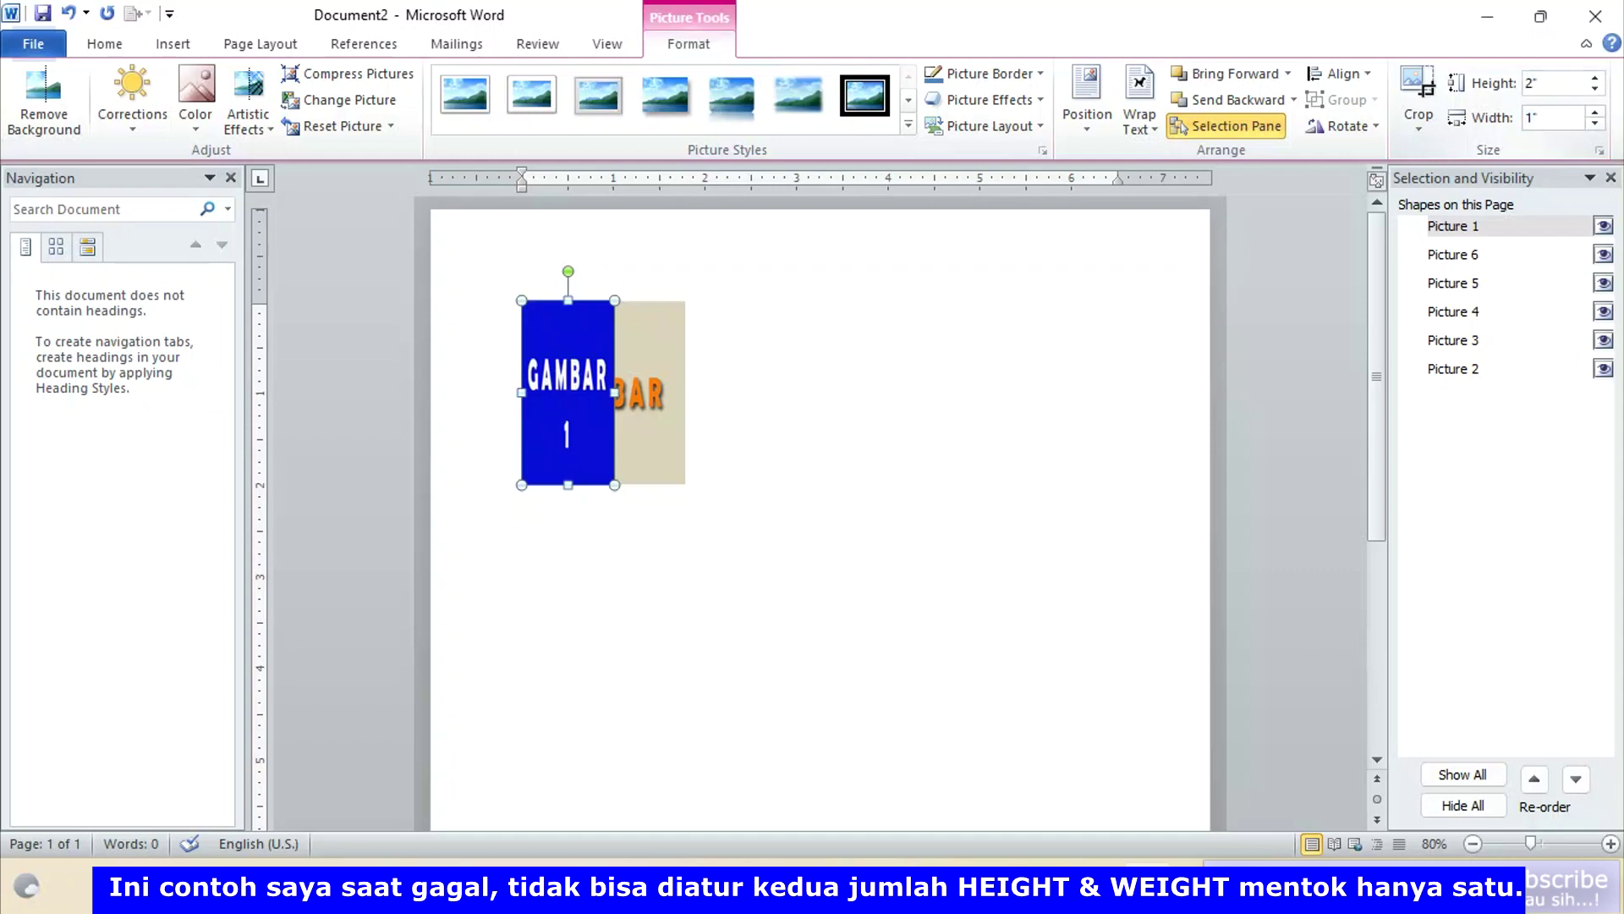
{"action": "left_click", "coordinate": [673, 373]}
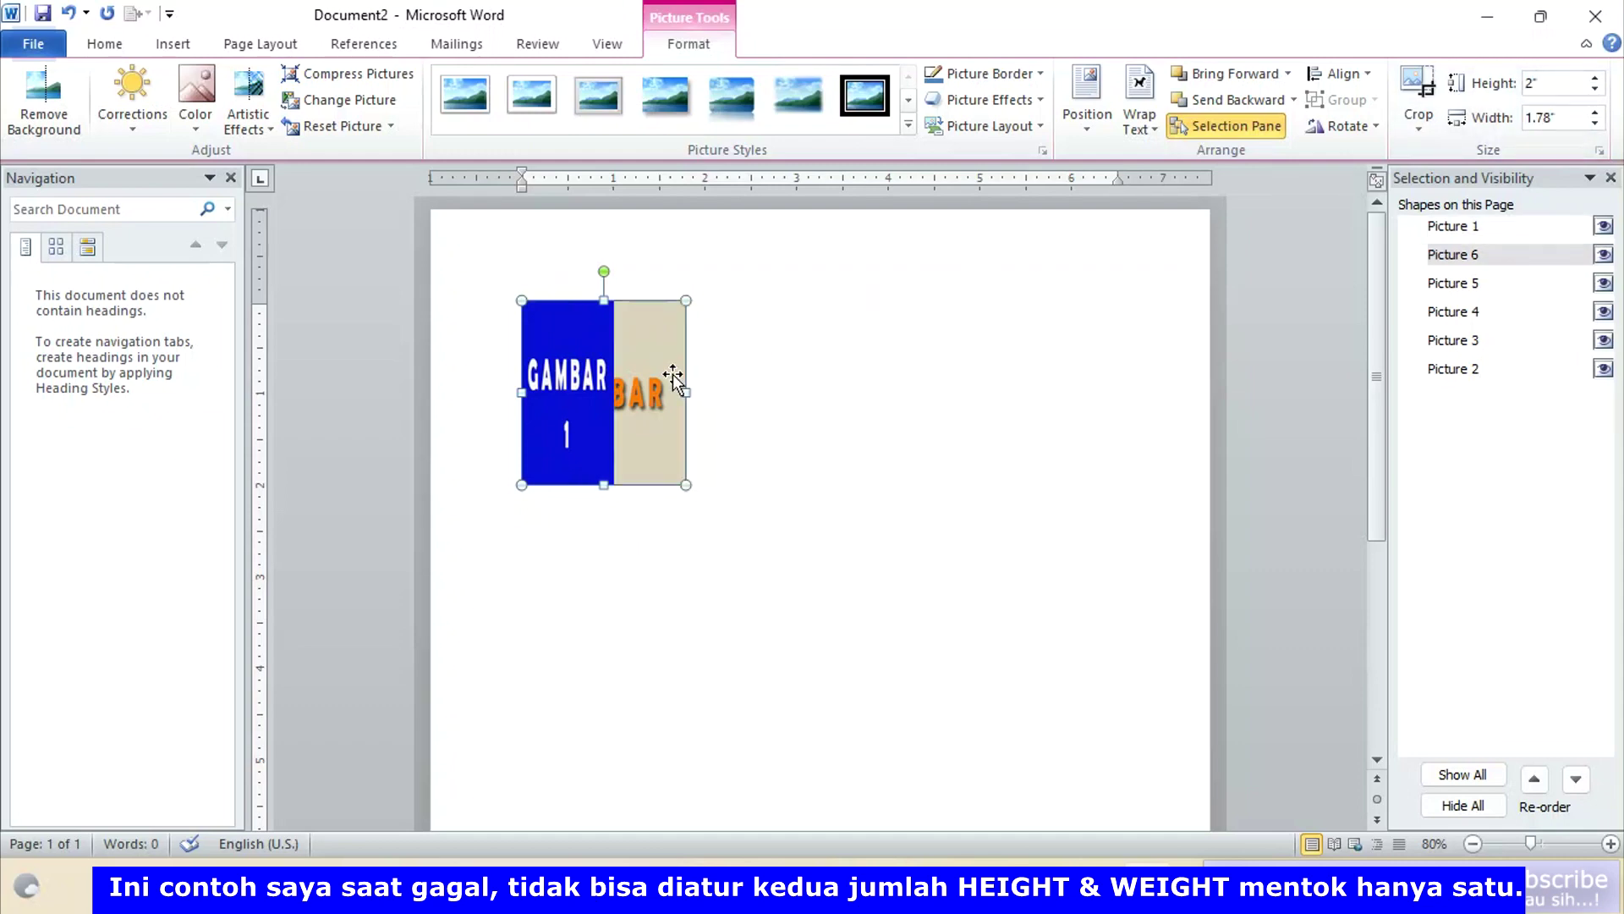
{"action": "left_click", "coordinate": [1599, 150]}
{"action": "left_click", "coordinate": [1036, 661]}
{"action": "left_click", "coordinate": [1454, 226], "text": "ctrl"}
{"action": "left_click", "coordinate": [1448, 285], "text": "ctrl"}
{"action": "left_click", "coordinate": [1452, 311], "text": "ctrl"}
{"action": "left_click", "coordinate": [1454, 340], "text": "ctrl"}
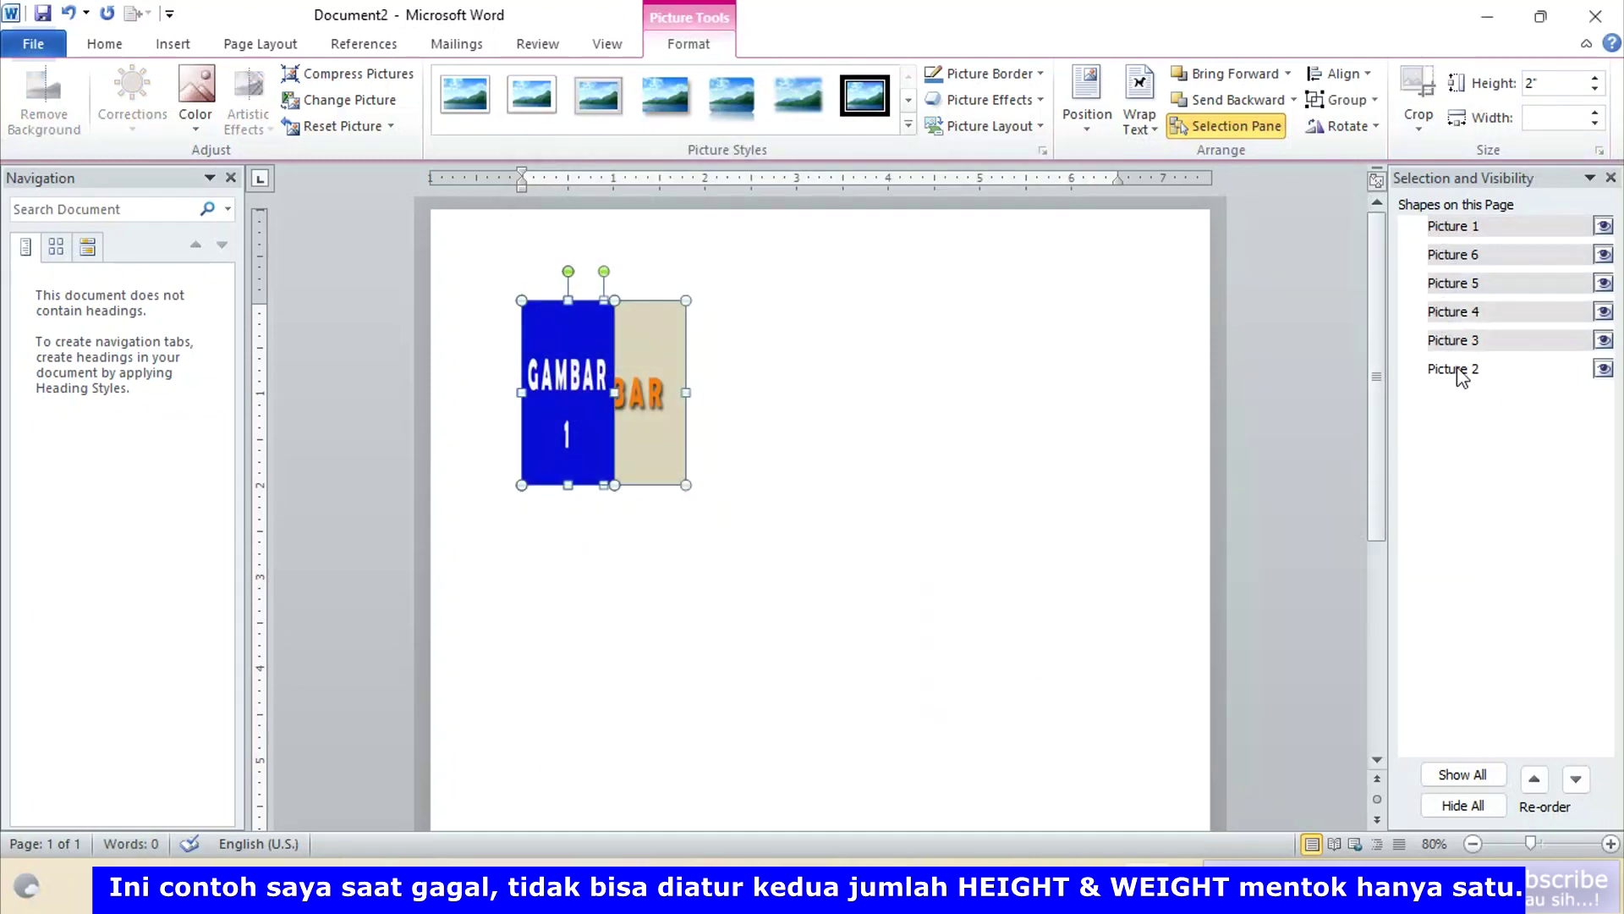
{"action": "left_click", "coordinate": [1455, 368], "text": "ctrl"}
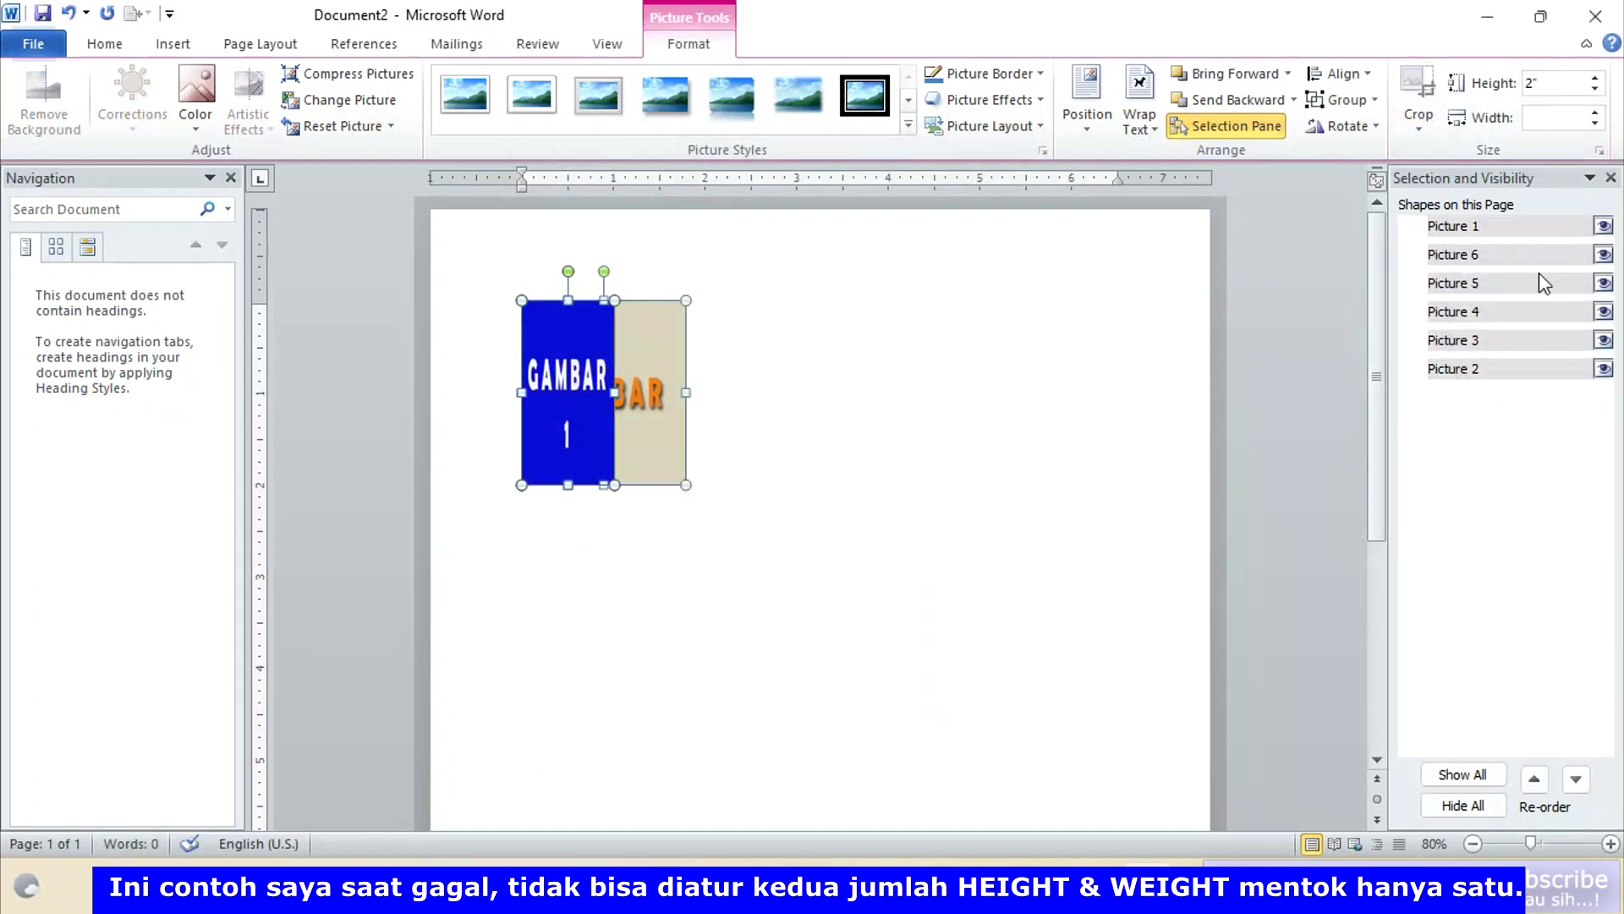
{"action": "left_click", "coordinate": [1057, 331]}
- Undo the change, make Picture 1 visible again, and reselect all six pictures
{"action": "key", "text": "ctrl+z"}
{"action": "left_click", "coordinate": [673, 377]}
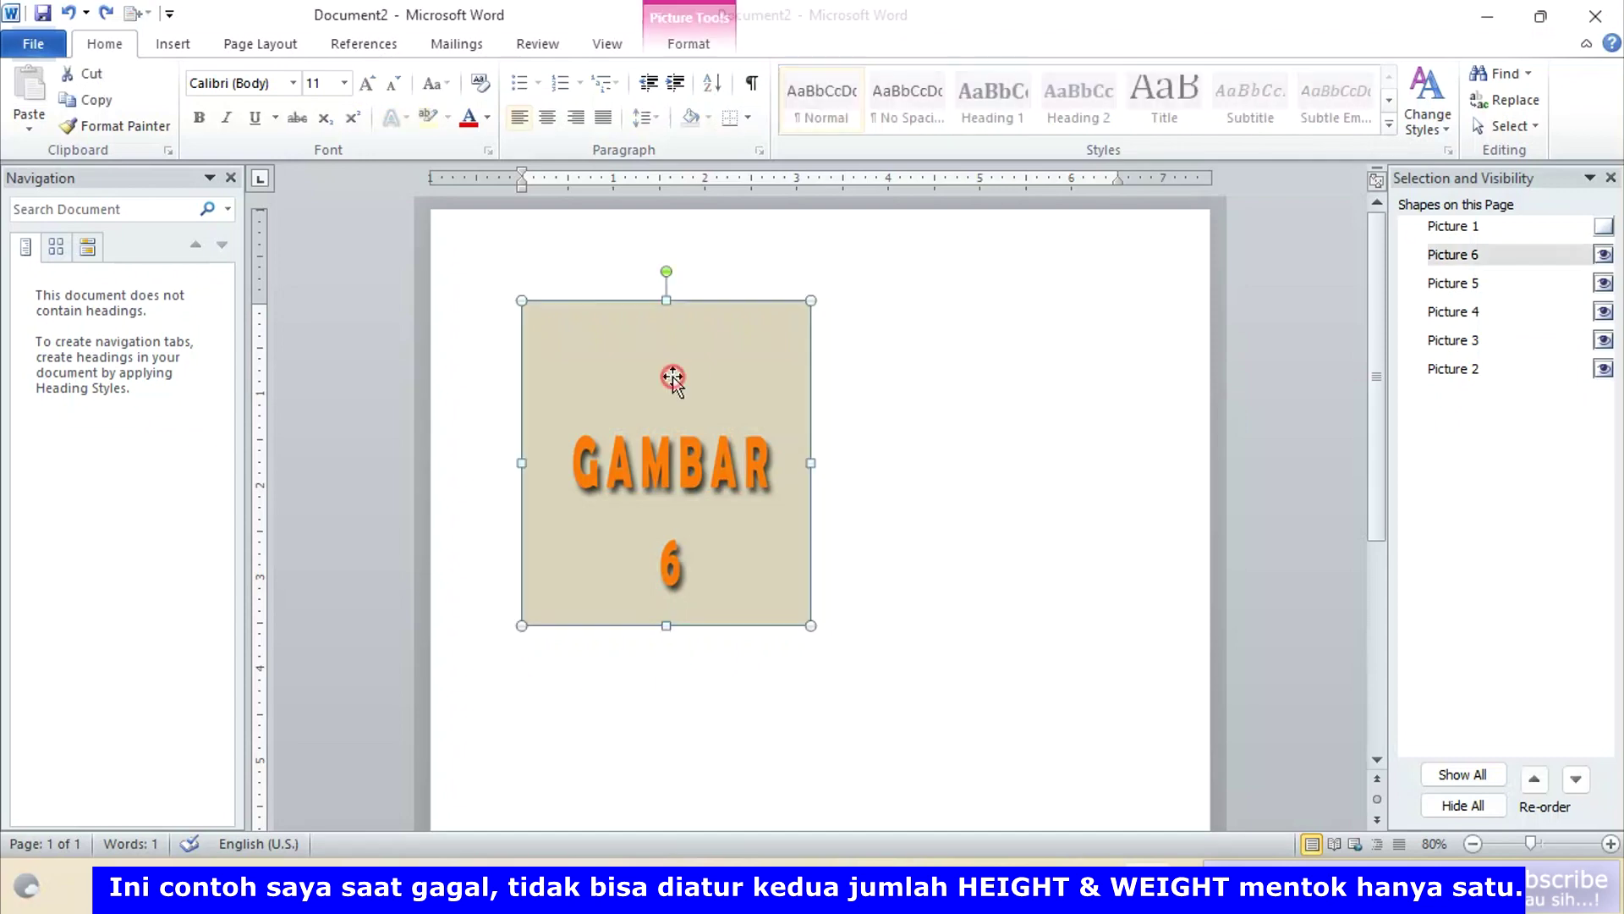
{"action": "left_click", "coordinate": [1604, 227]}
{"action": "left_click", "coordinate": [1453, 225], "text": "ctrl"}
{"action": "left_click", "coordinate": [1454, 284], "text": "ctrl"}
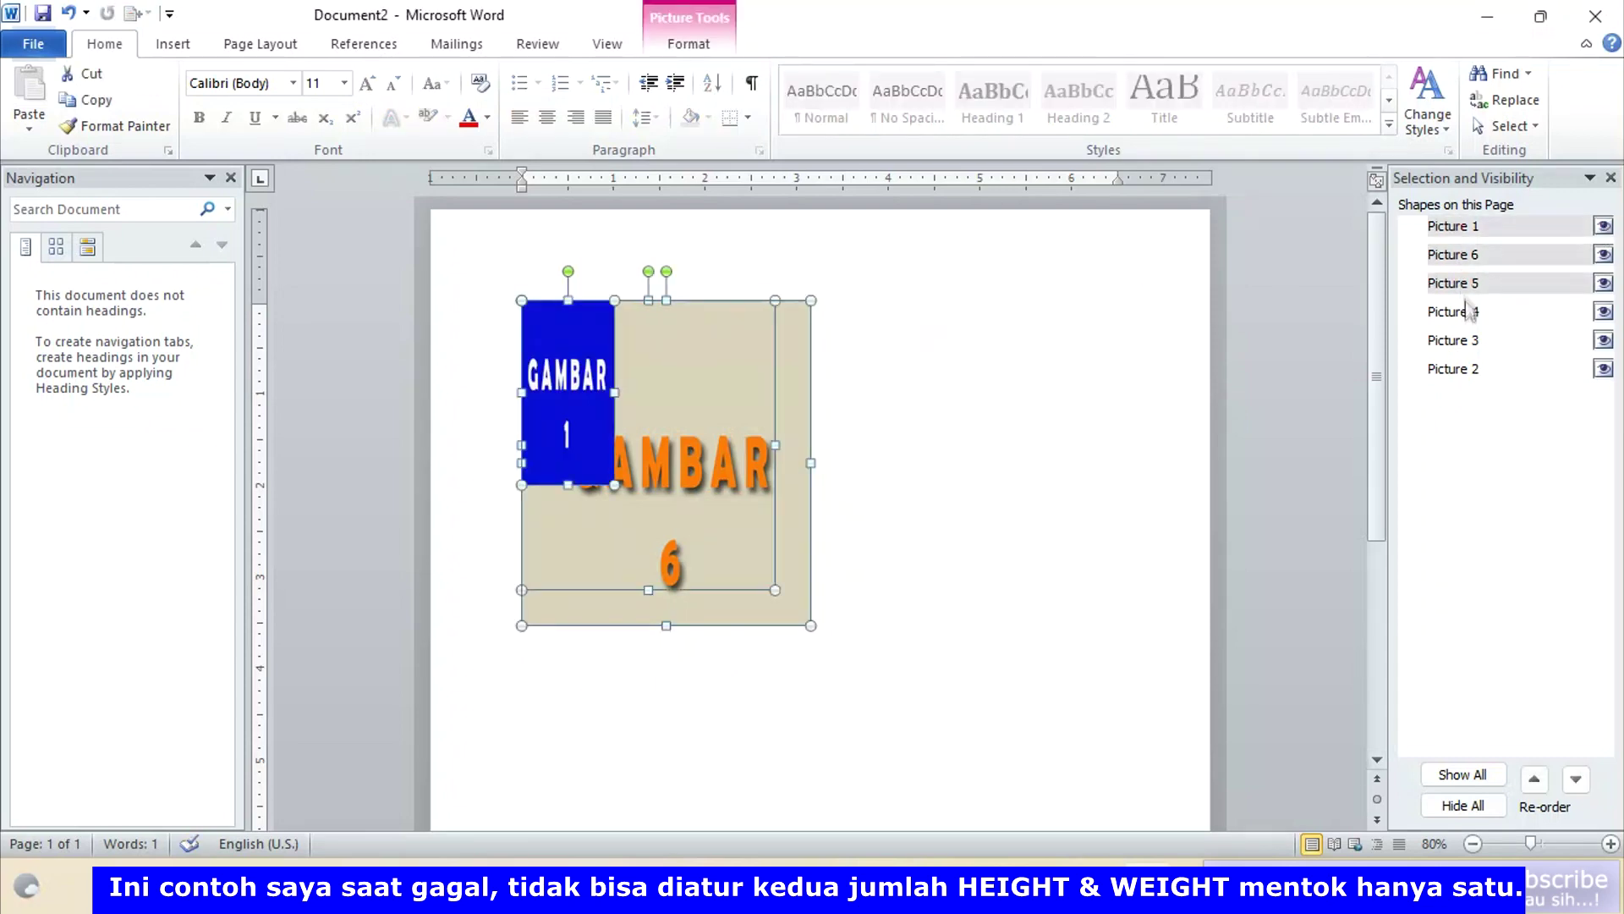
{"action": "left_click", "coordinate": [1453, 312], "text": "ctrl"}
{"action": "left_click", "coordinate": [1453, 340], "text": "ctrl"}
{"action": "left_click", "coordinate": [1453, 368], "text": "ctrl"}
{"action": "left_click", "coordinate": [689, 44]}
- Undo two earlier changes and redo the pictures' stacked alignment
{"action": "right_click", "coordinate": [795, 398]}
{"action": "left_click", "coordinate": [1109, 379]}
{"action": "left_click", "coordinate": [1112, 382]}
{"action": "key", "text": "ctrl+z"}
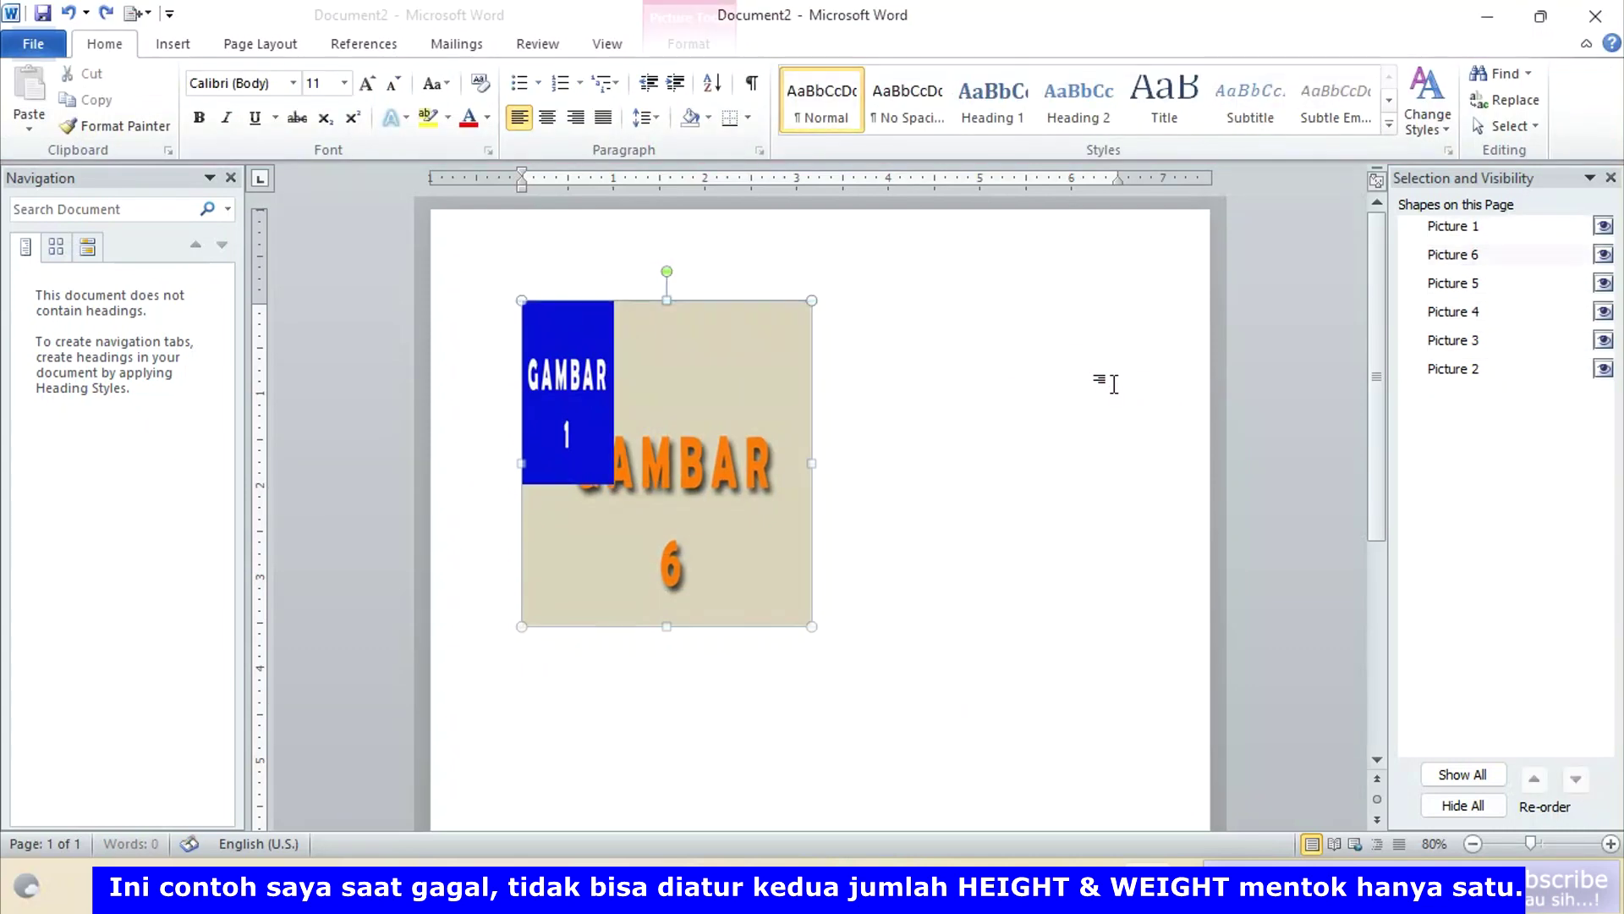
{"action": "key", "text": "ctrl+z"}
{"action": "key", "text": "ctrl+z"}
{"action": "key", "text": "ctrl+z"}
{"action": "key", "text": "ctrl+y"}
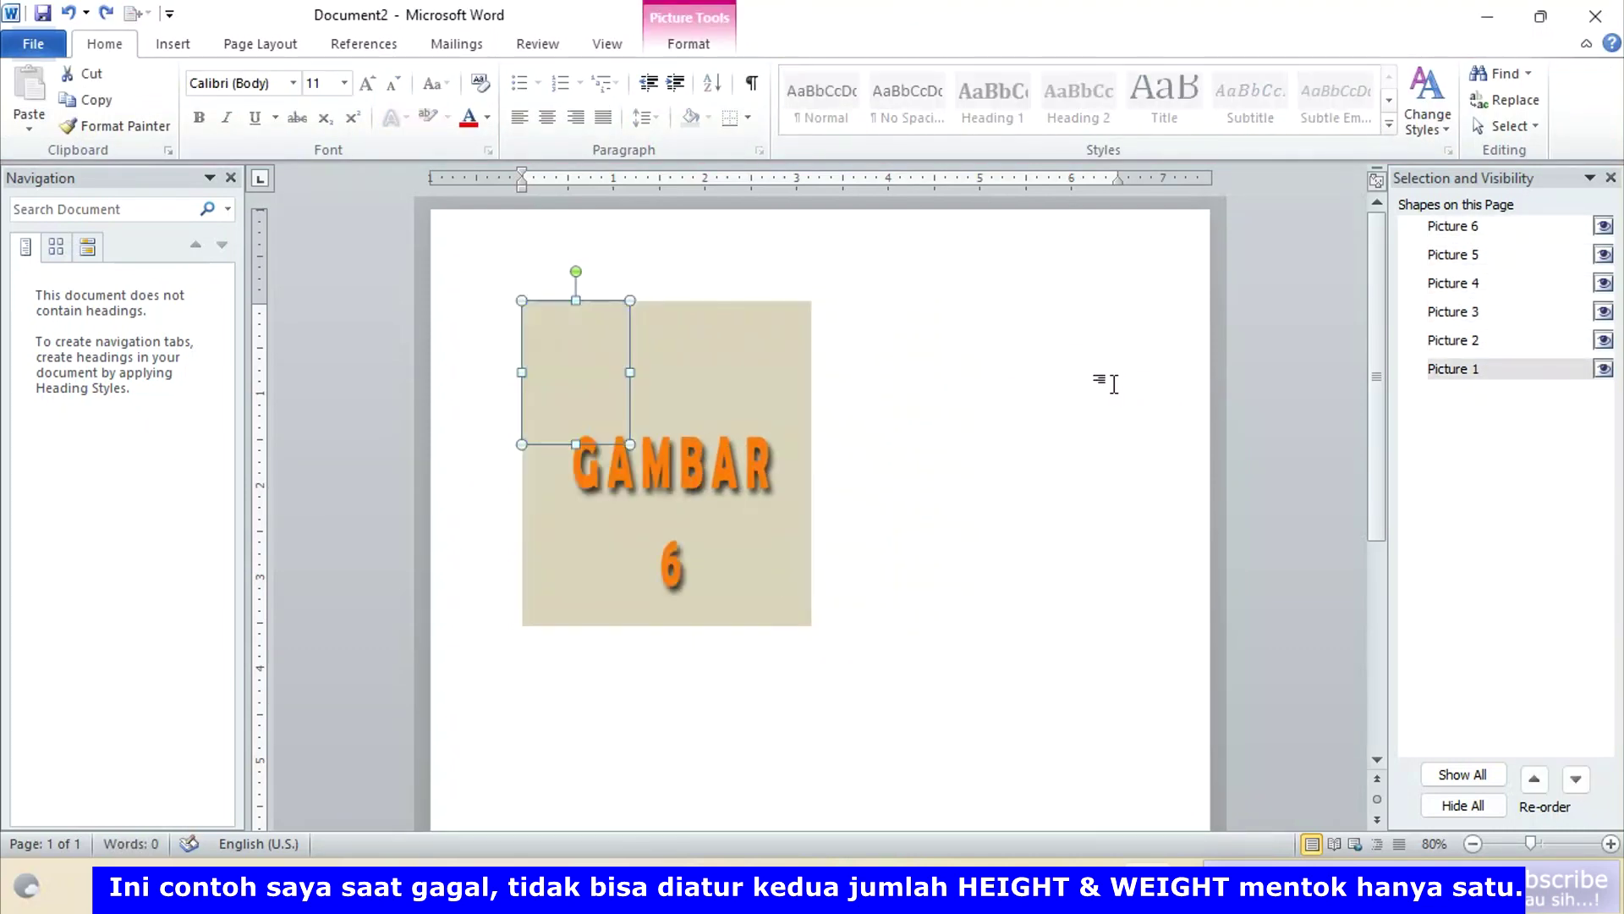
- Check the Size tab in More Layout Options, then reselect Pictures 6, 5 and 4
{"action": "right_click", "coordinate": [692, 461]}
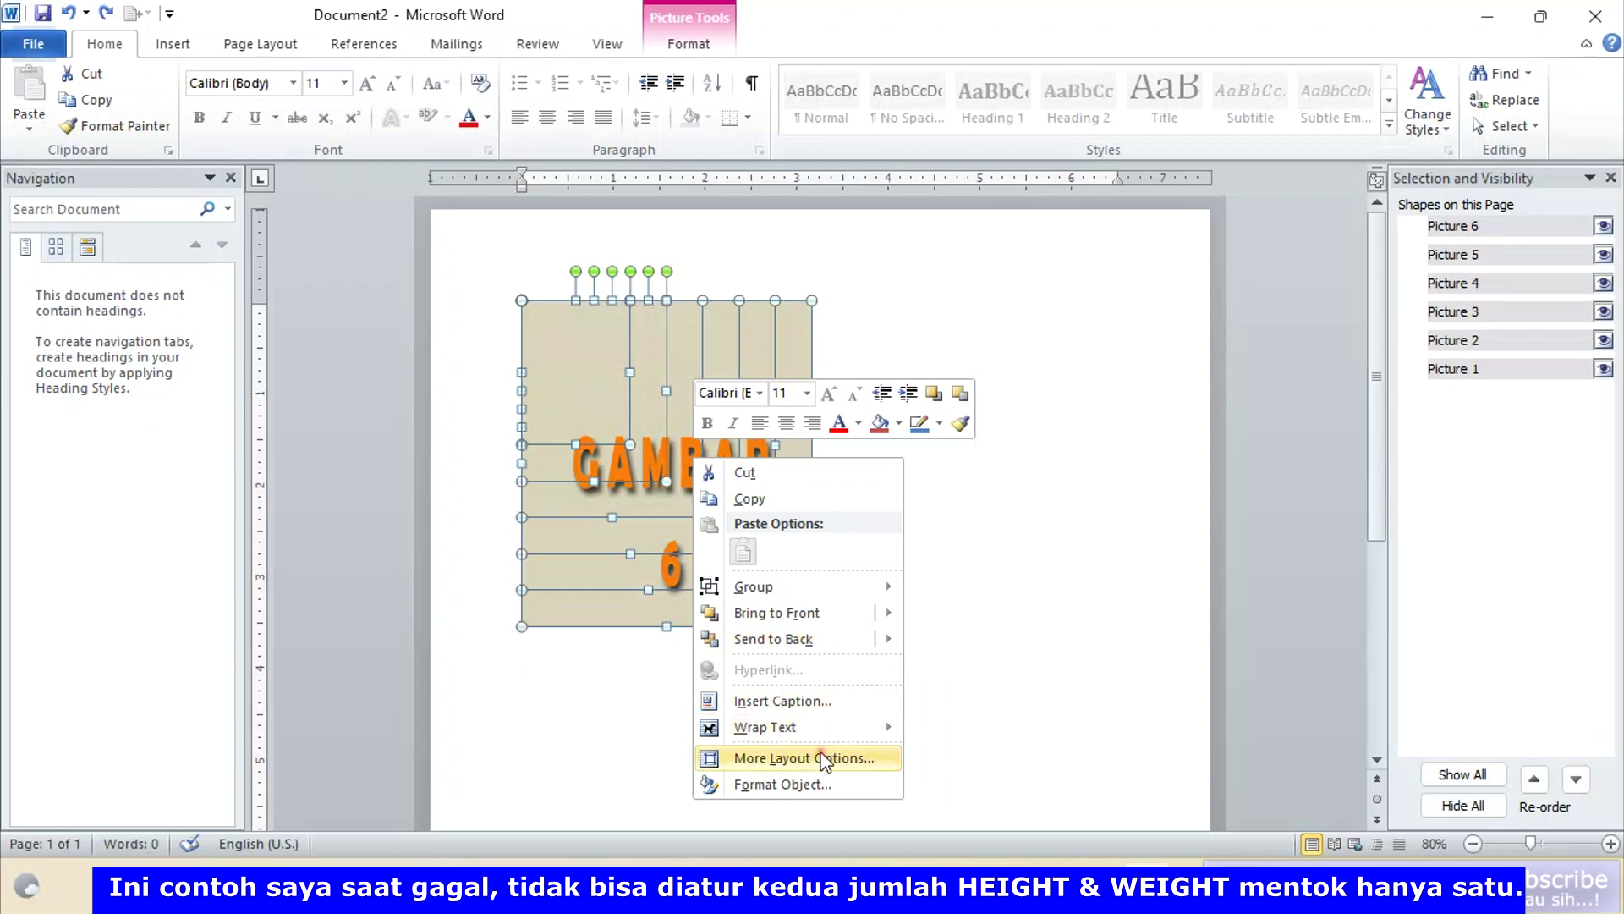
{"action": "left_click", "coordinate": [833, 757]}
{"action": "left_click", "coordinate": [729, 200]}
{"action": "key", "text": "Return"}
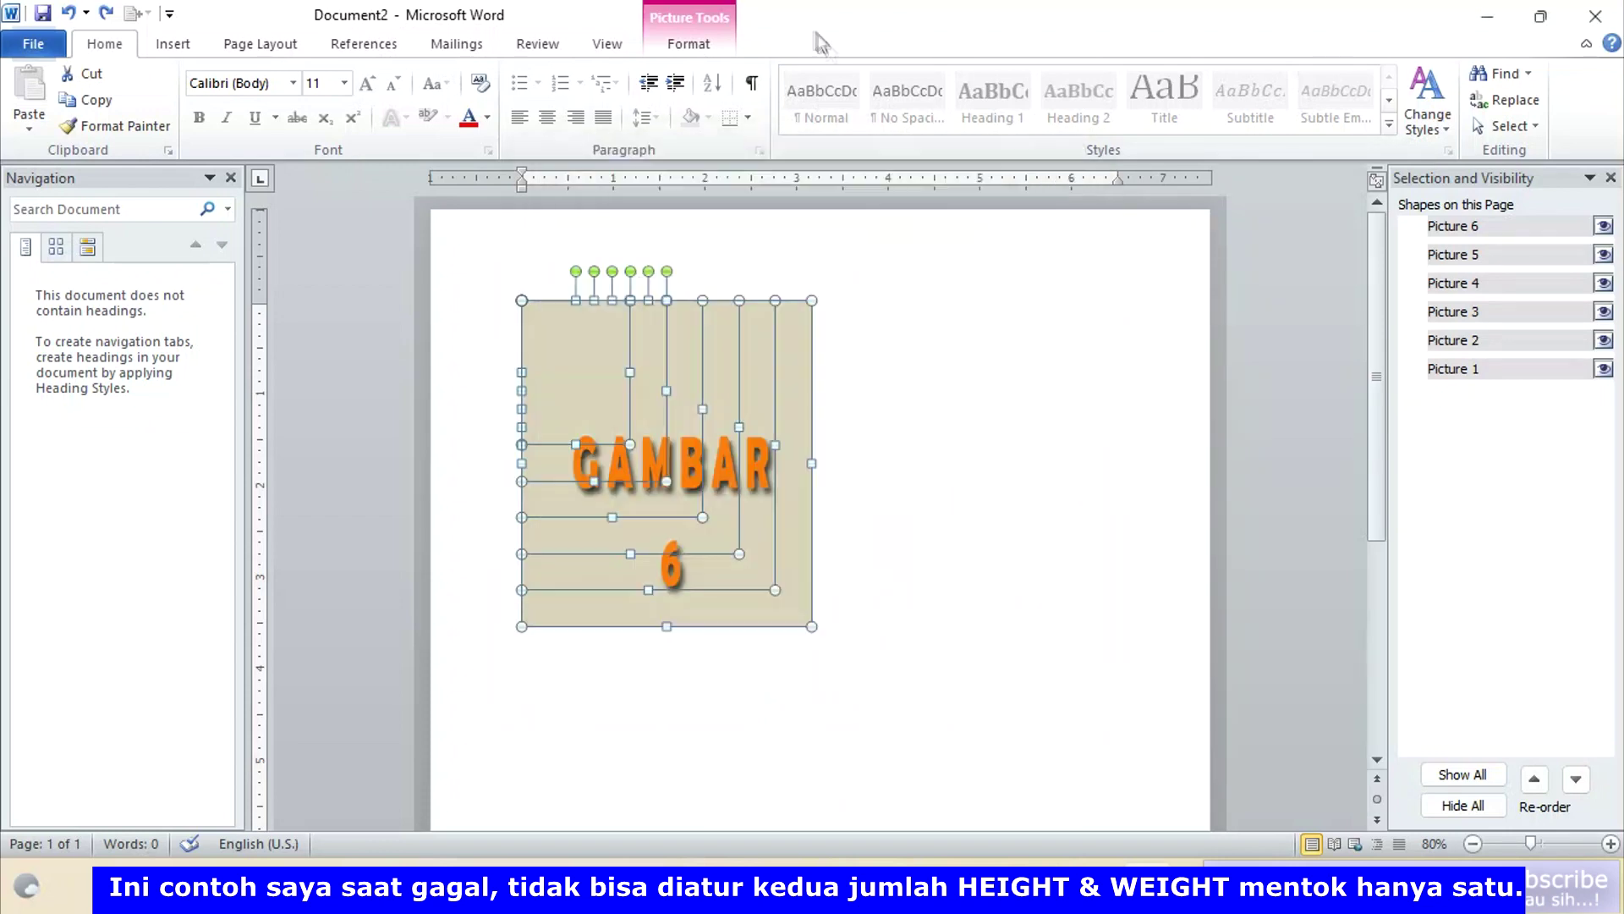
{"action": "left_click", "coordinate": [688, 43]}
{"action": "key", "text": "Escape"}
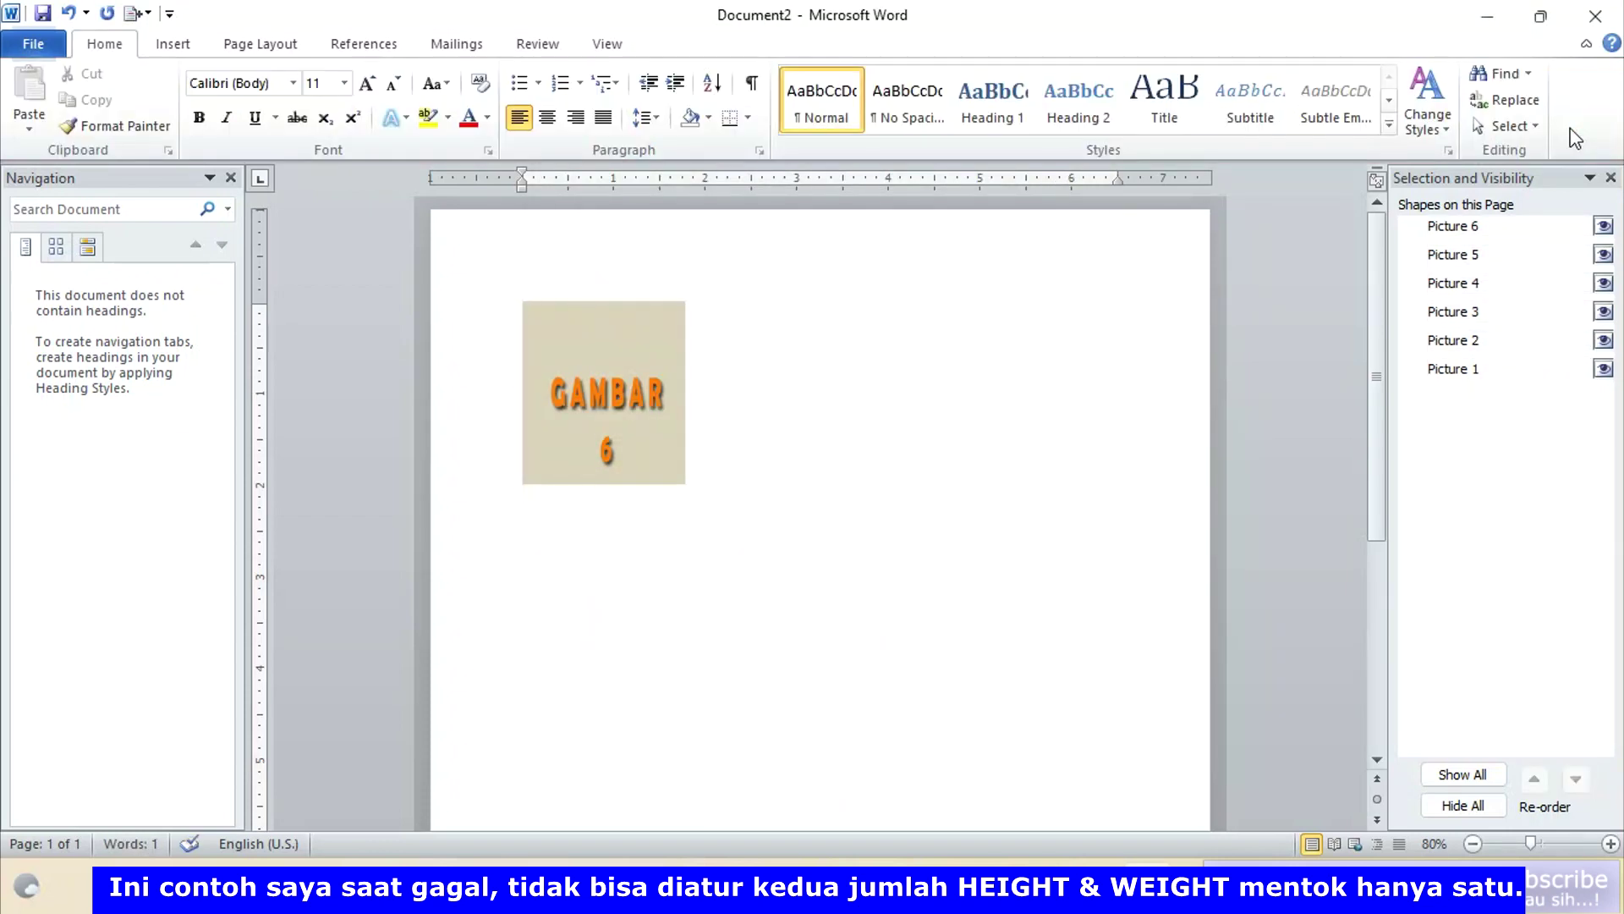
{"action": "left_click", "coordinate": [1463, 228]}
{"action": "left_click", "coordinate": [1453, 255], "text": "ctrl"}
{"action": "left_click", "coordinate": [1452, 283], "text": "ctrl"}
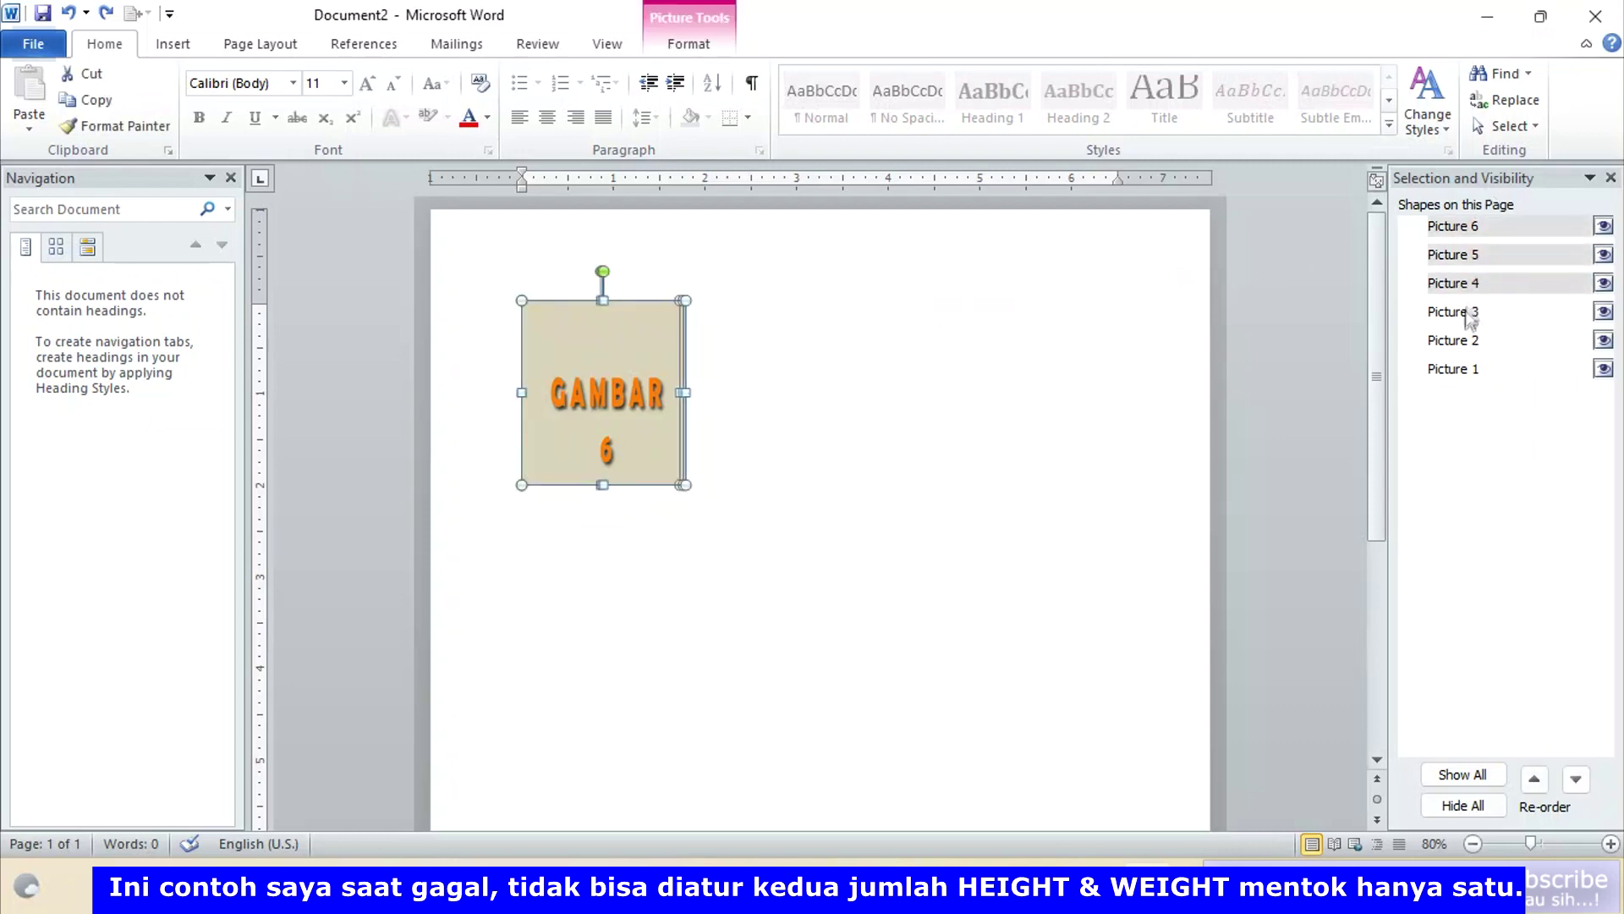
- Finish selecting the pictures and set their width to 1 inch
{"action": "left_click", "coordinate": [1452, 368], "text": "shift"}
{"action": "left_click", "coordinate": [689, 43]}
{"action": "triple_click", "coordinate": [1554, 118]}
{"action": "type", "text": "1"}
{"action": "key", "text": "Return"}
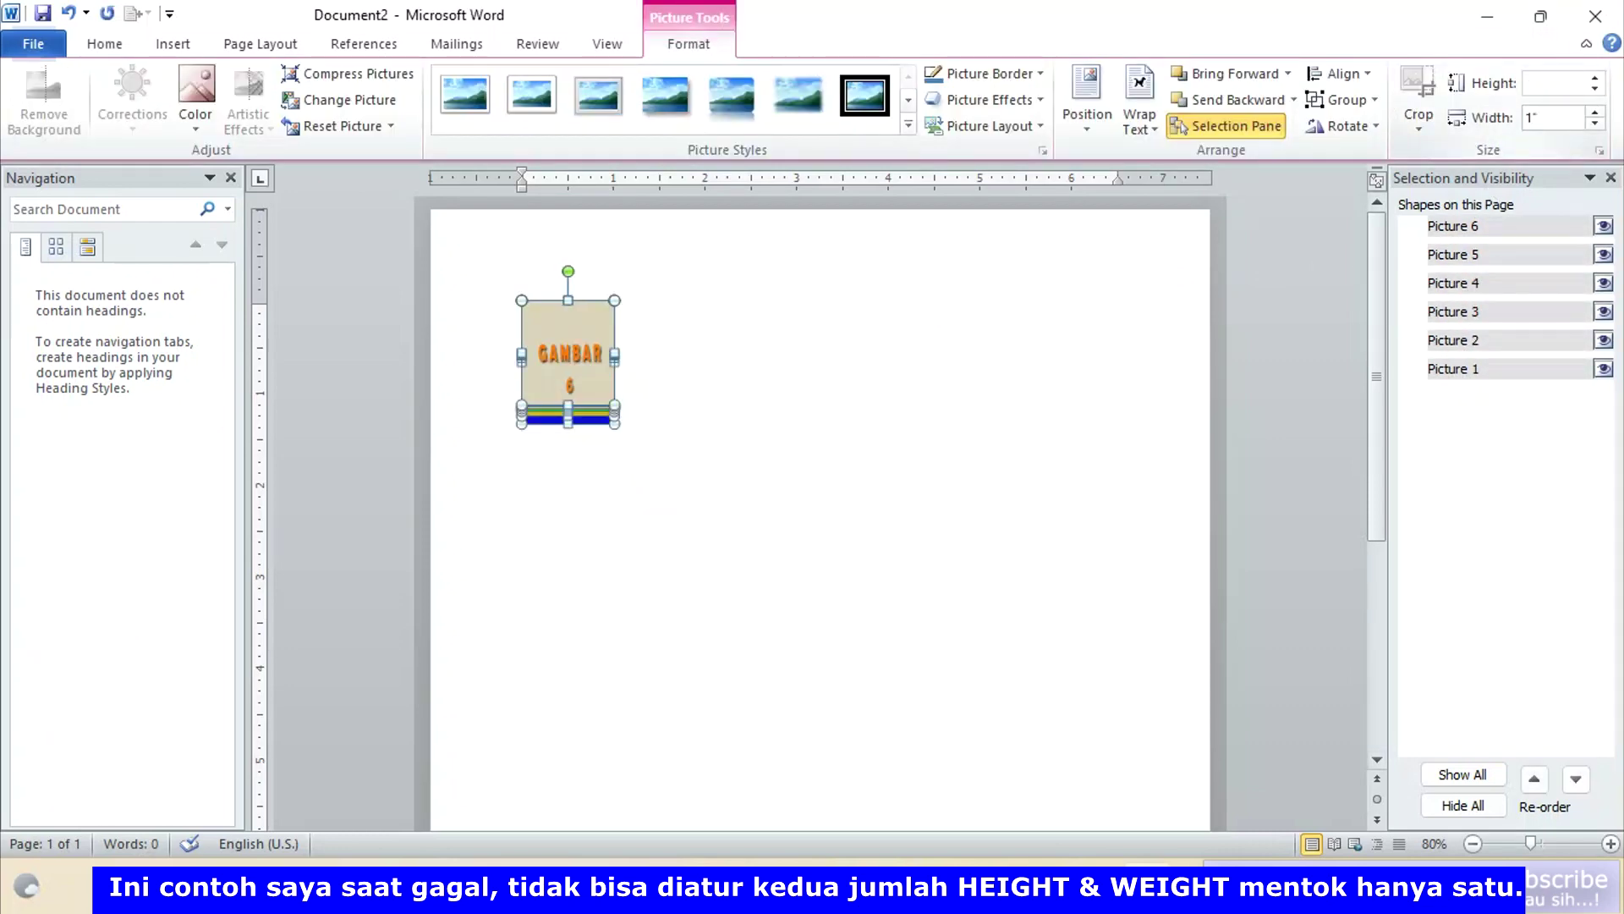
- Untick Lock aspect ratio in the layout Size settings and set the height to 2 inches
{"action": "right_click", "coordinate": [542, 337]}
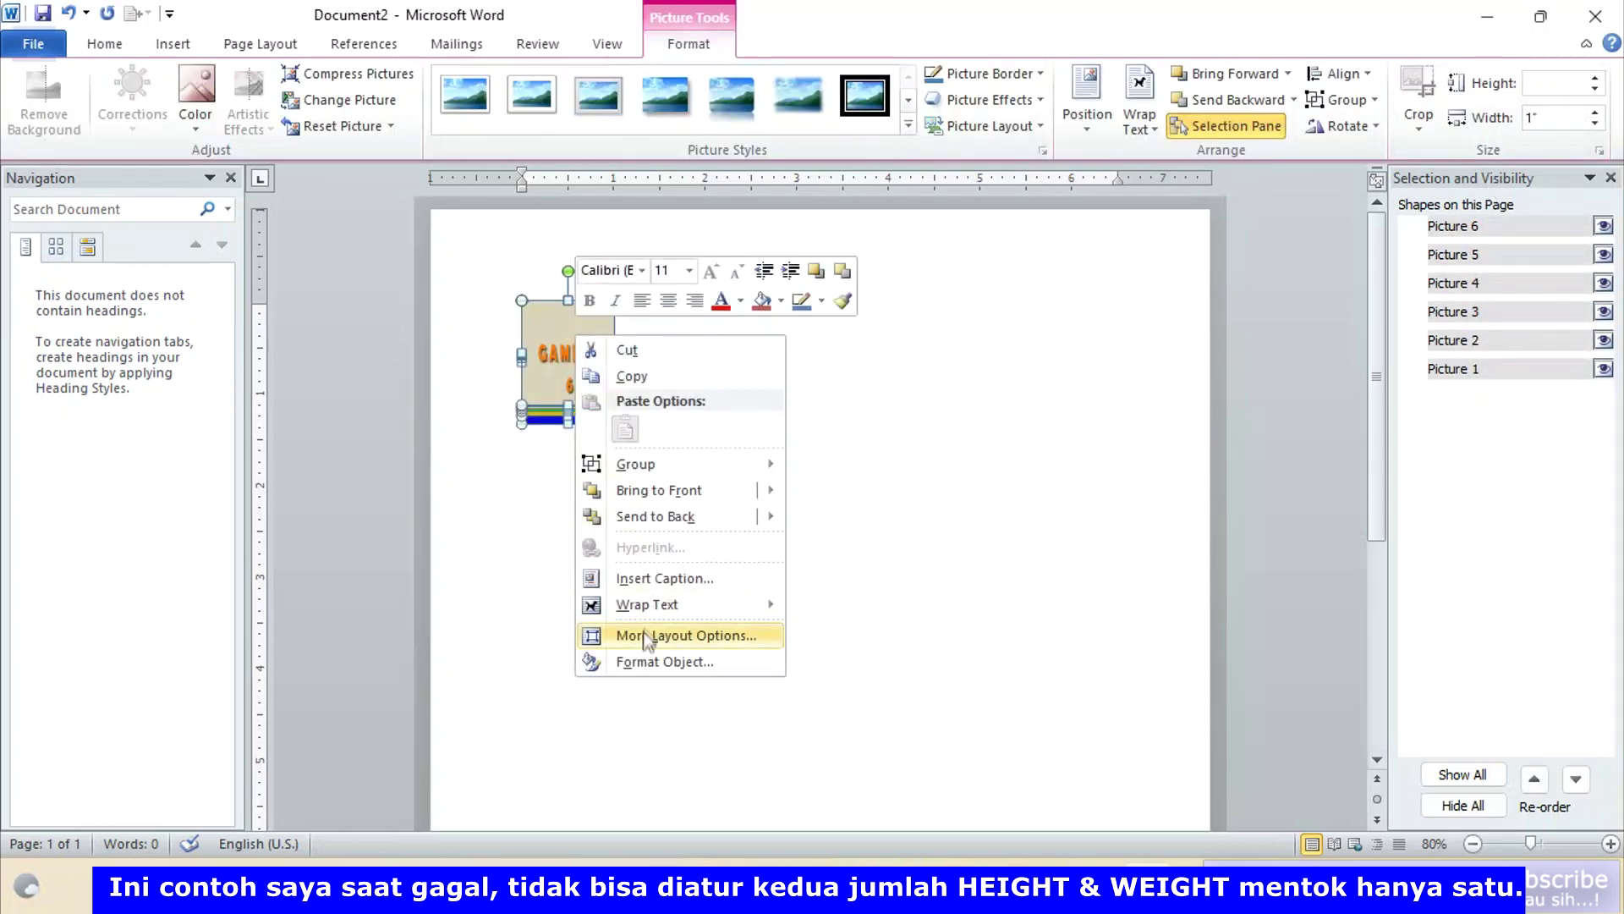
{"action": "left_click", "coordinate": [671, 627]}
{"action": "left_click", "coordinate": [749, 195]}
{"action": "left_click", "coordinate": [576, 509]}
{"action": "left_click", "coordinate": [932, 661]}
{"action": "left_click", "coordinate": [1557, 83]}
{"action": "type", "text": "2"}
{"action": "key", "text": "Return"}
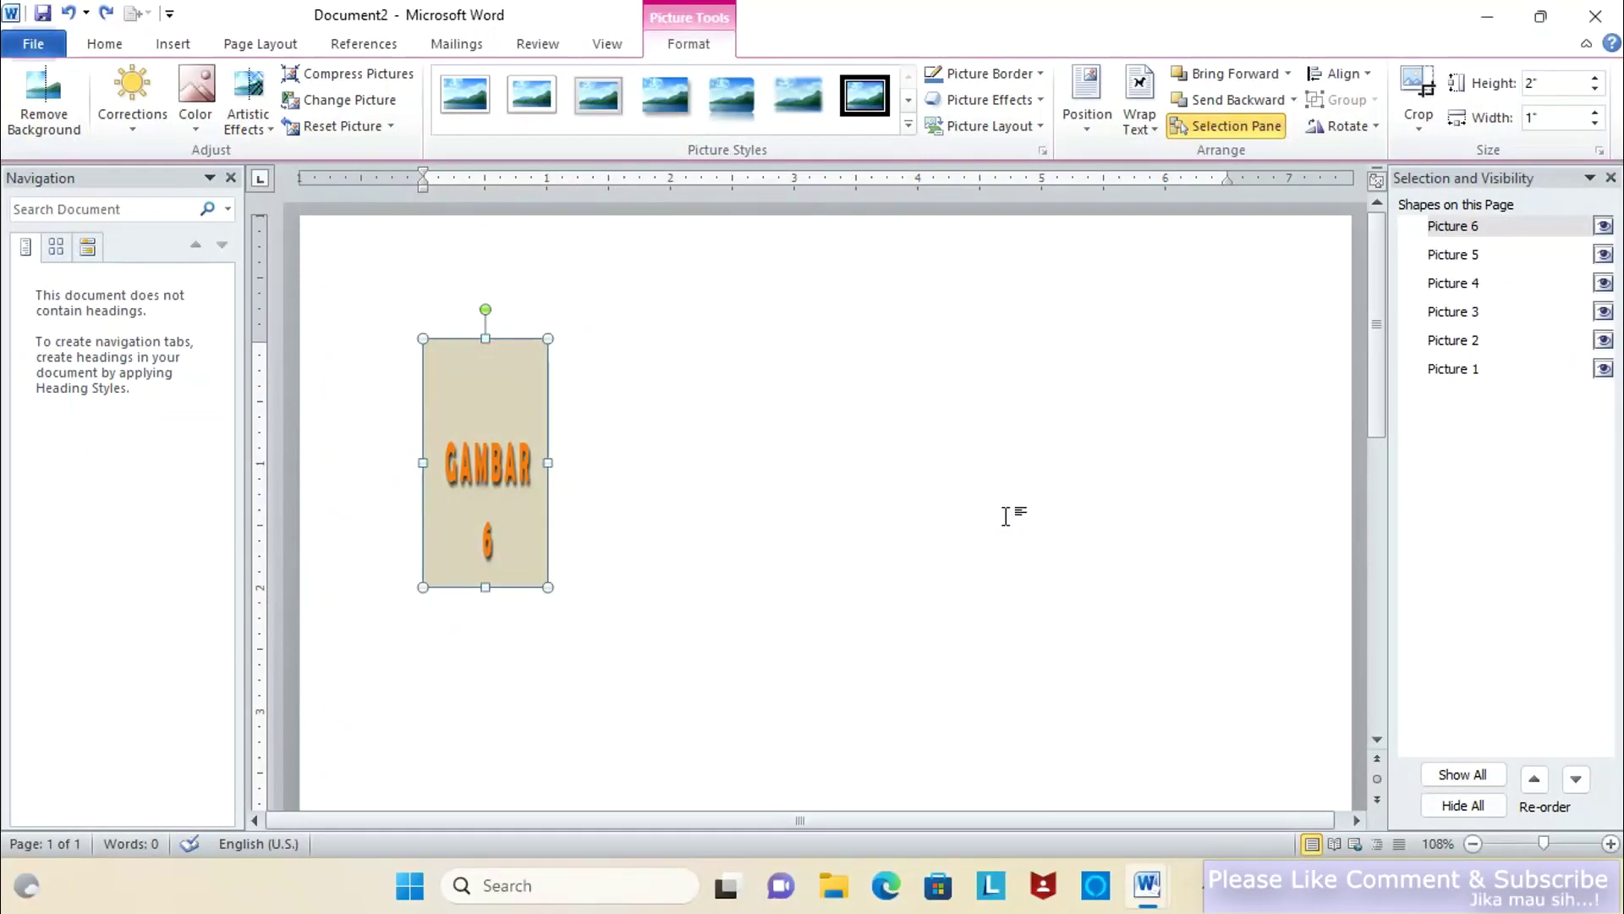
- Zoom the page to 148% and reselect the GAMBAR 6 picture
{"action": "left_click", "coordinate": [1015, 454]}
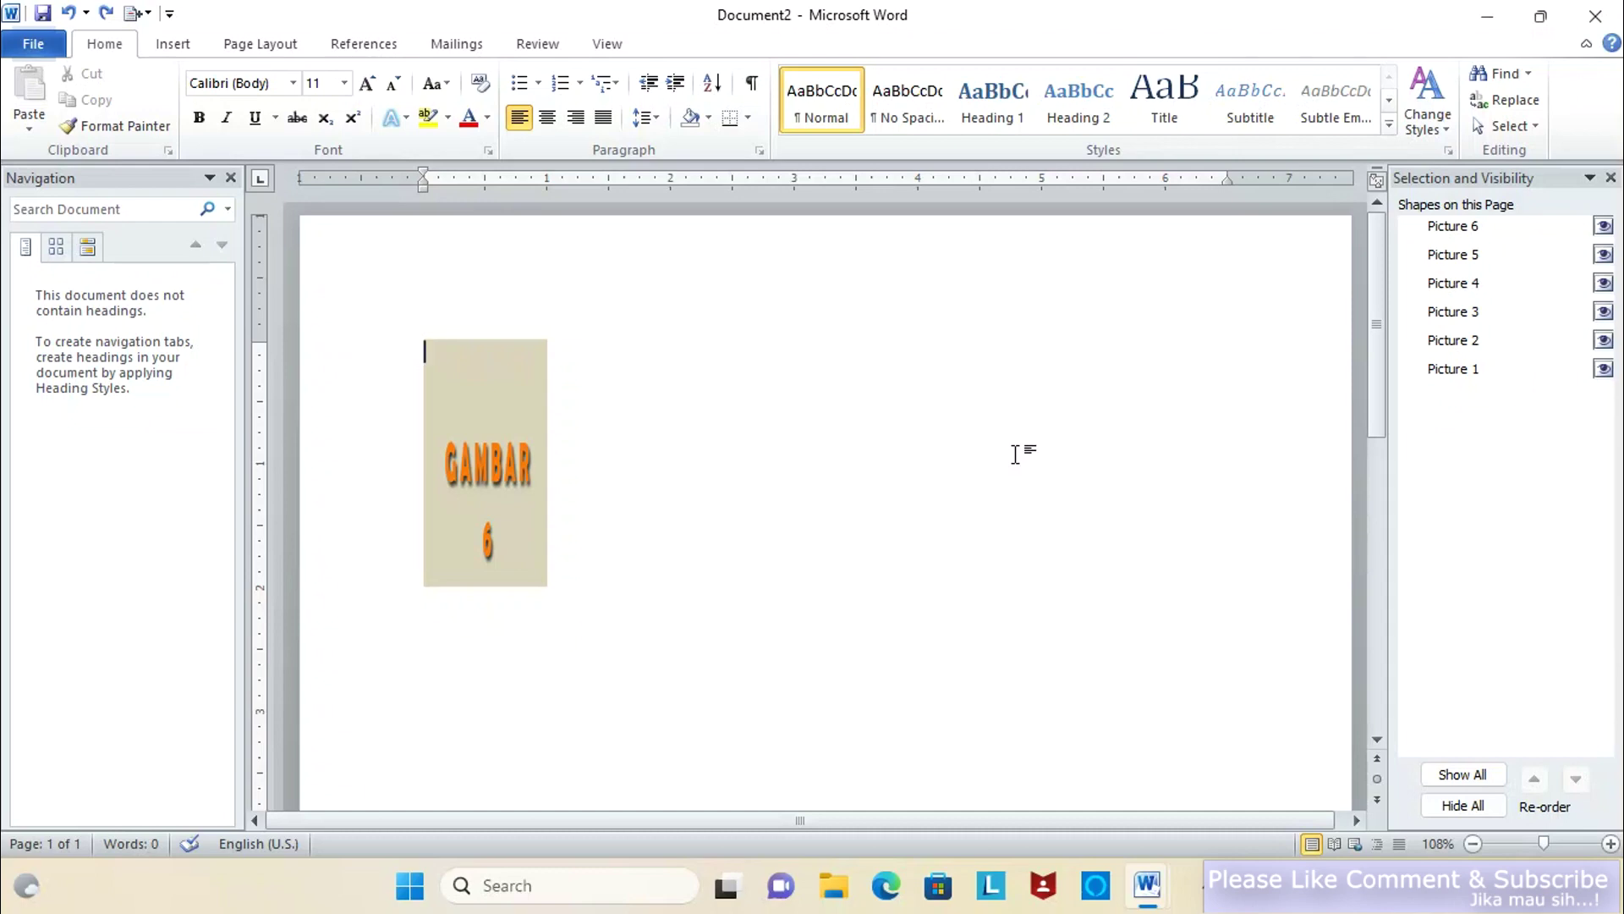
{"action": "left_click", "coordinate": [536, 435]}
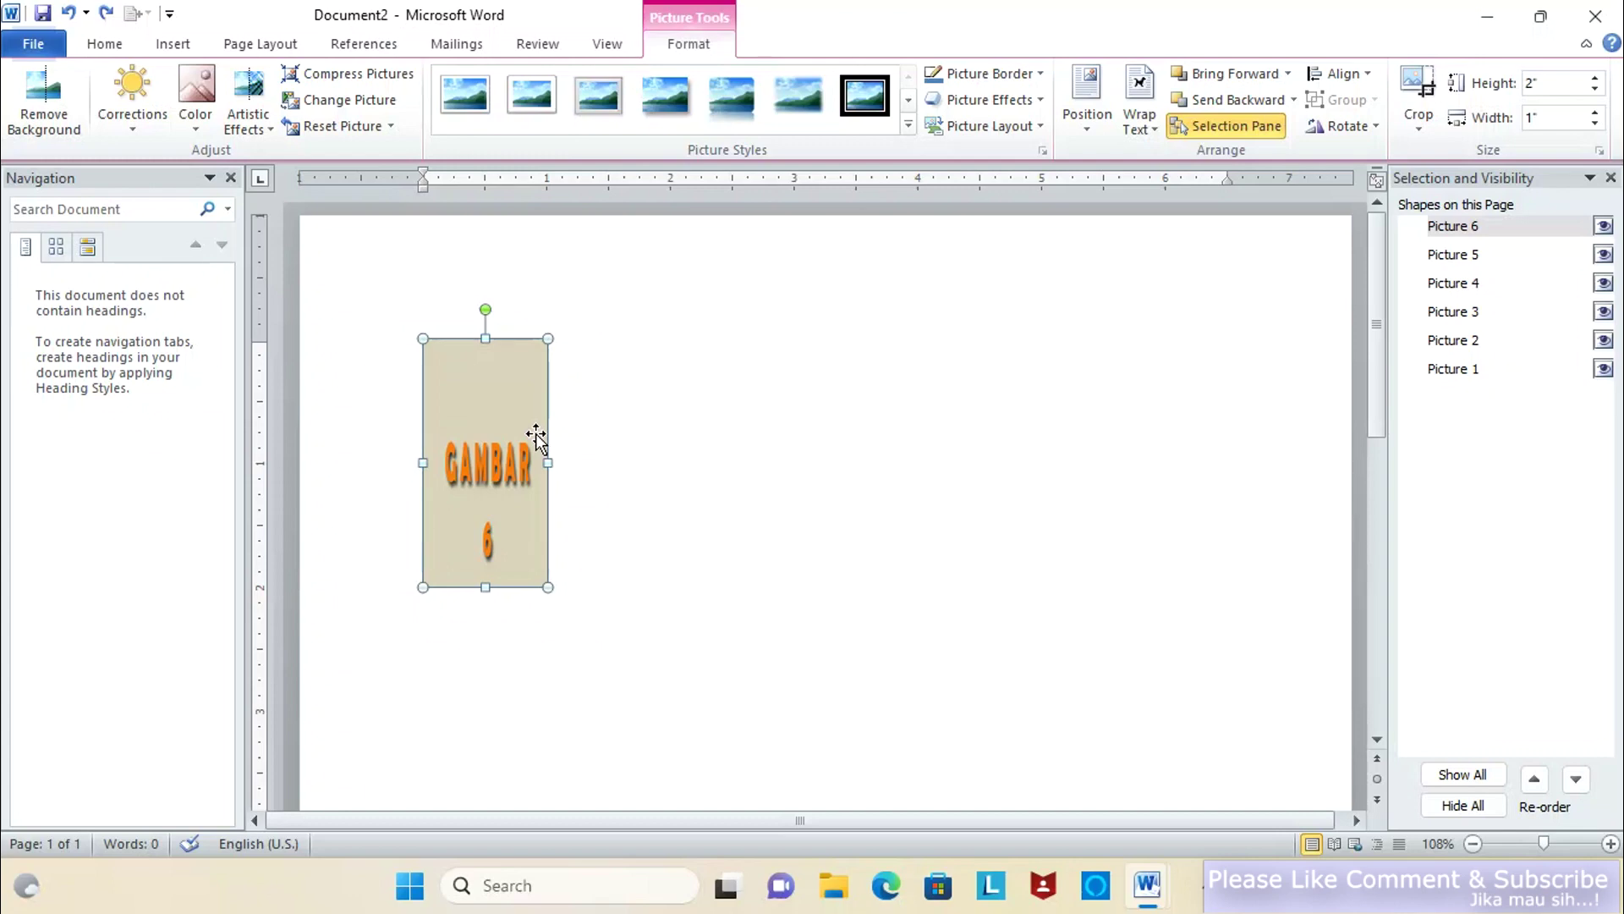
{"action": "left_click", "coordinate": [1046, 361]}
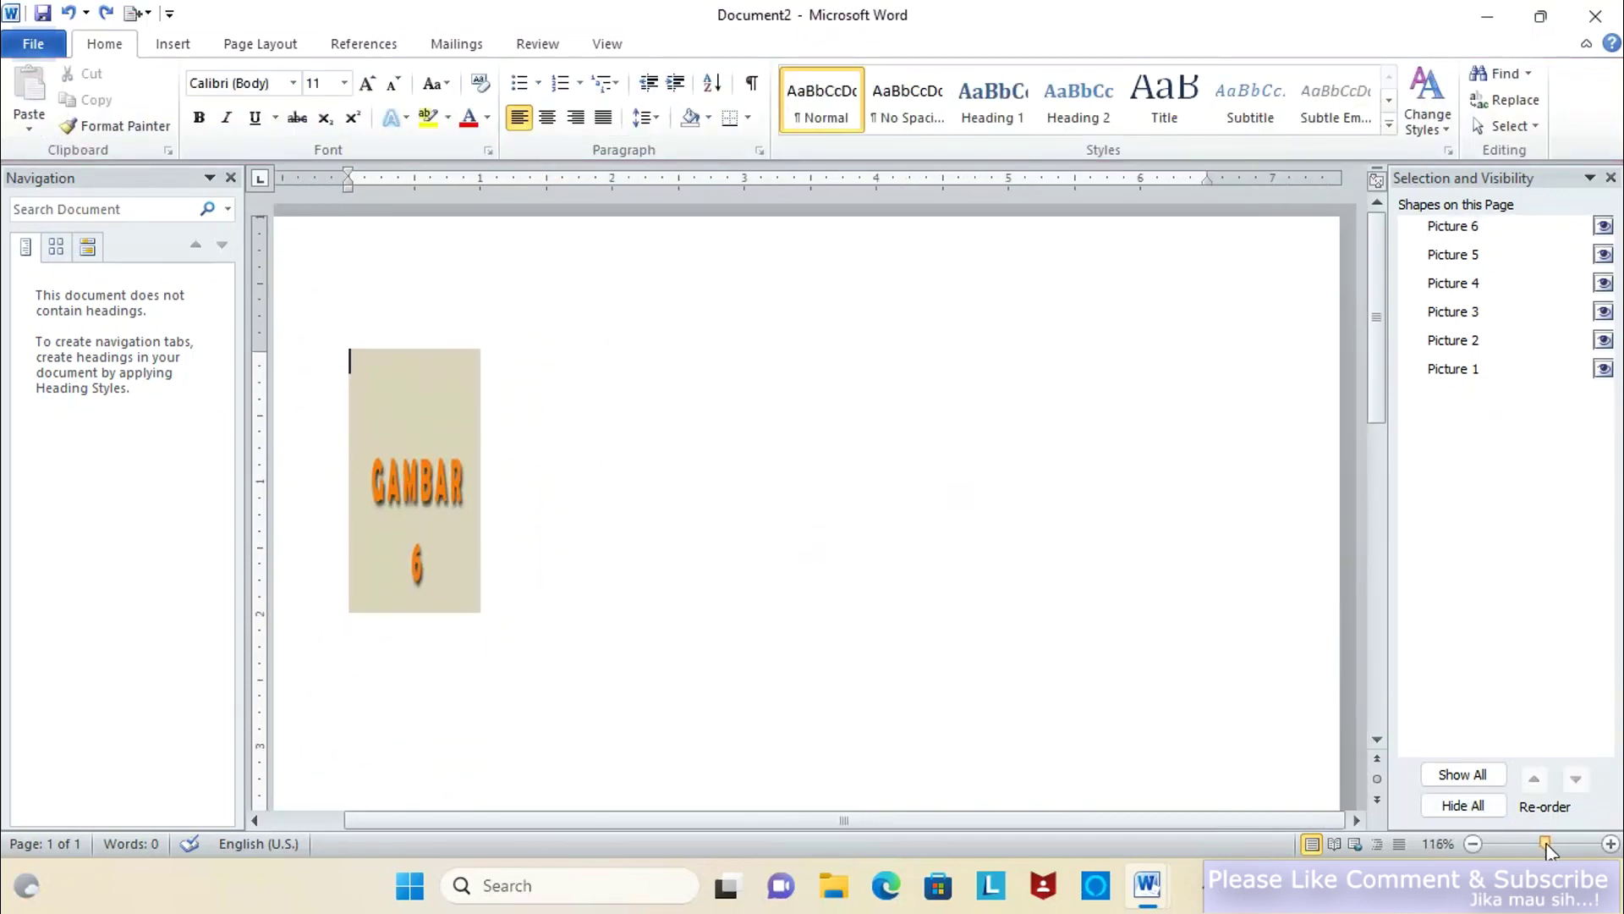
{"action": "left_click_drag", "start_coordinate": [1545, 843], "coordinate": [1551, 842]}
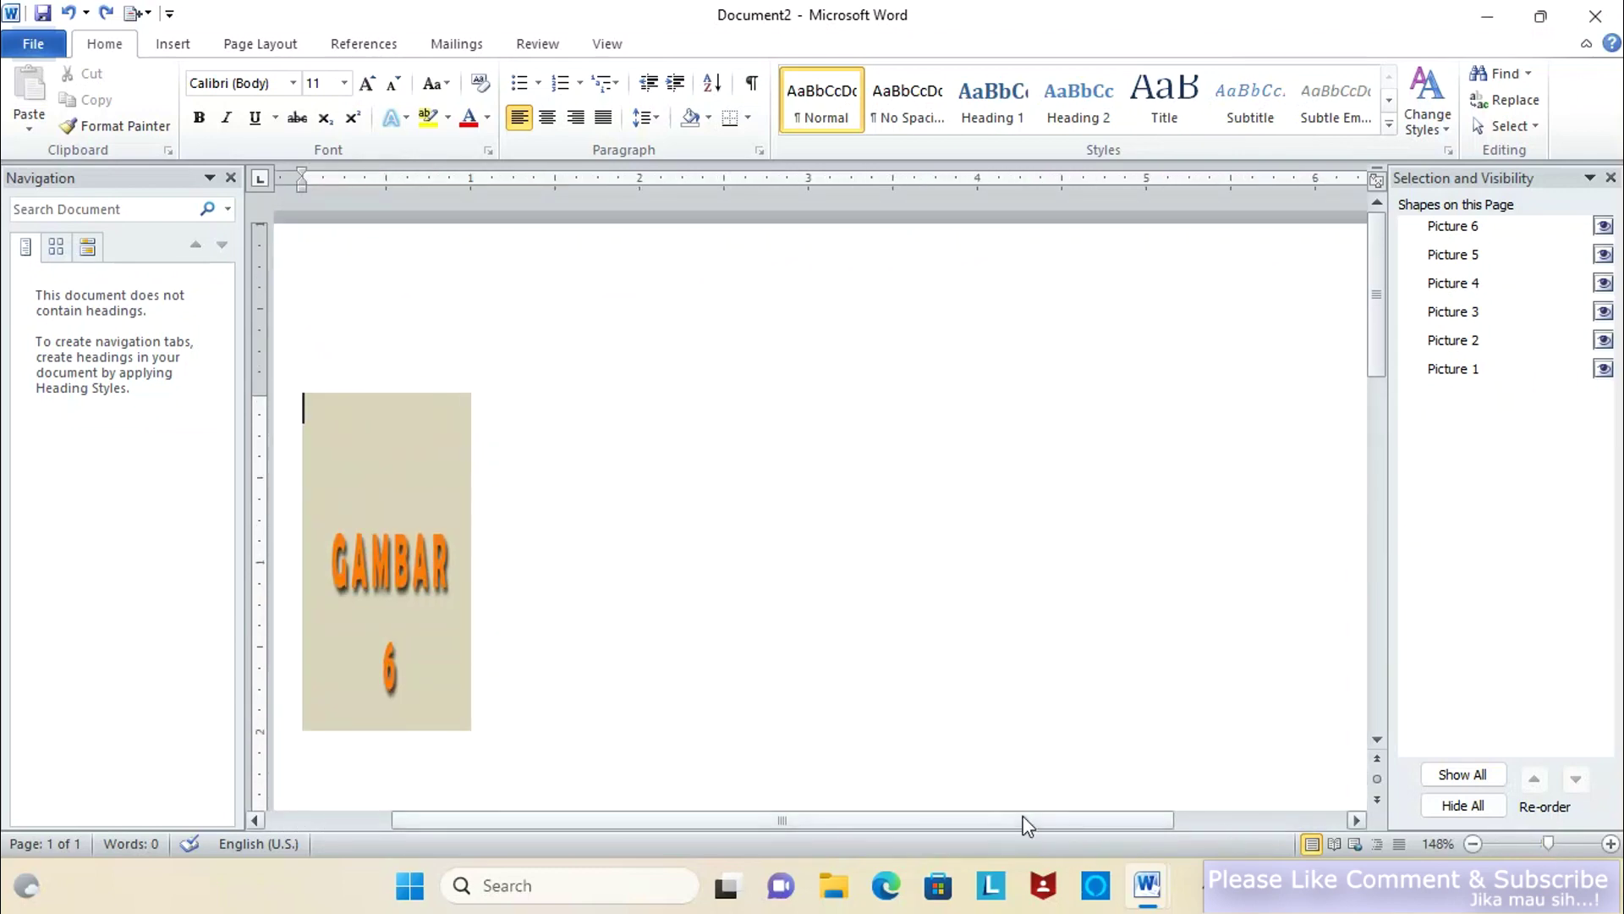
{"action": "left_click_drag", "start_coordinate": [1024, 820], "coordinate": [884, 821]}
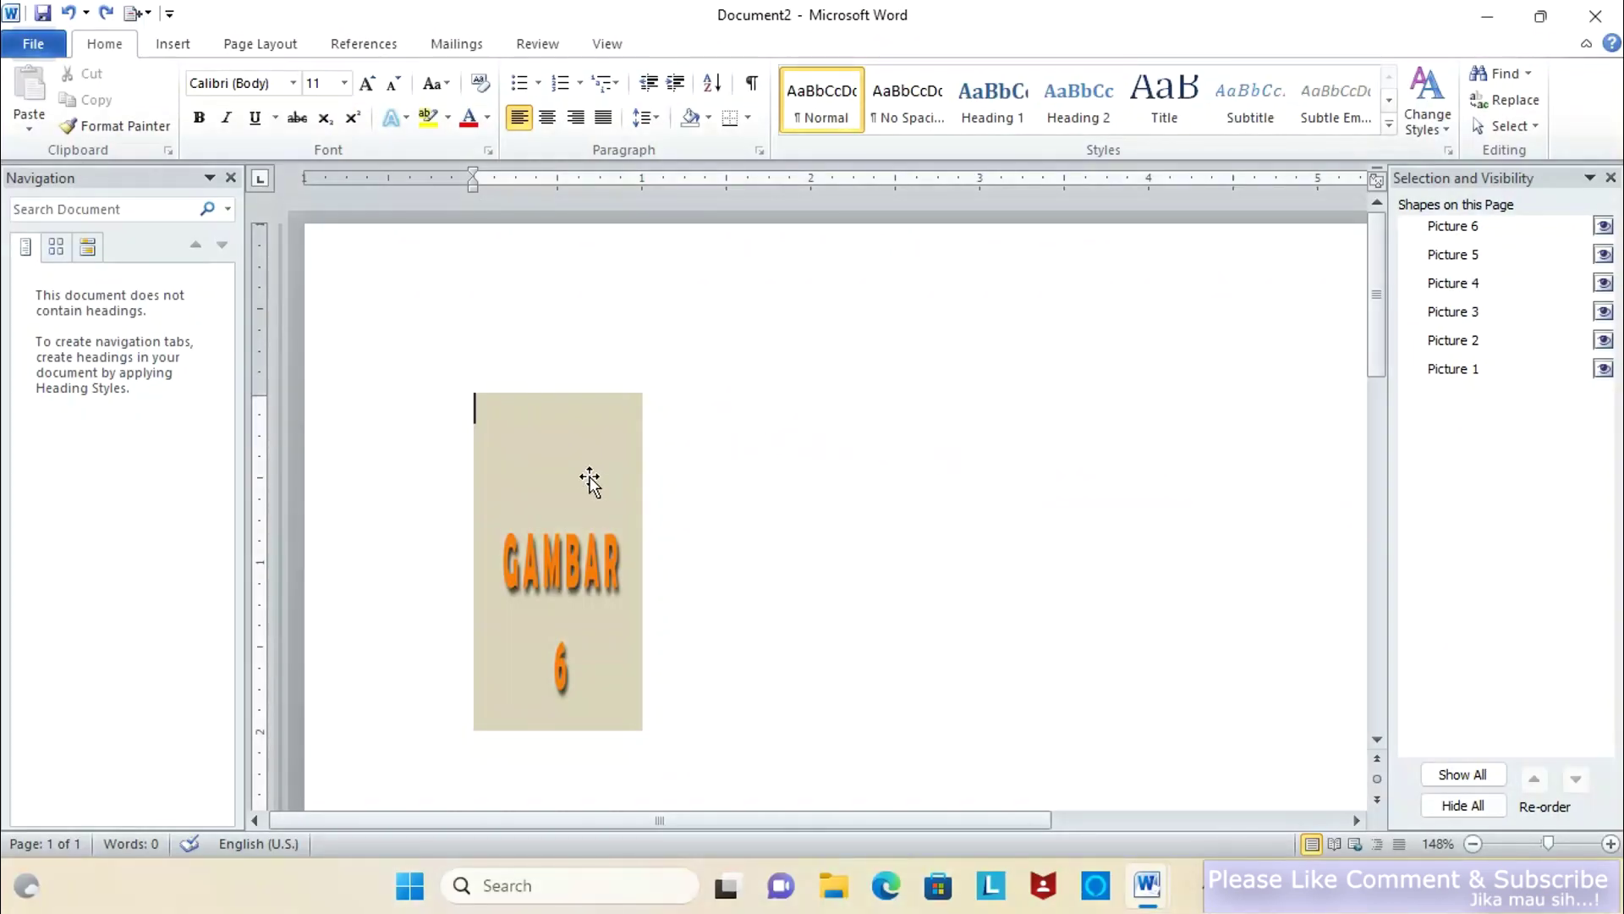
{"action": "left_click", "coordinate": [590, 482]}
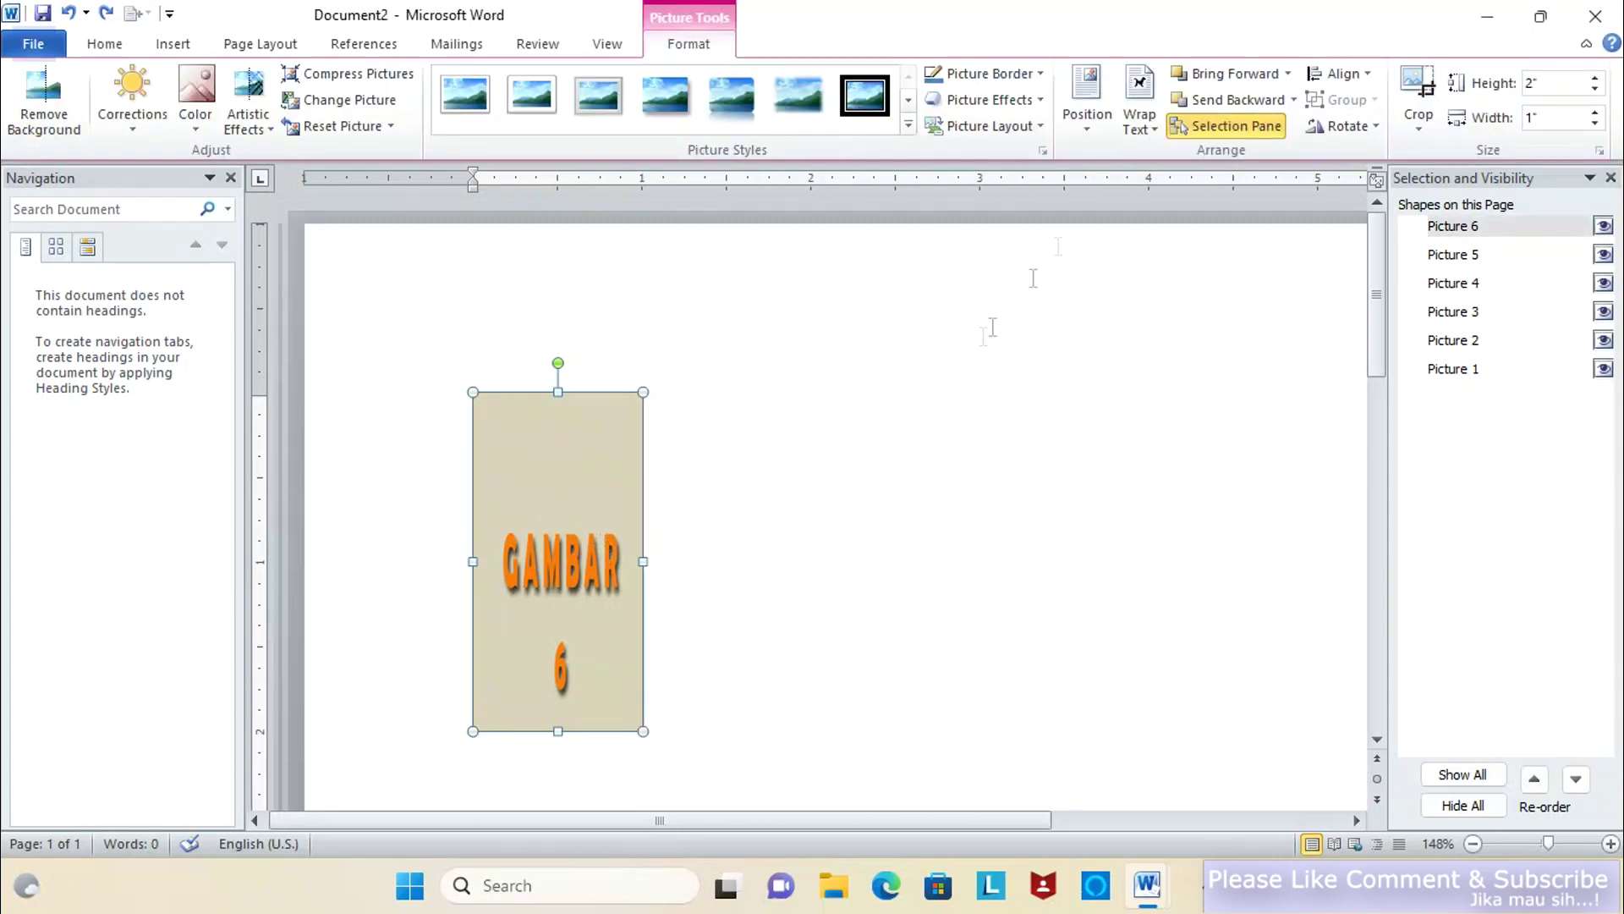
{"action": "left_click", "coordinate": [1140, 119]}
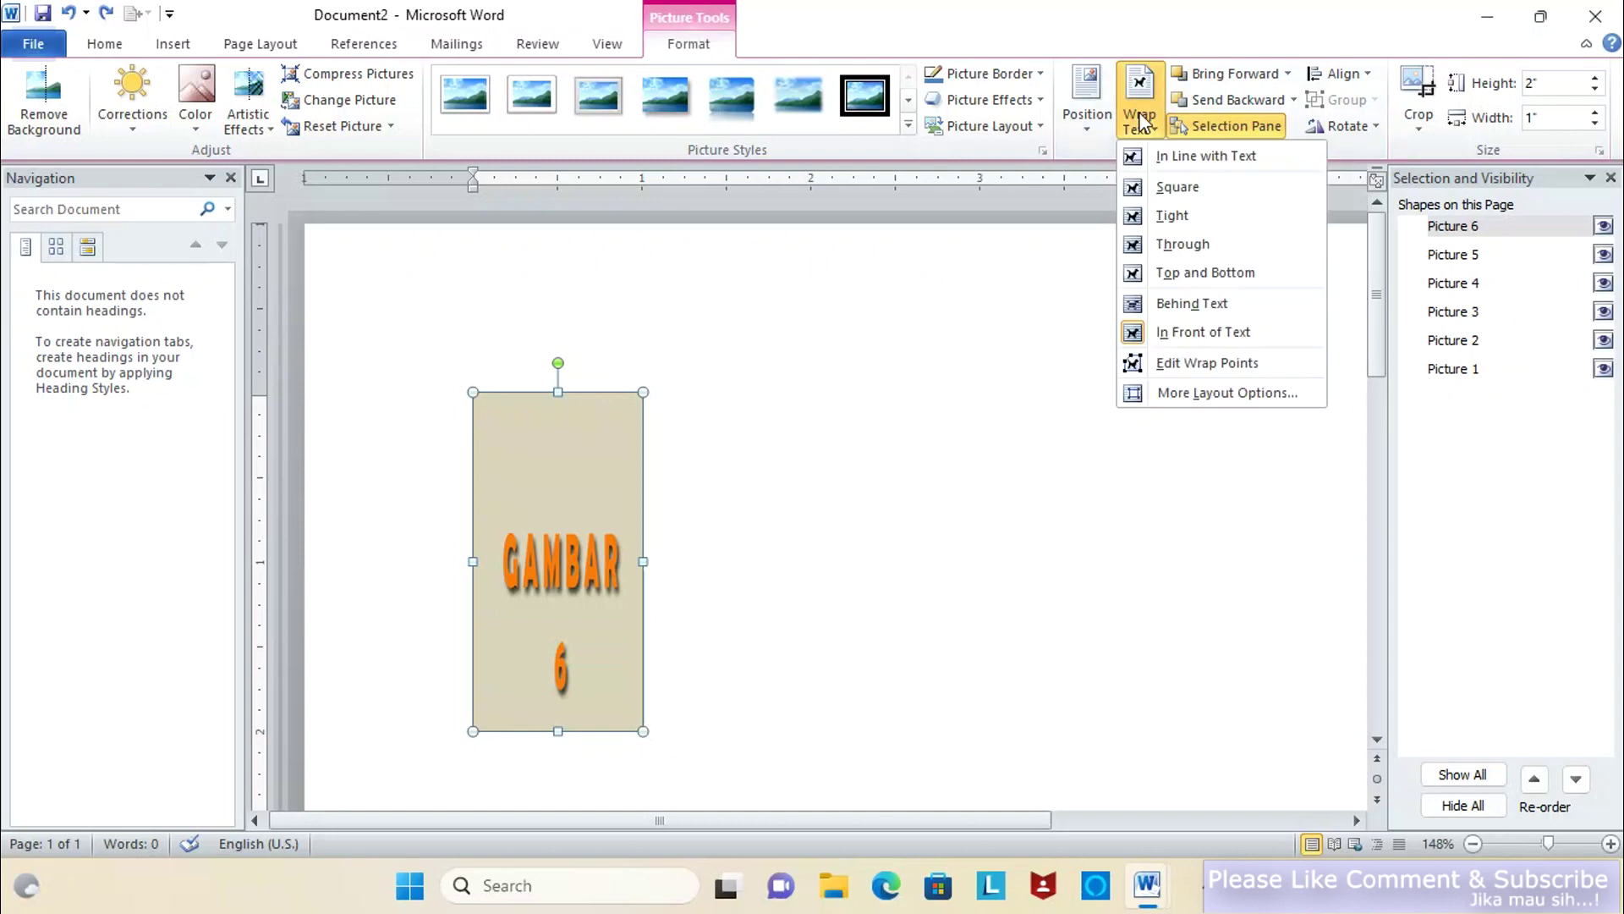
- Set GAMBAR 6, Picture 1 and Picture 2 to In Line with Text
{"action": "left_click", "coordinate": [1176, 157]}
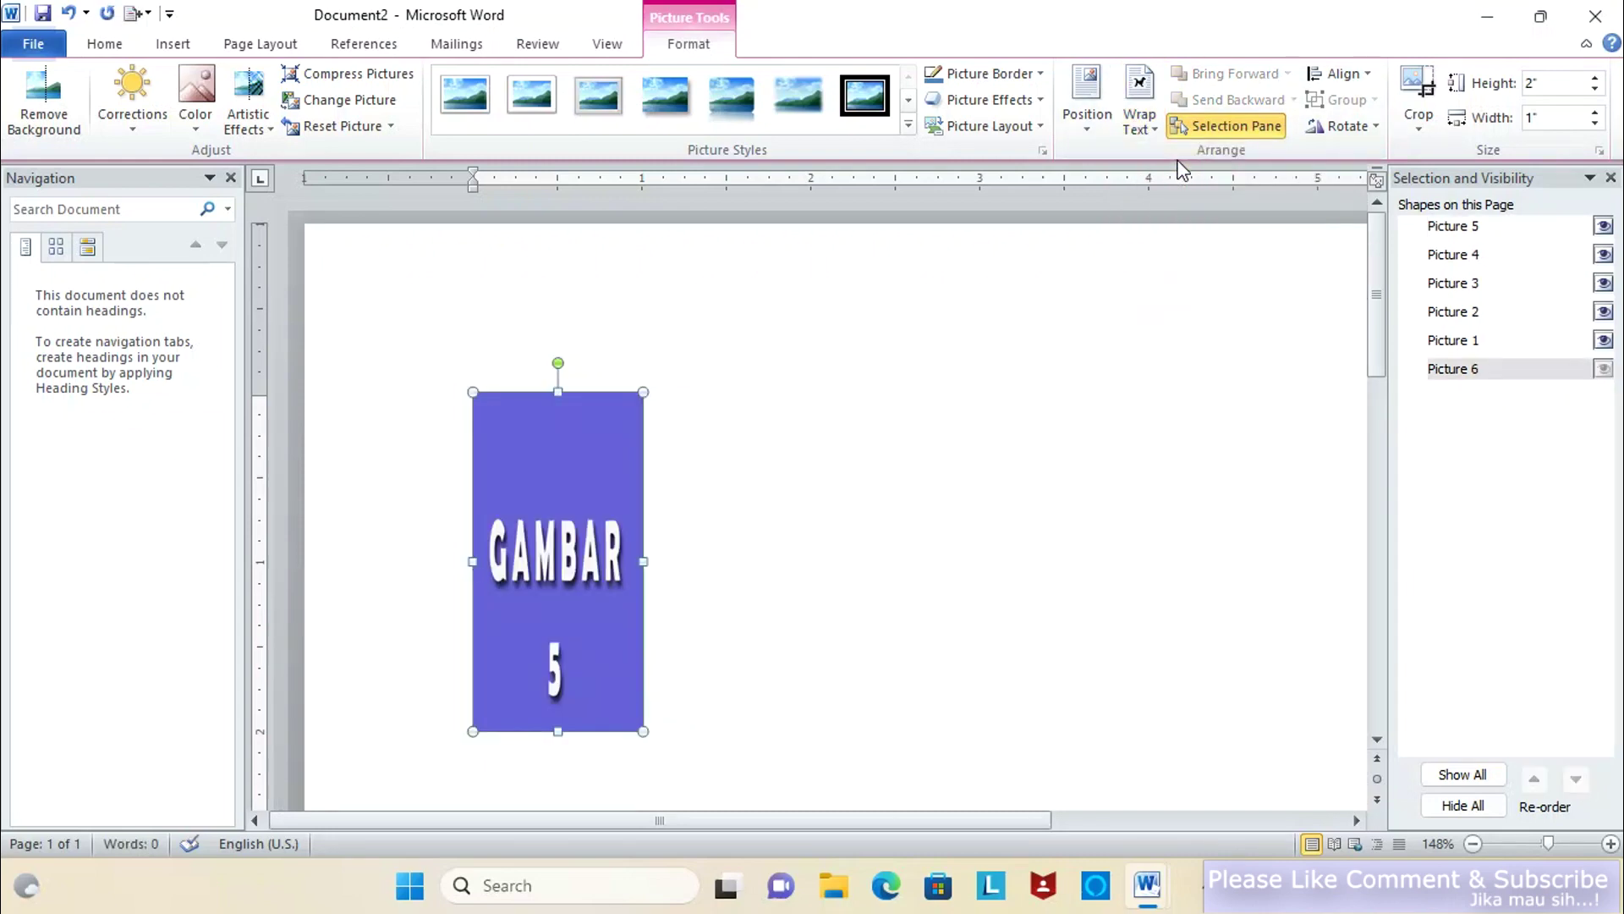
{"action": "left_click", "coordinate": [1461, 340]}
{"action": "left_click", "coordinate": [1140, 118]}
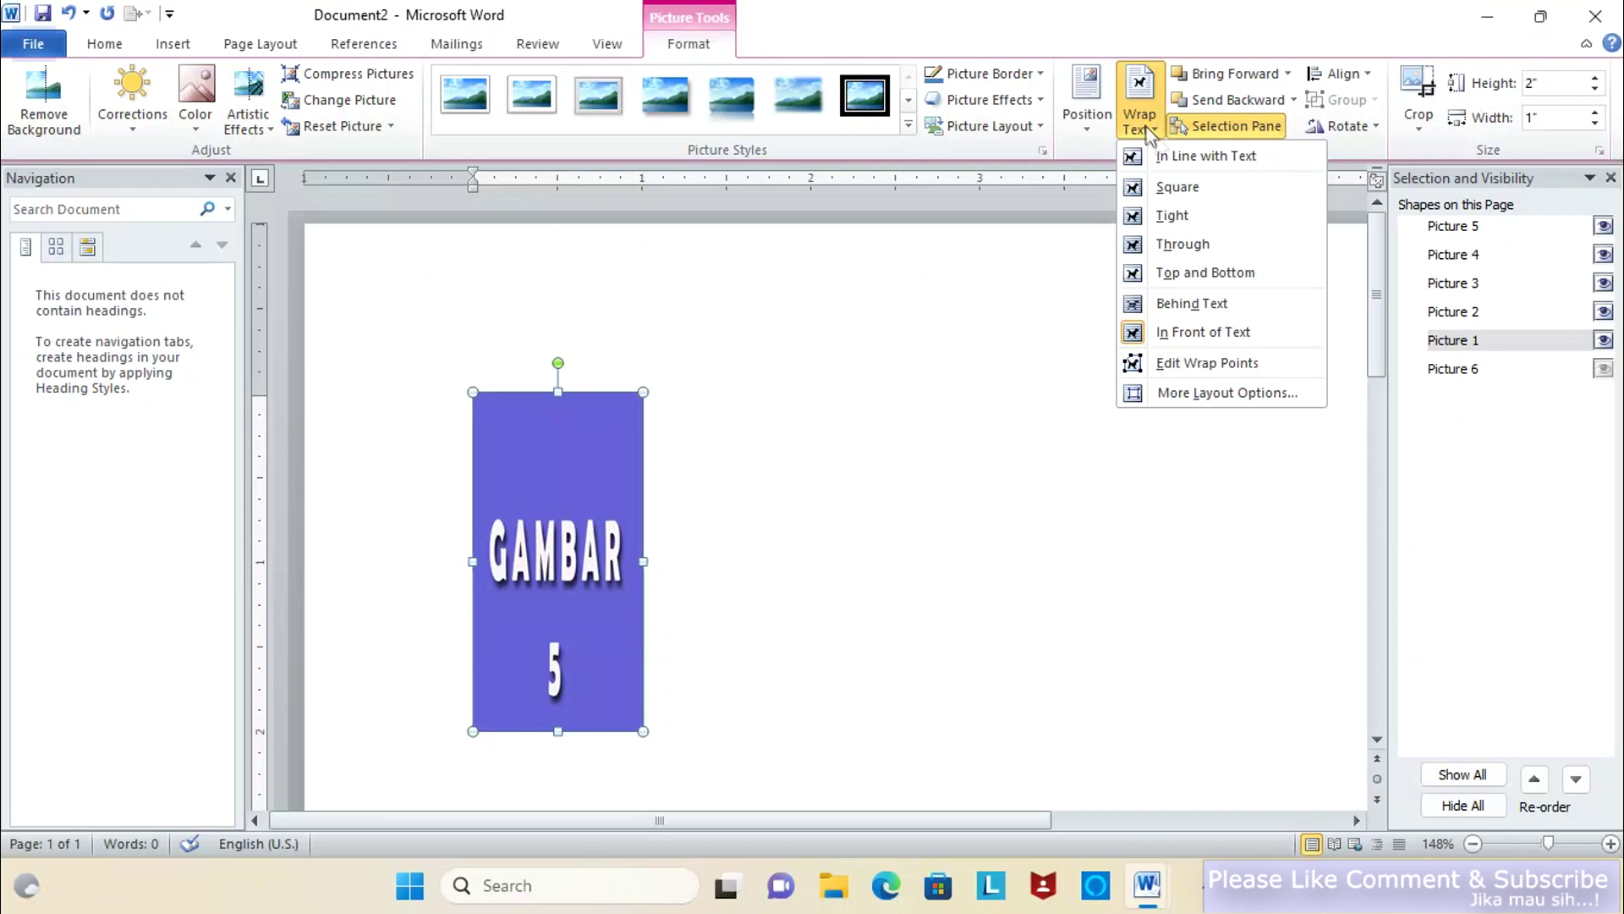
{"action": "left_click", "coordinate": [1184, 159]}
{"action": "left_click", "coordinate": [1469, 312]}
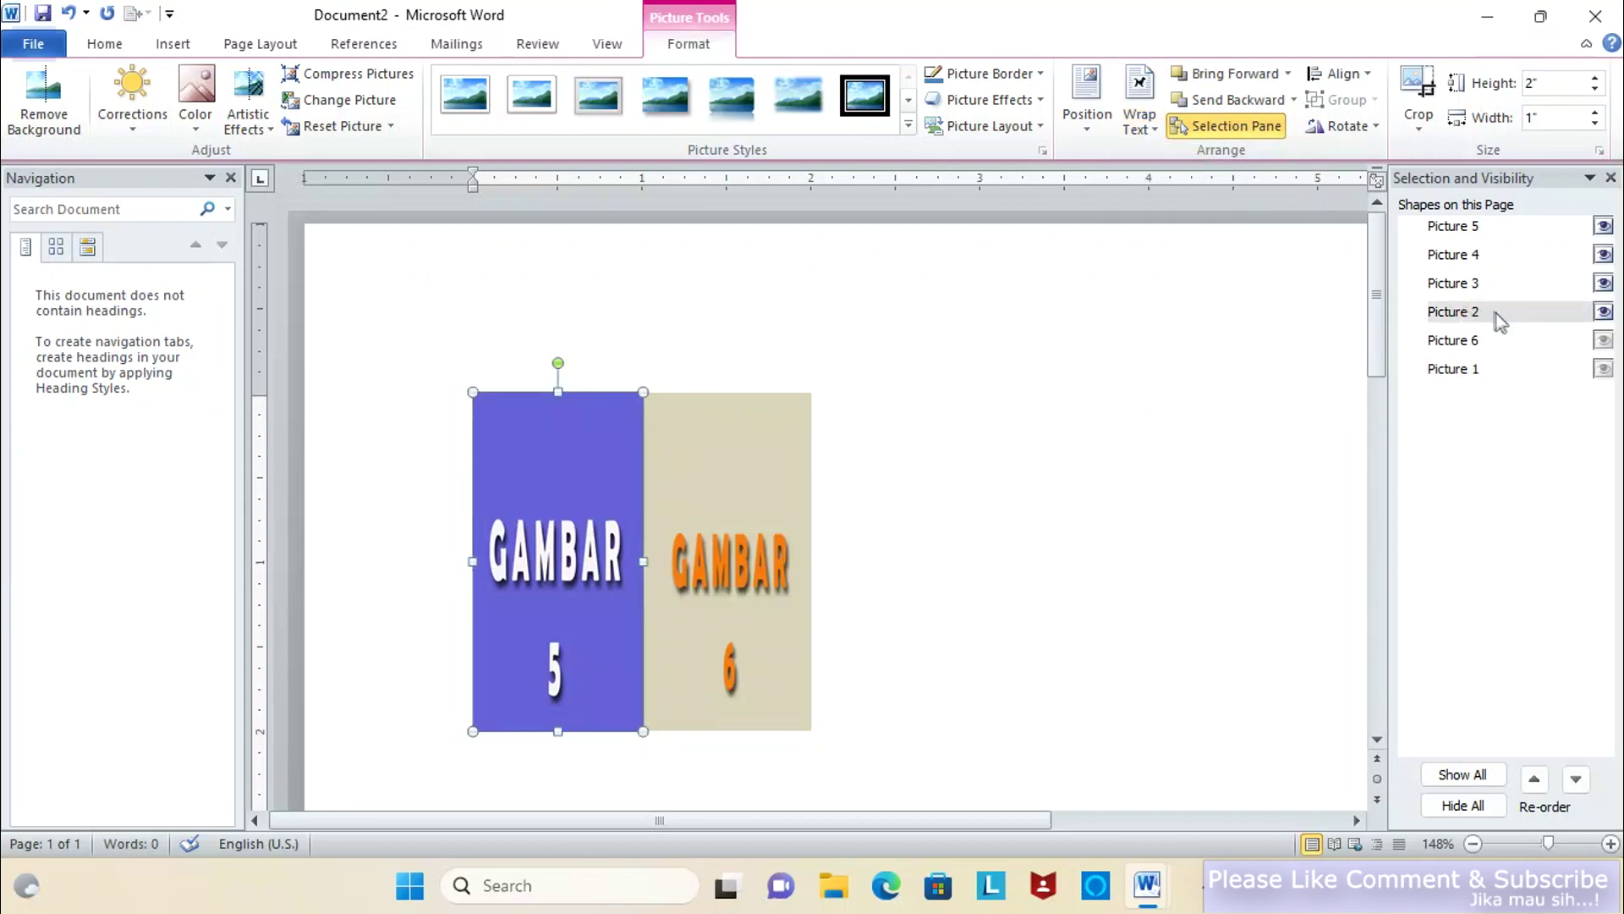
{"action": "left_click", "coordinate": [1140, 119]}
{"action": "left_click", "coordinate": [1173, 161]}
- Set Pictures 3, 5 and 4 to In Line with Text as well
{"action": "left_click", "coordinate": [1458, 282]}
{"action": "left_click", "coordinate": [1141, 118]}
{"action": "left_click", "coordinate": [1184, 159]}
{"action": "left_click", "coordinate": [1453, 225]}
{"action": "left_click", "coordinate": [1140, 118]}
{"action": "left_click", "coordinate": [1189, 160]}
{"action": "left_click", "coordinate": [1186, 160]}
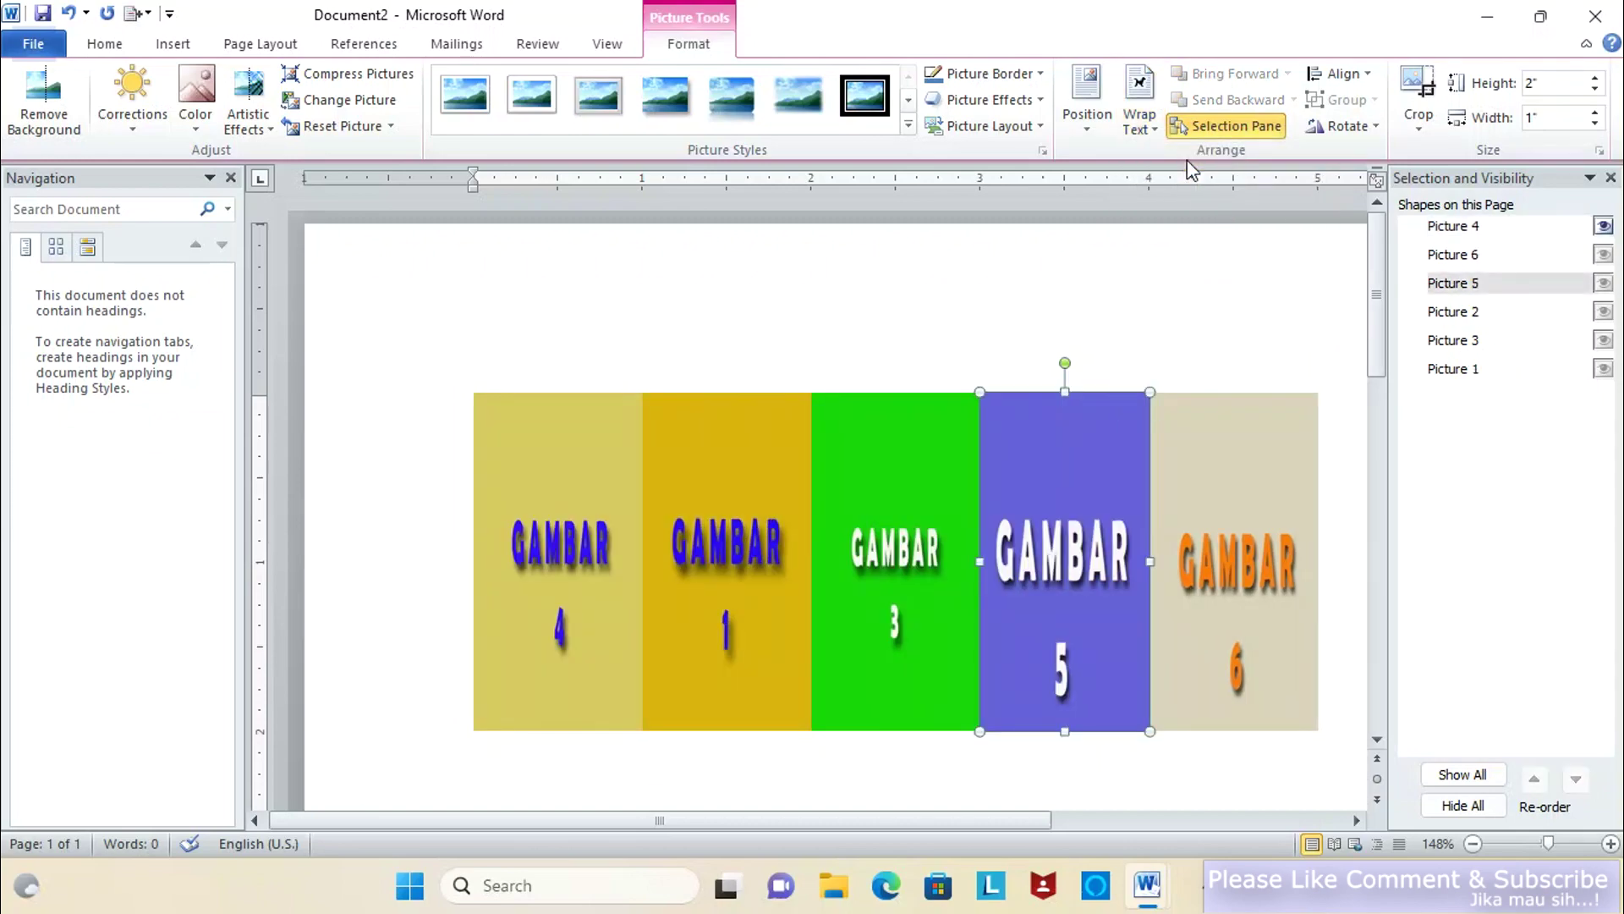
{"action": "left_click", "coordinate": [1454, 225]}
{"action": "left_click", "coordinate": [1140, 118]}
{"action": "left_click", "coordinate": [1166, 161]}
{"action": "left_click_drag", "start_coordinate": [1548, 843], "coordinate": [1542, 844]}
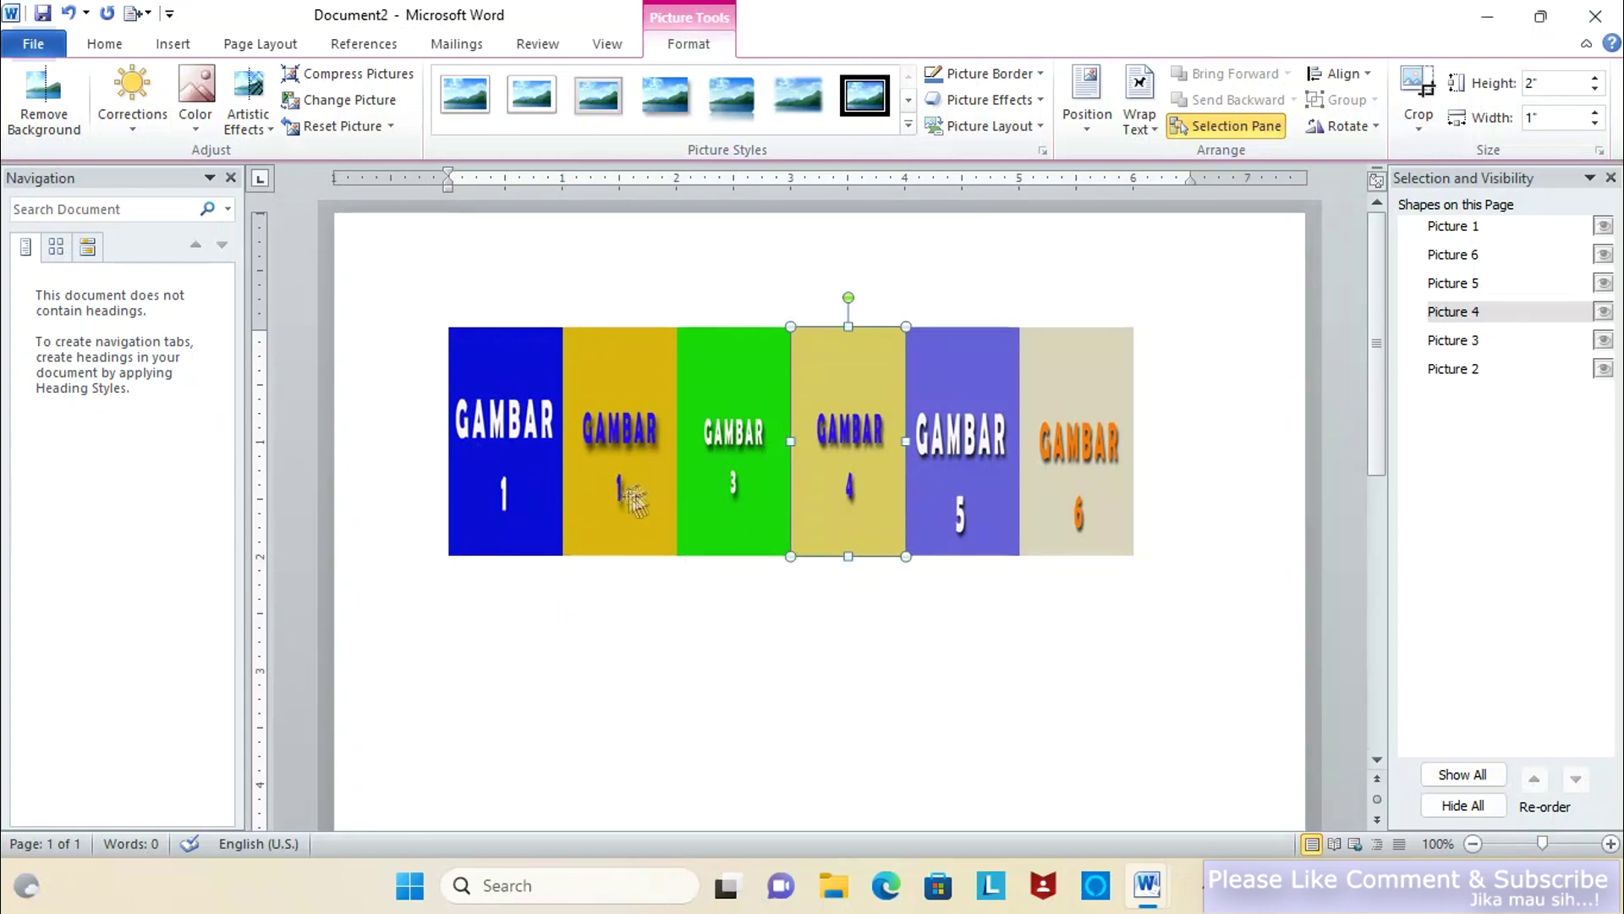
- Insert spaces between the inline pictures around the gold picture and GAMBAR 4, 5 and 6
{"action": "left_click", "coordinate": [530, 449]}
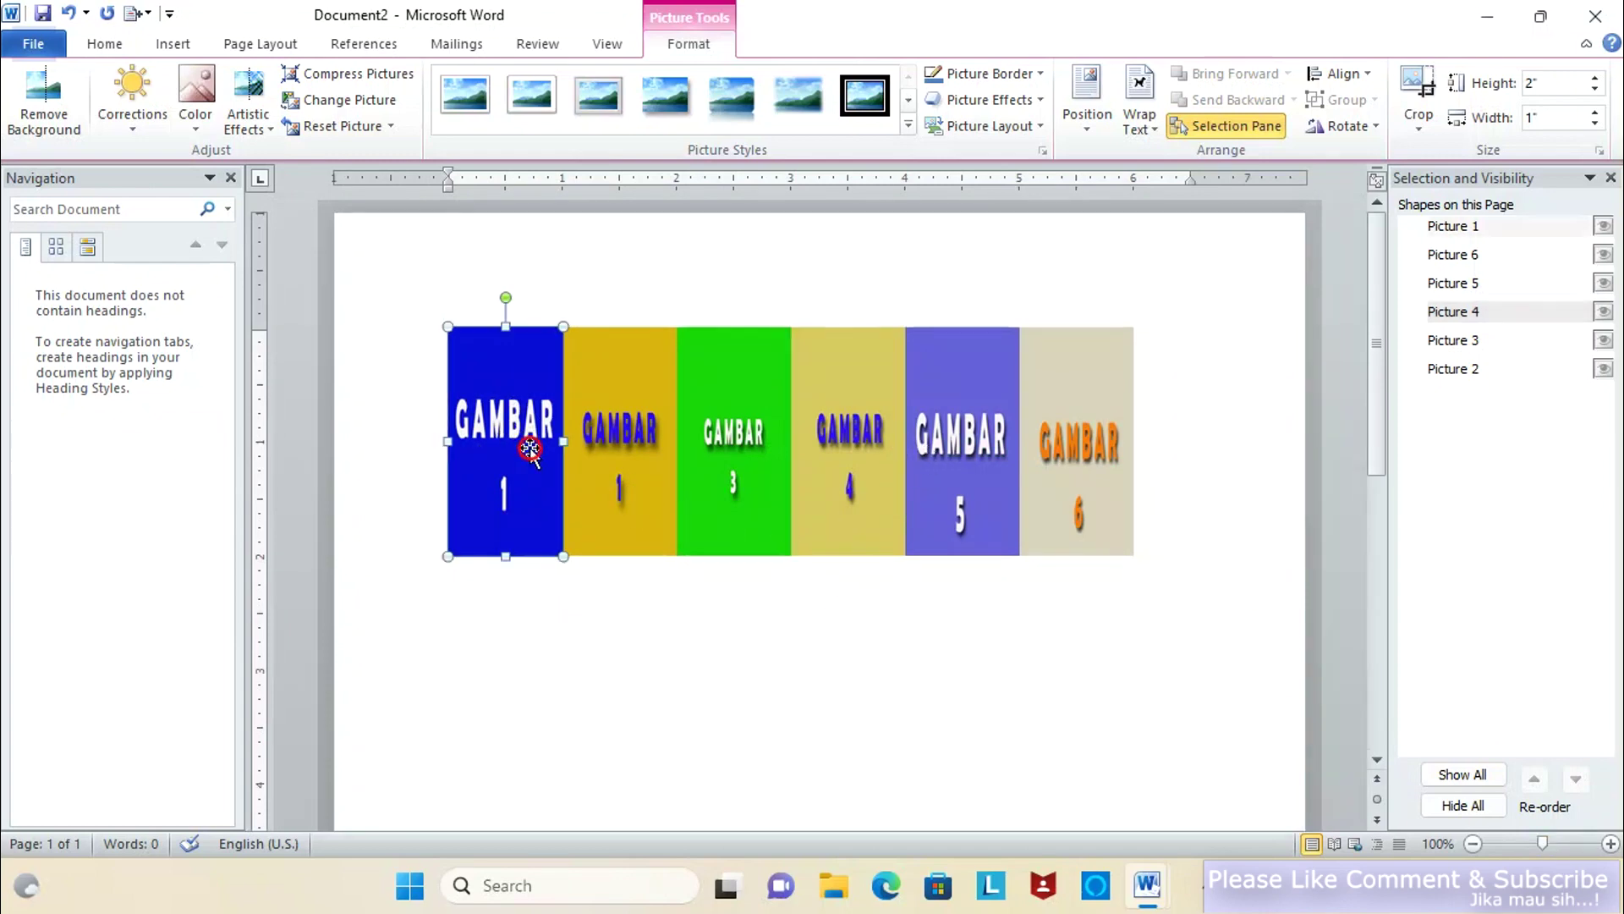
{"action": "left_click", "coordinate": [626, 460]}
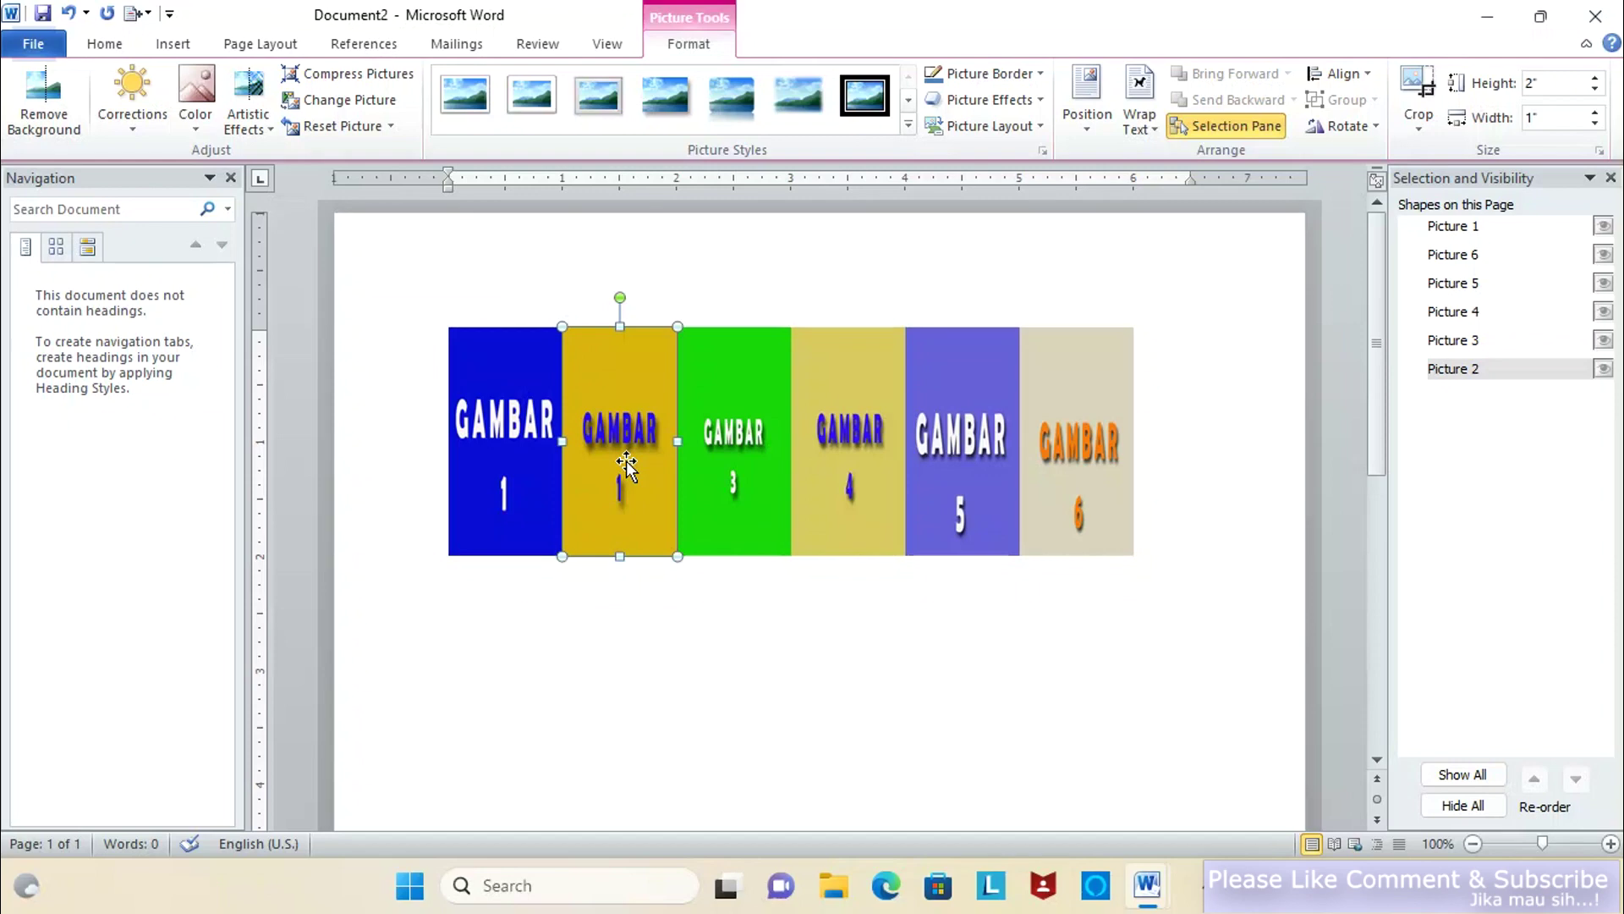
{"action": "key", "text": "Left"}
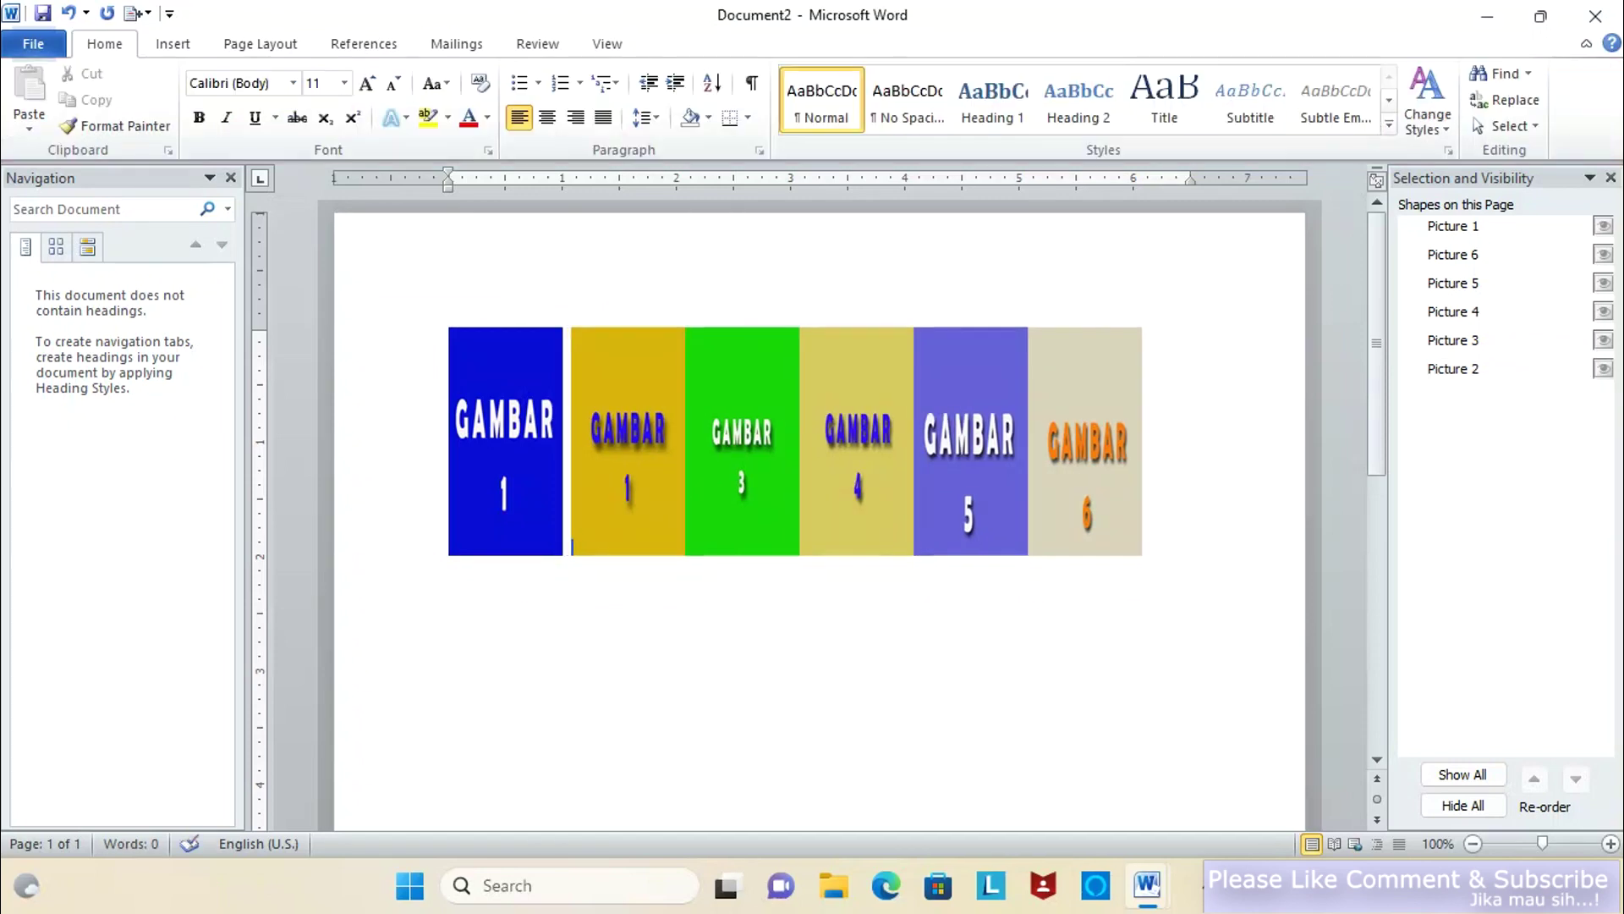
{"action": "key", "text": "Right"}
{"action": "left_click", "coordinate": [864, 440]}
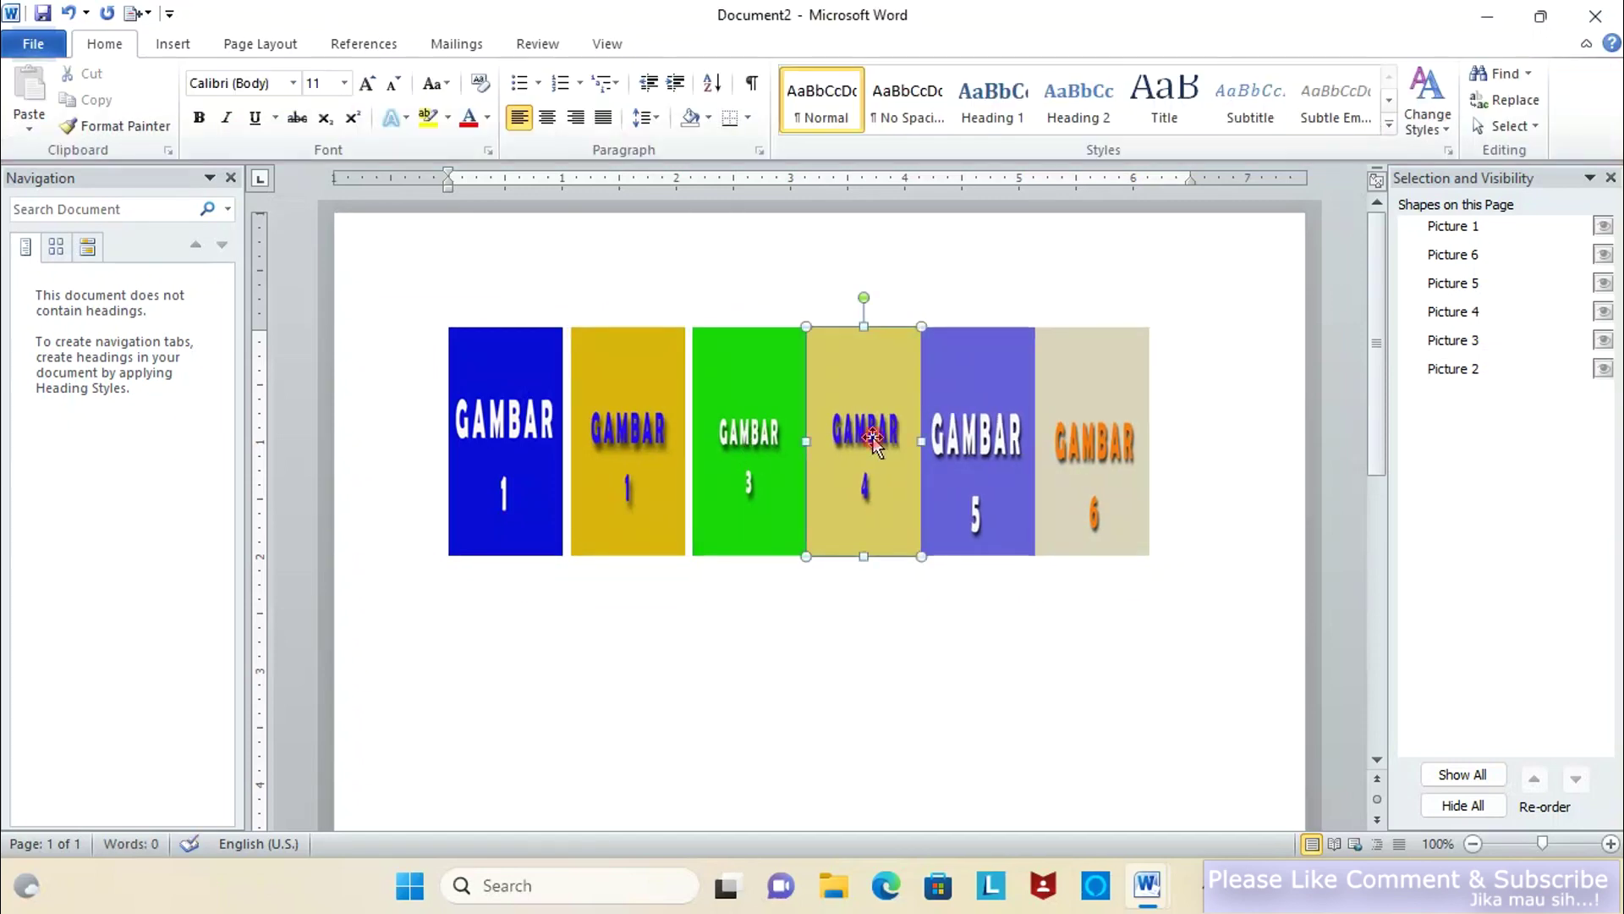
{"action": "key", "text": "Left"}
{"action": "key", "text": "space"}
{"action": "key", "text": "Right"}
{"action": "key", "text": "space"}
{"action": "left_click", "coordinate": [990, 440]}
{"action": "key", "text": "Left"}
{"action": "key", "text": "space"}
{"action": "key", "text": "Right"}
{"action": "key", "text": "space"}
{"action": "left_click", "coordinate": [1106, 440]}
{"action": "key", "text": "Left"}
{"action": "key", "text": "space"}
- Break the row before GAMBAR 4 so the pictures form two rows of three
{"action": "key", "text": "Return"}
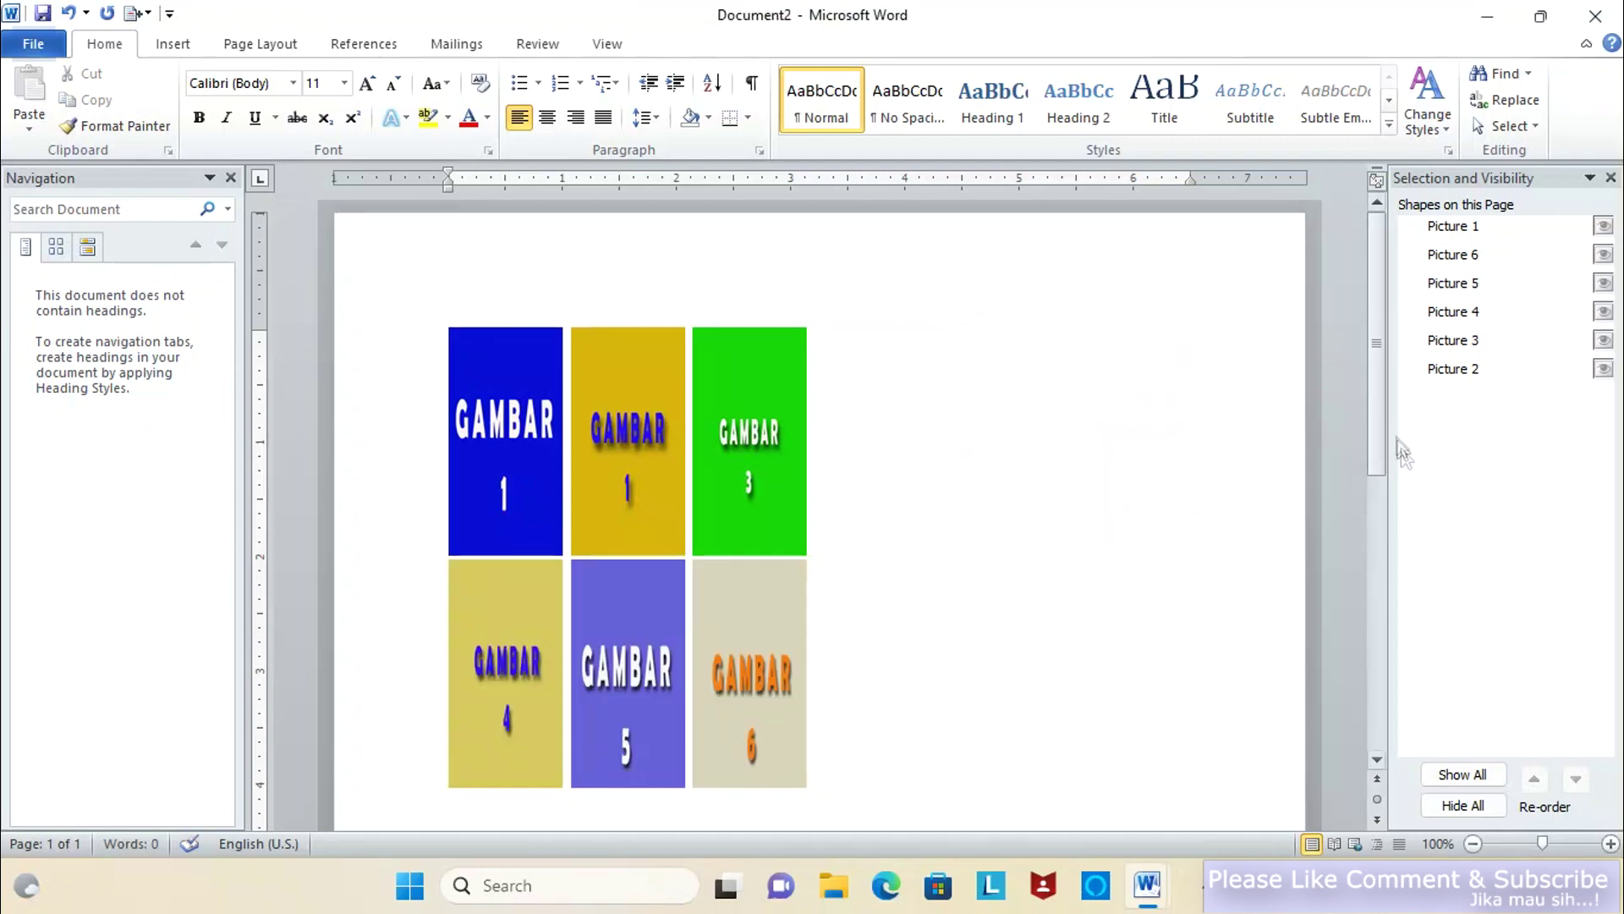
{"action": "key", "text": "ctrl+z"}
{"action": "left_click_drag", "start_coordinate": [736, 525], "coordinate": [611, 533]}
{"action": "left_click", "coordinate": [514, 508]}
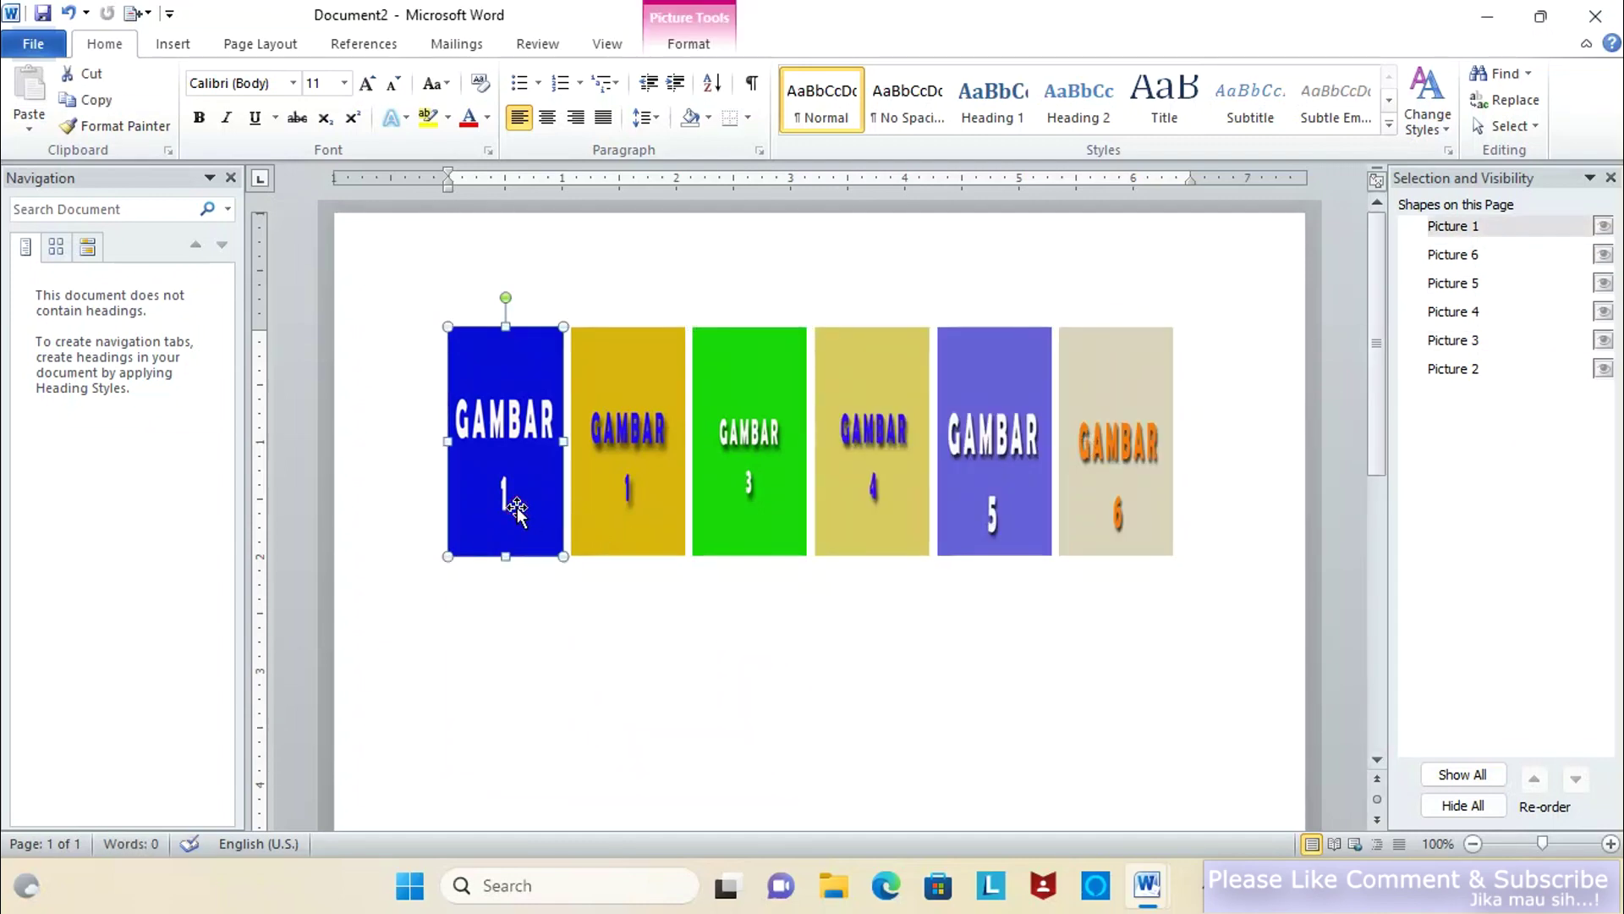
{"action": "left_click", "coordinate": [882, 440]}
{"action": "left_click", "coordinate": [662, 489]}
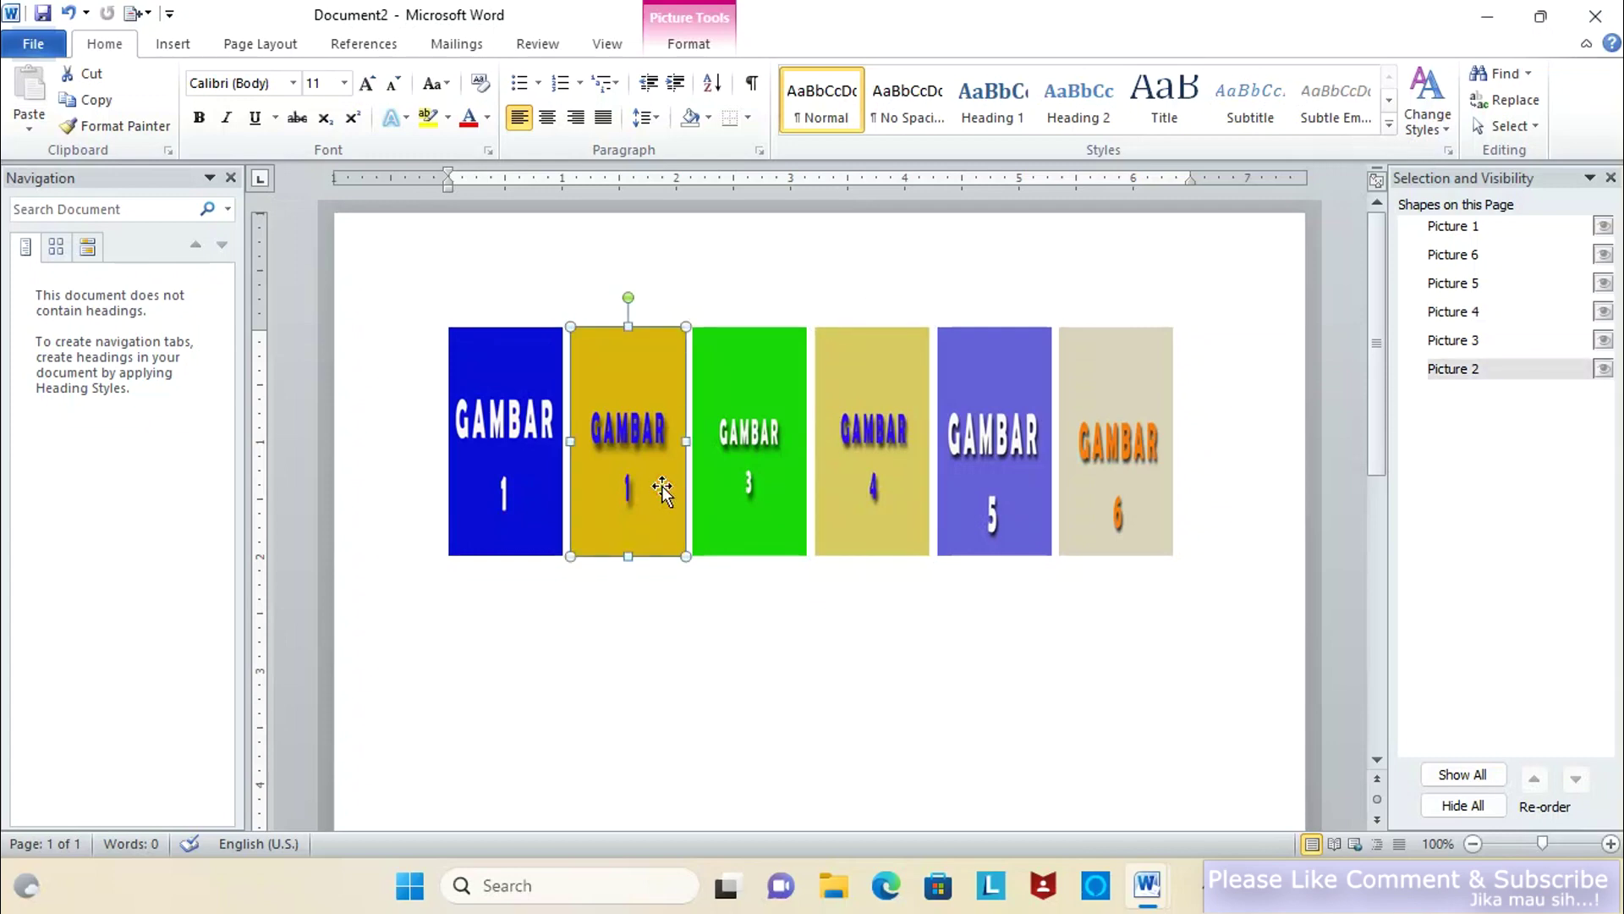
{"action": "left_click", "coordinate": [853, 492]}
{"action": "key", "text": "ctrl+z"}
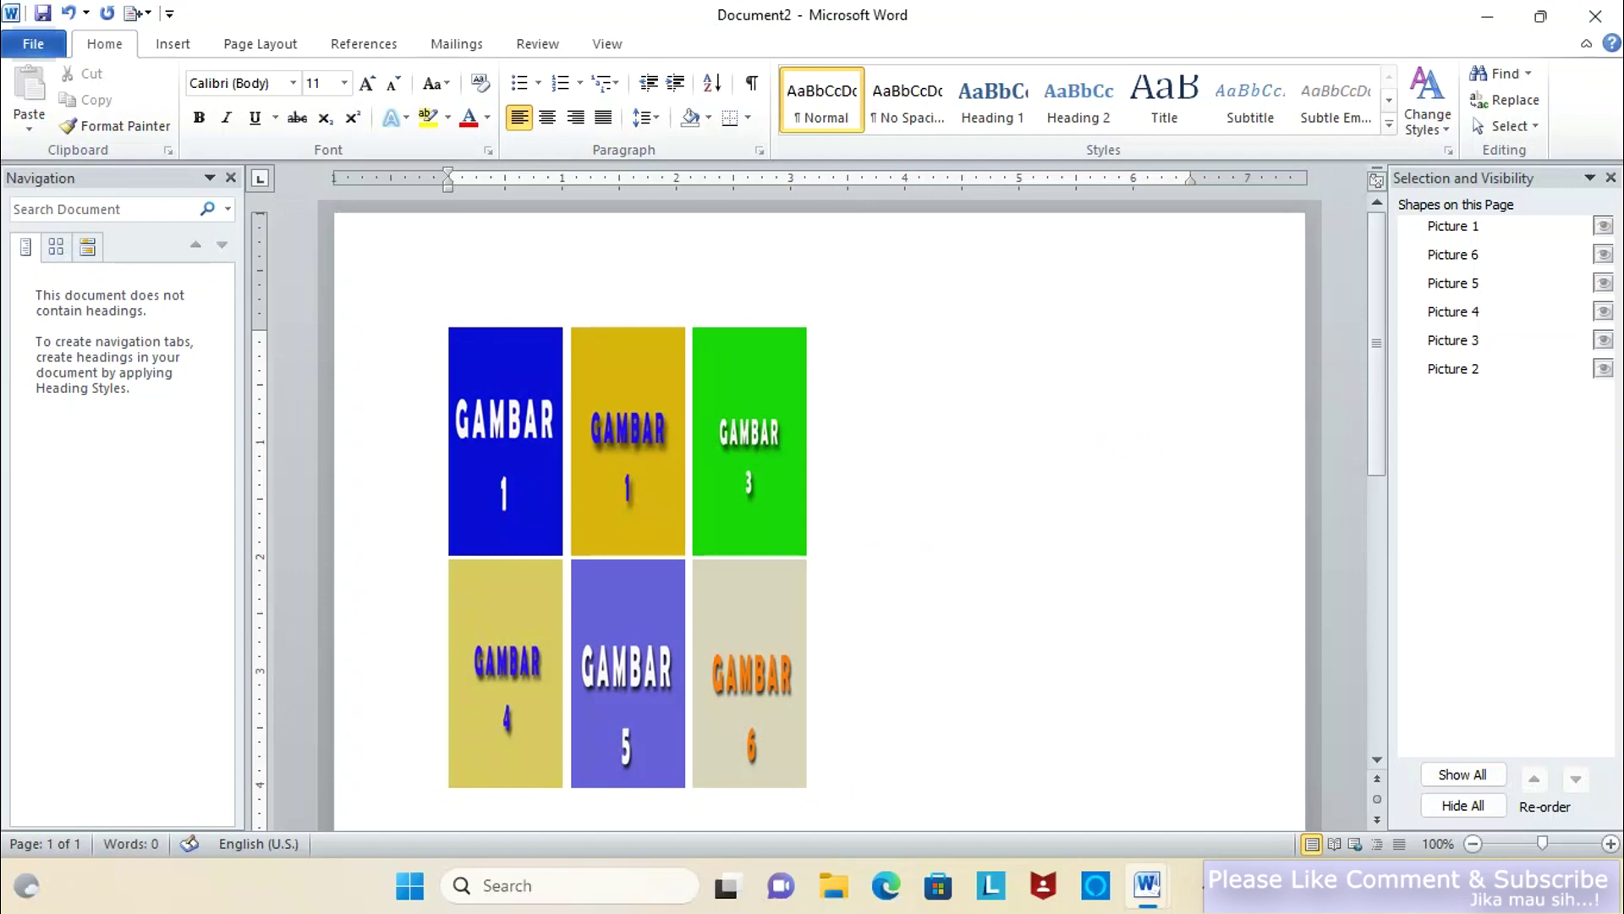
{"action": "key", "text": "ctrl+y"}
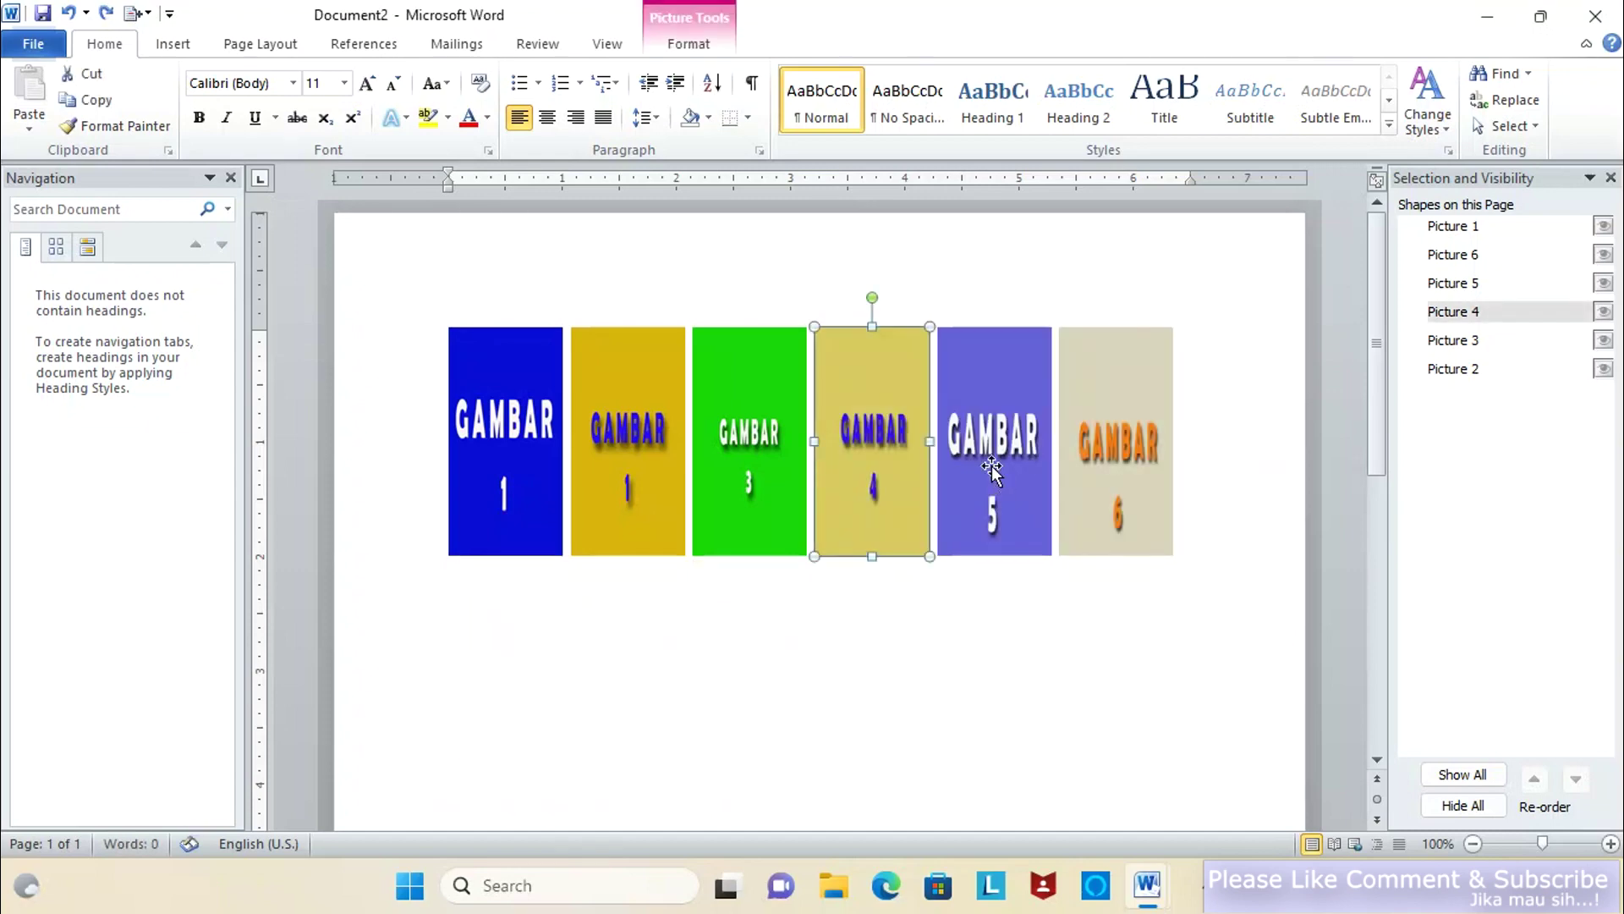
{"action": "left_click", "coordinate": [1015, 471]}
{"action": "key", "text": "Tab"}
{"action": "key", "text": "Tab"}
{"action": "key", "text": "Tab"}
{"action": "key", "text": "Tab"}
{"action": "key", "text": "Tab"}
{"action": "key", "text": "ctrl+y"}
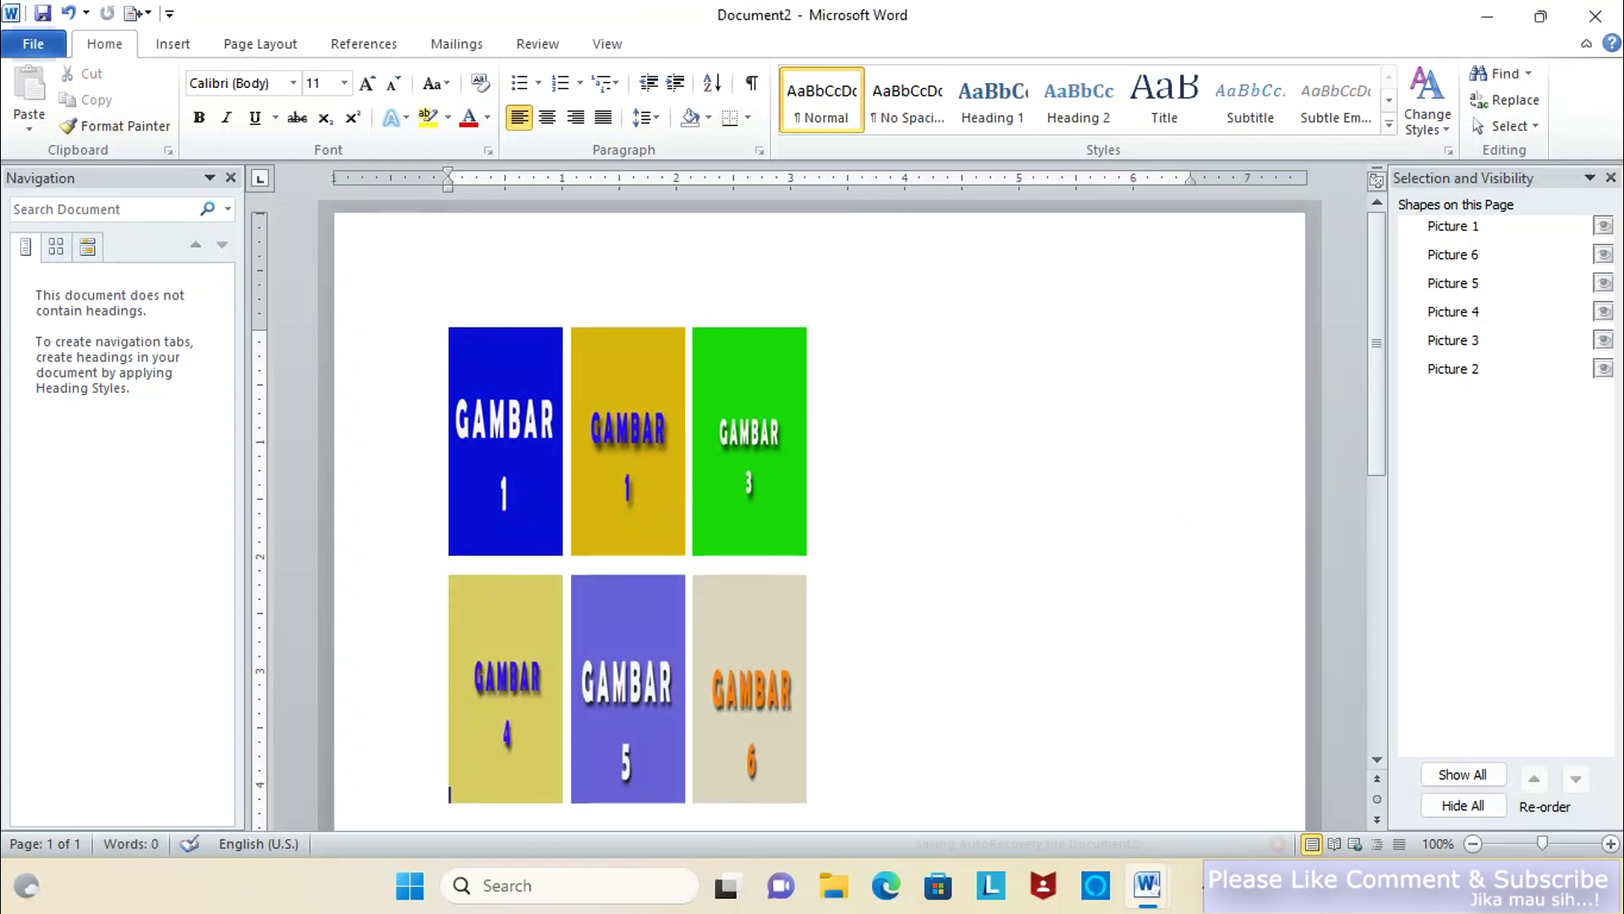
{"action": "key", "text": "ctrl+z"}
{"action": "key", "text": "ctrl+y"}
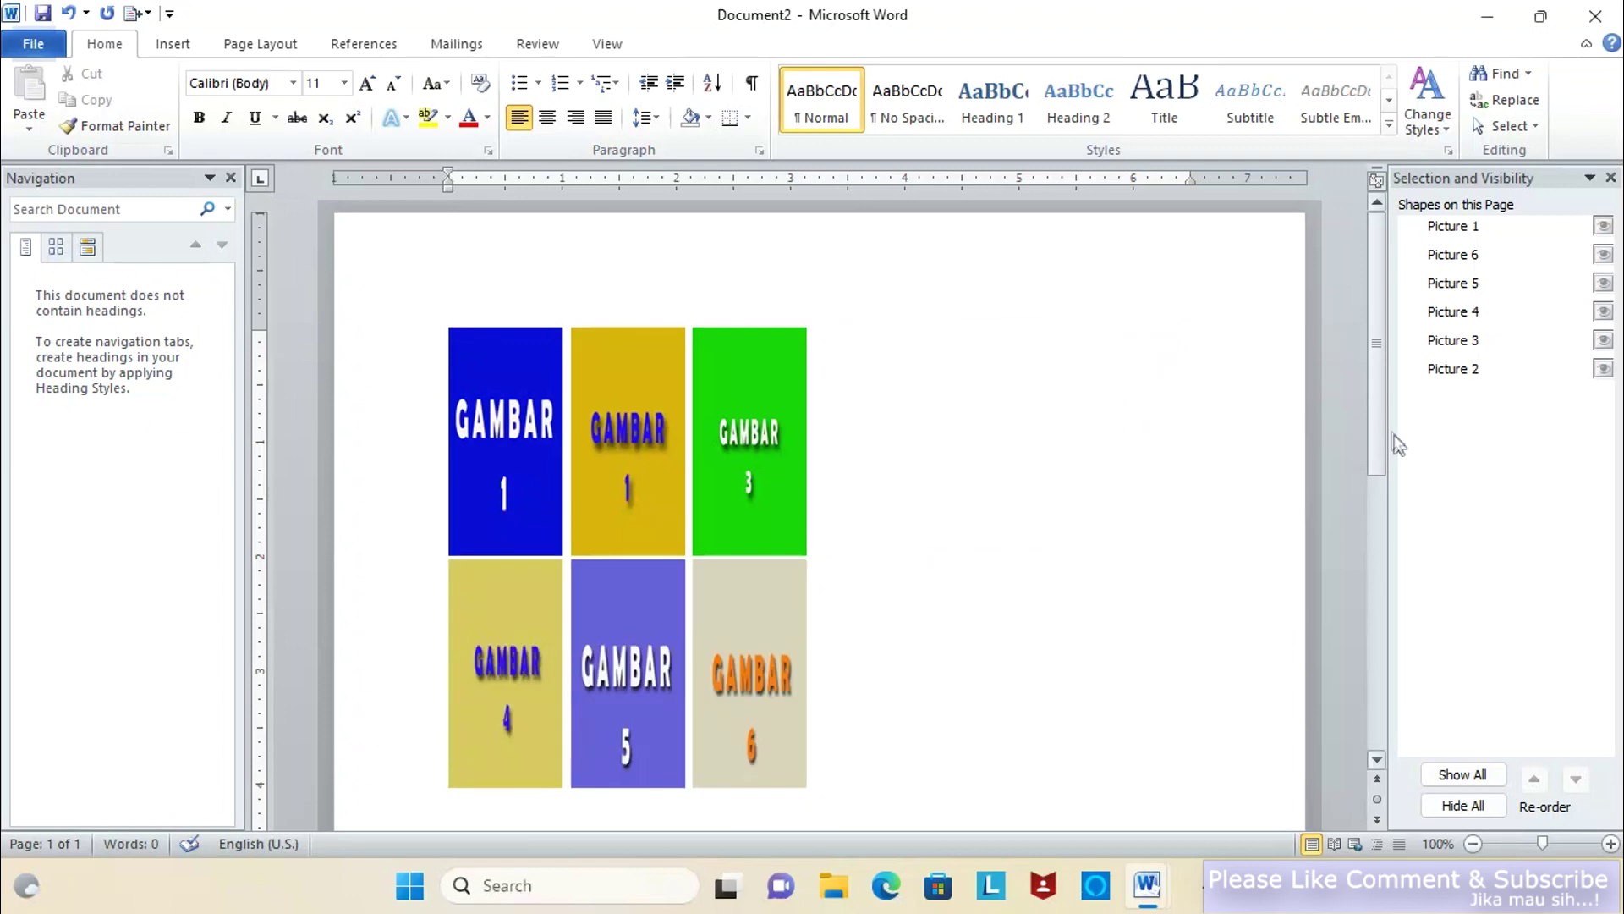
{"action": "mouse_move", "coordinate": [1372, 423]}
{"action": "left_mouse_down"}
{"action": "mouse_move", "coordinate": [1380, 484]}
{"action": "mouse_move", "coordinate": [1373, 409]}
{"action": "left_mouse_up"}
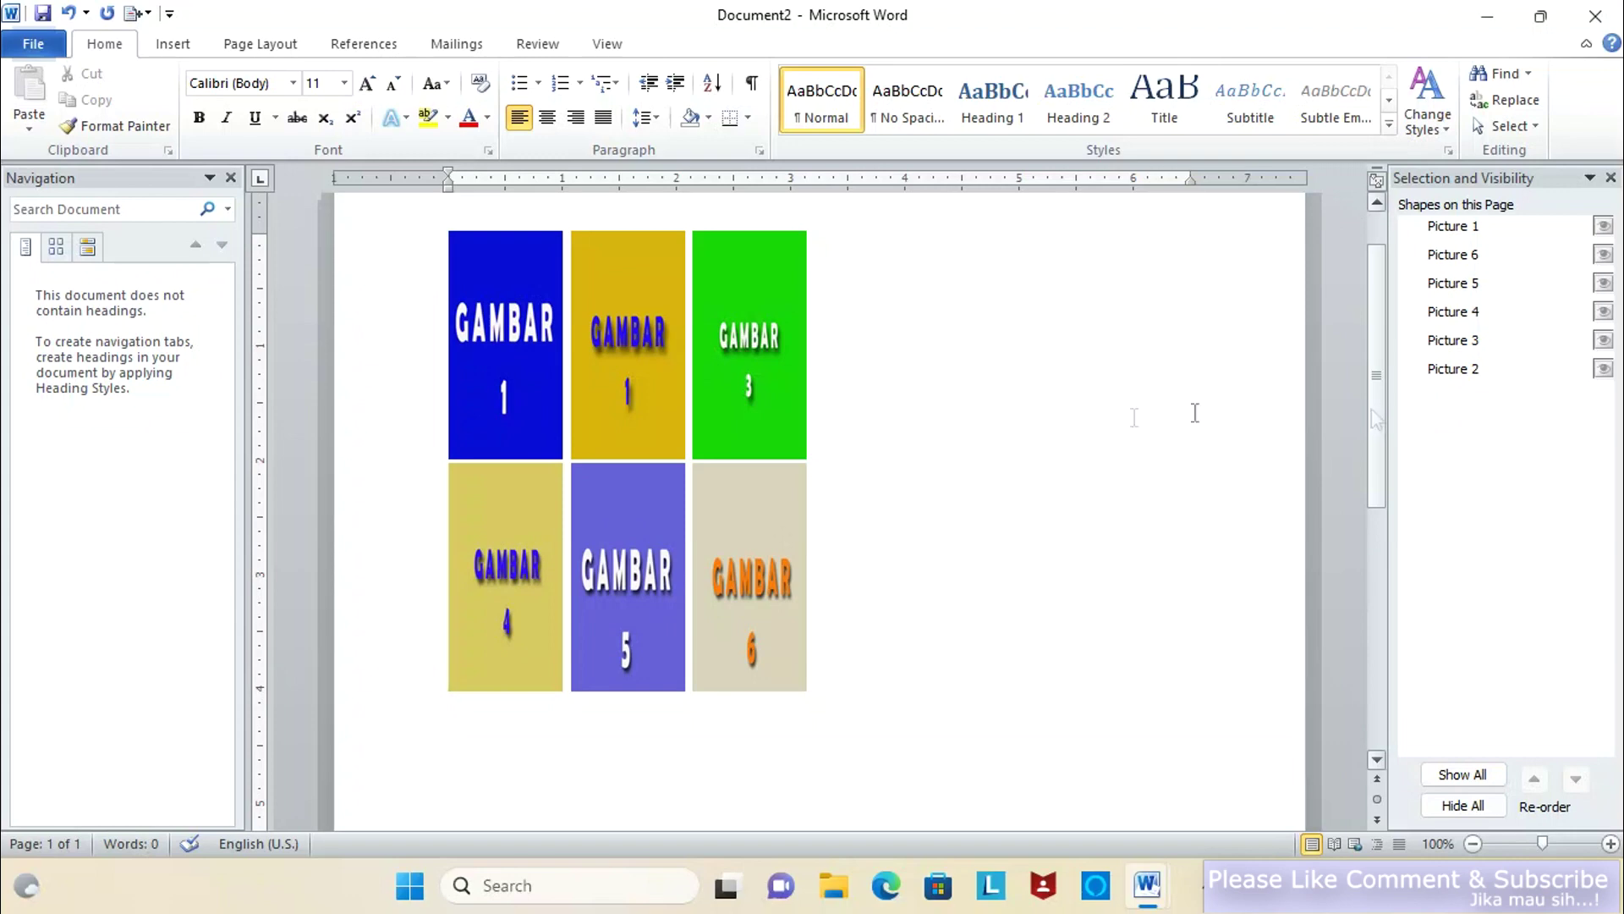
{"action": "left_click", "coordinate": [542, 420]}
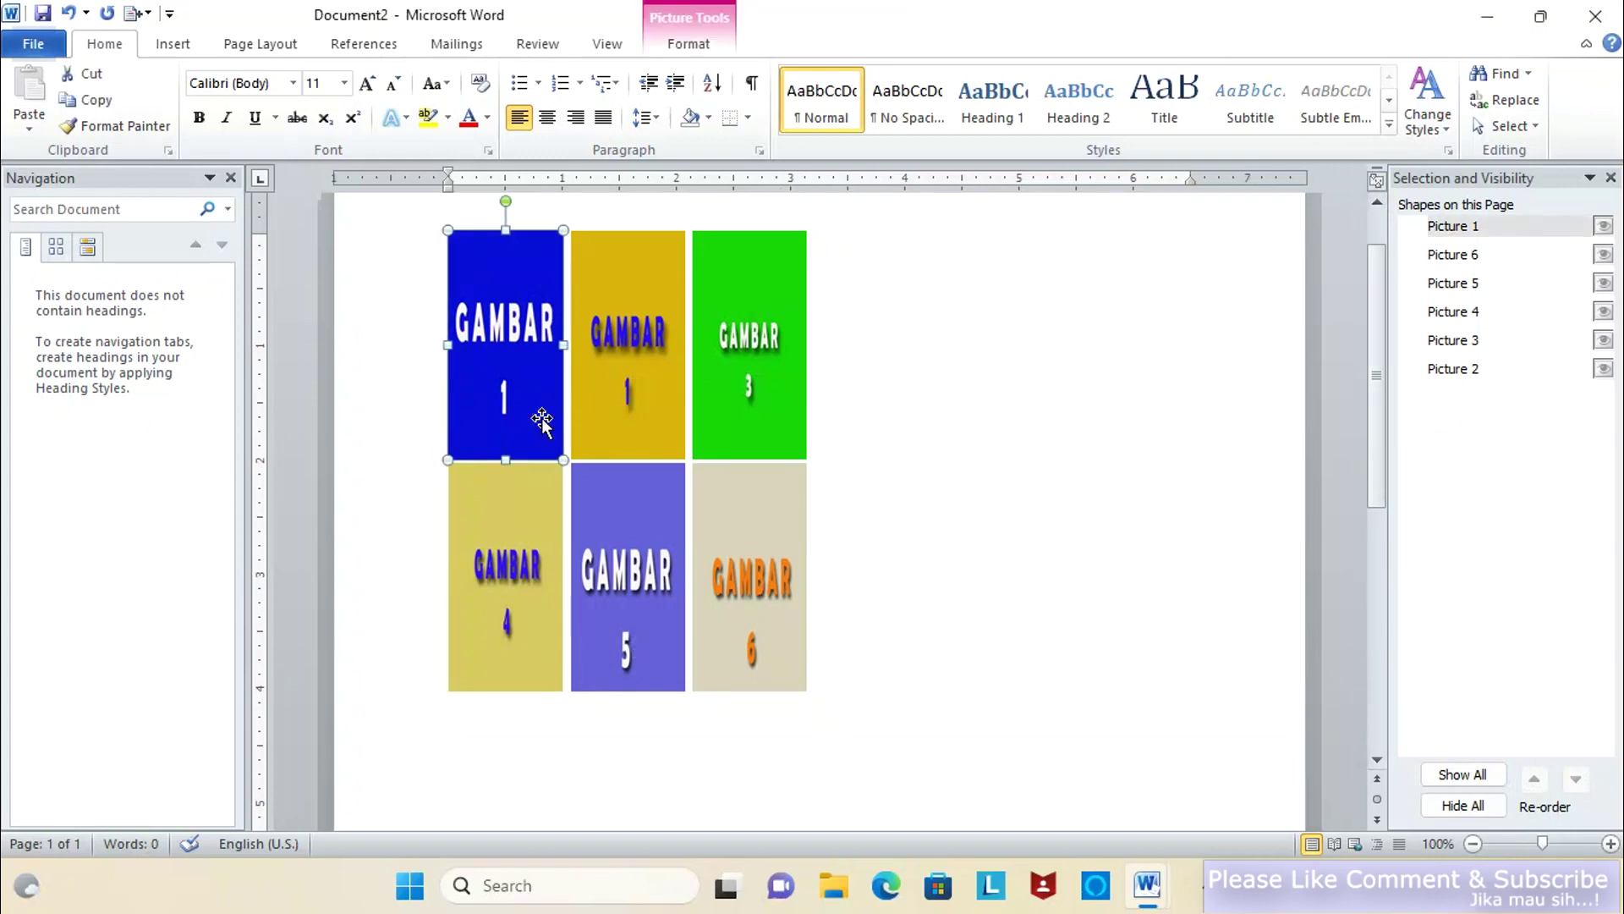
{"action": "left_click", "coordinate": [918, 502]}
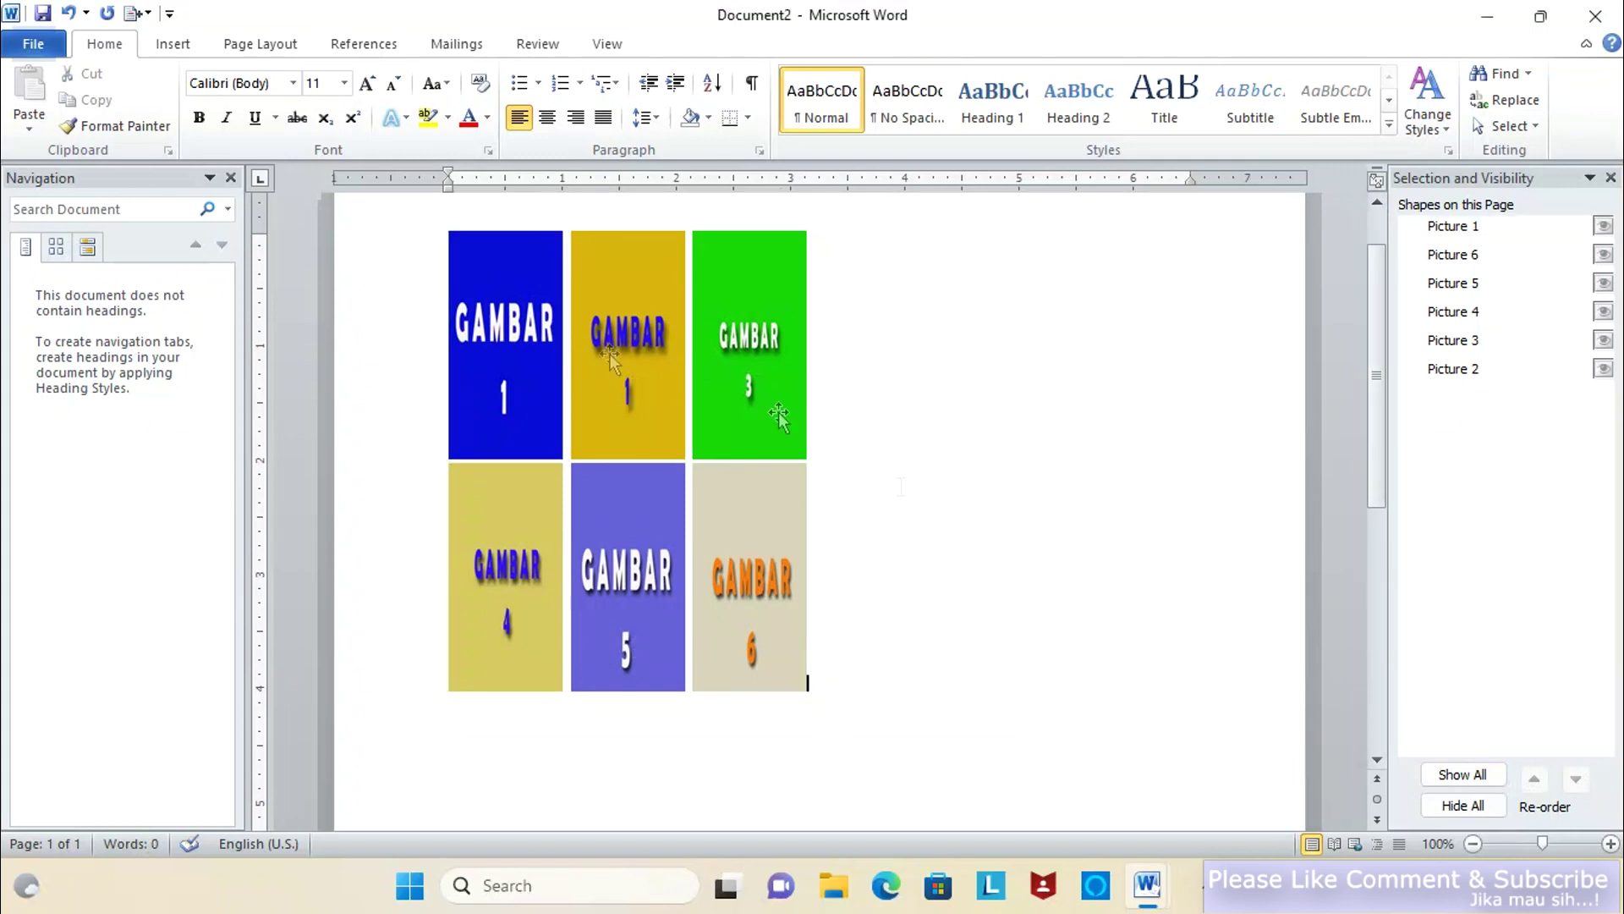